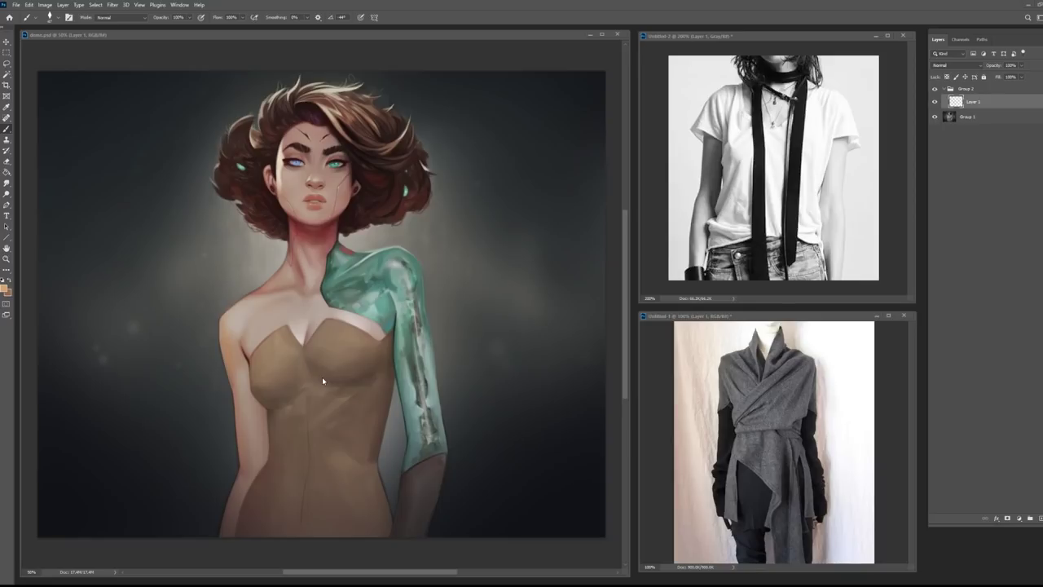
# Activate the Brush tool on the white T-shirt reference photo and set the foreground colour to a saturated red.
pyautogui.click(6, 258)
pyautogui.click(785, 128)
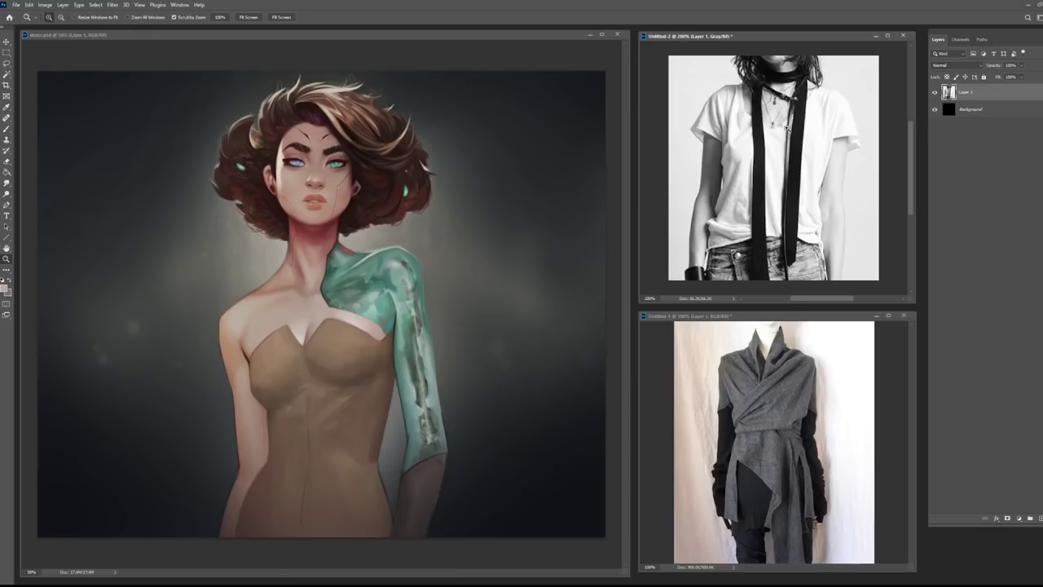
pyautogui.click(785, 128)
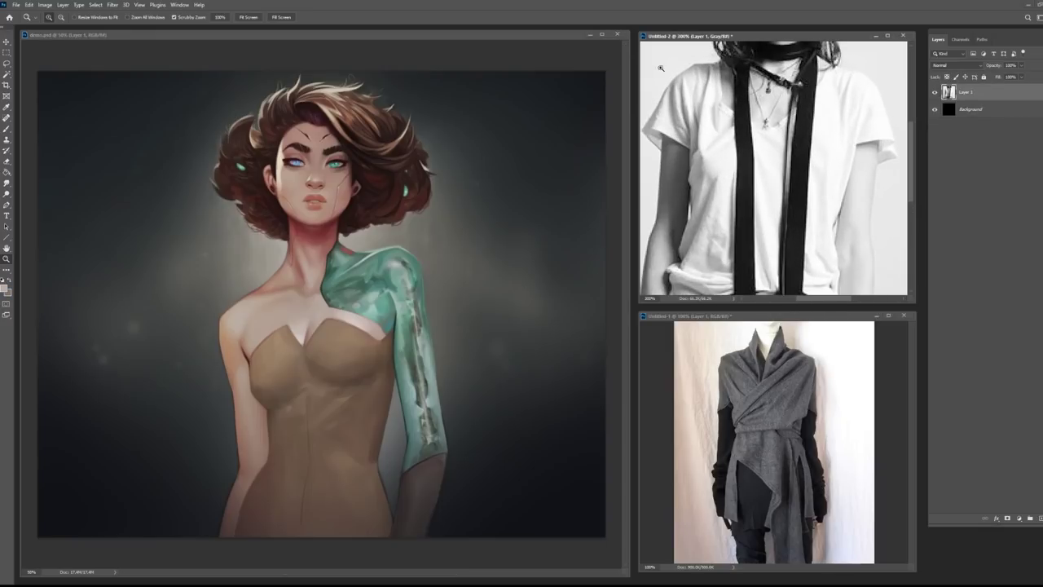
pyautogui.click(8, 129)
pyautogui.click(54, 18)
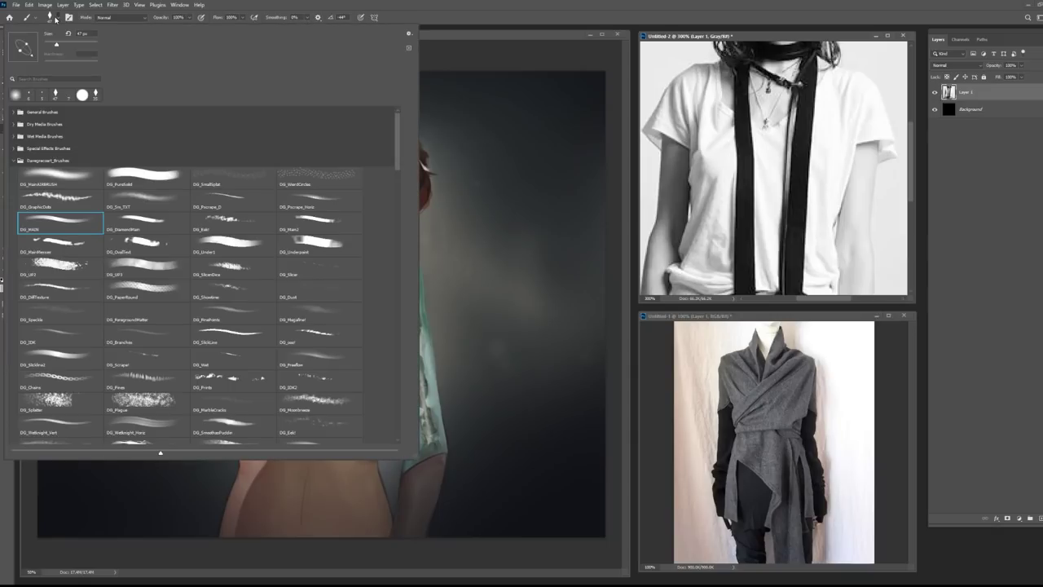
pyautogui.click(404, 3)
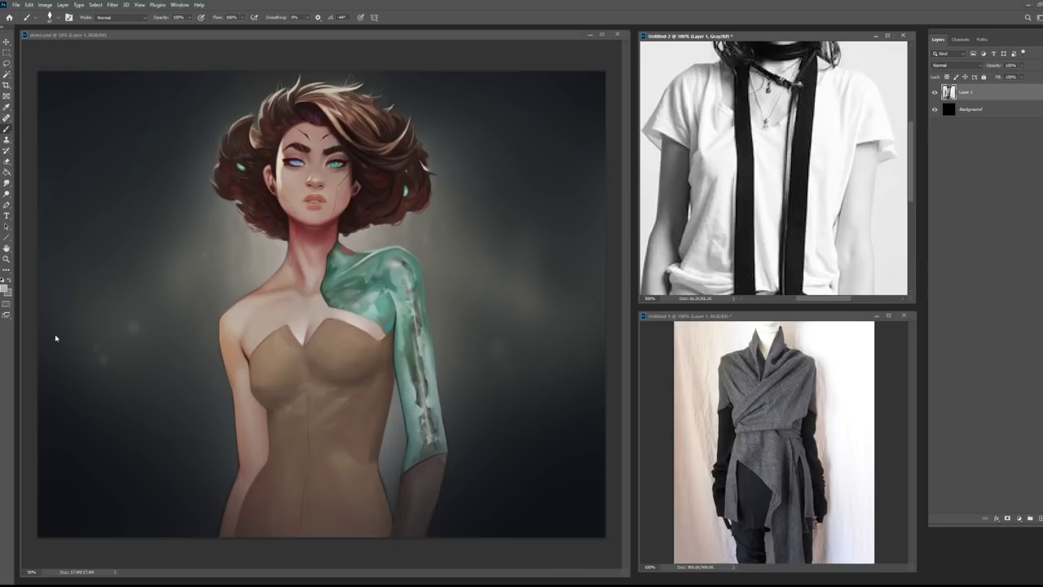
pyautogui.click(6, 289)
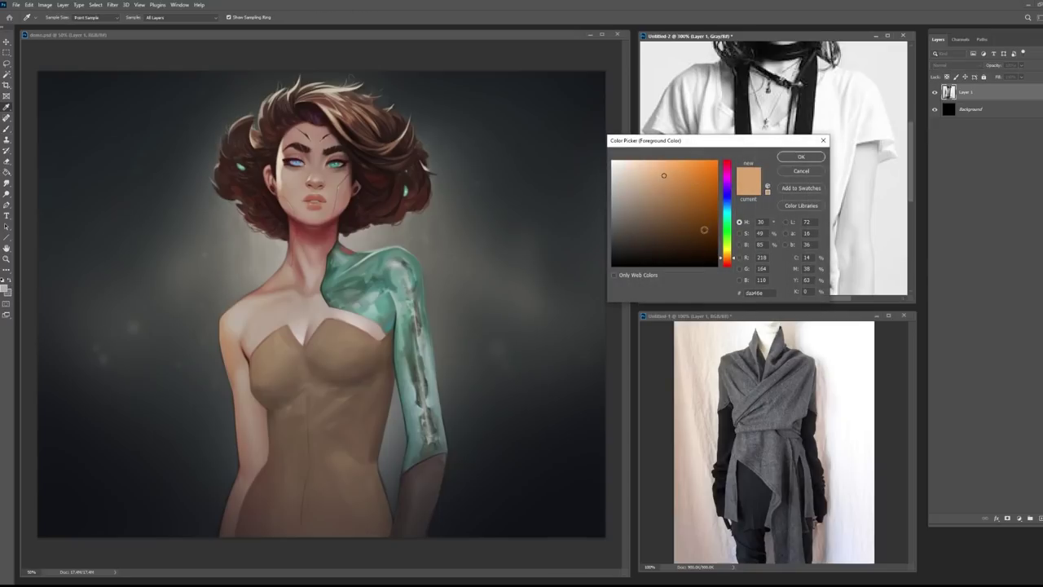
pyautogui.click(728, 265)
pyautogui.moveTo(694, 216); pyautogui.dragTo(693, 196)
pyautogui.click(801, 156)
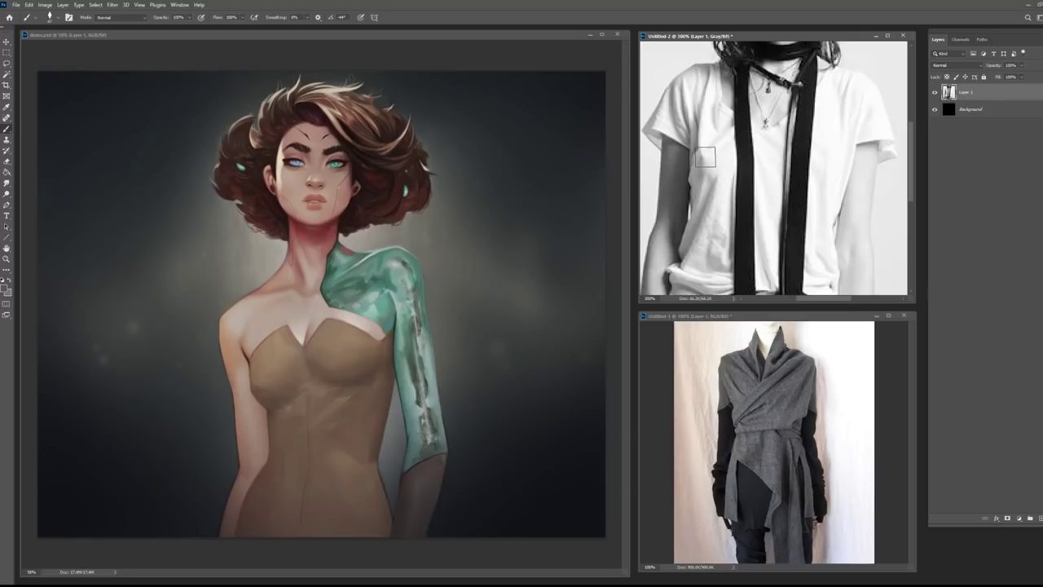
# Reduce the brush to a thin outlining size and add a new layer above the T-shirt photo.
pyautogui.press('[')
pyautogui.press('[')
pyautogui.press('[')
pyautogui.press('[')
pyautogui.press('[')
pyautogui.click(1030, 518)
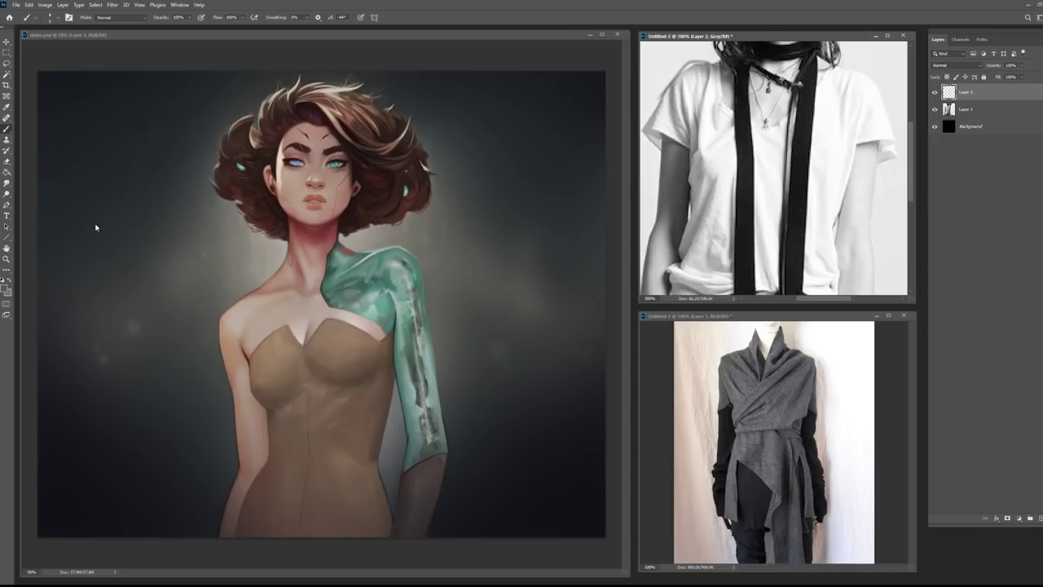
# Convert the T-shirt reference document from grayscale to RGB Color without flattening its layers.
pyautogui.click(45, 5)
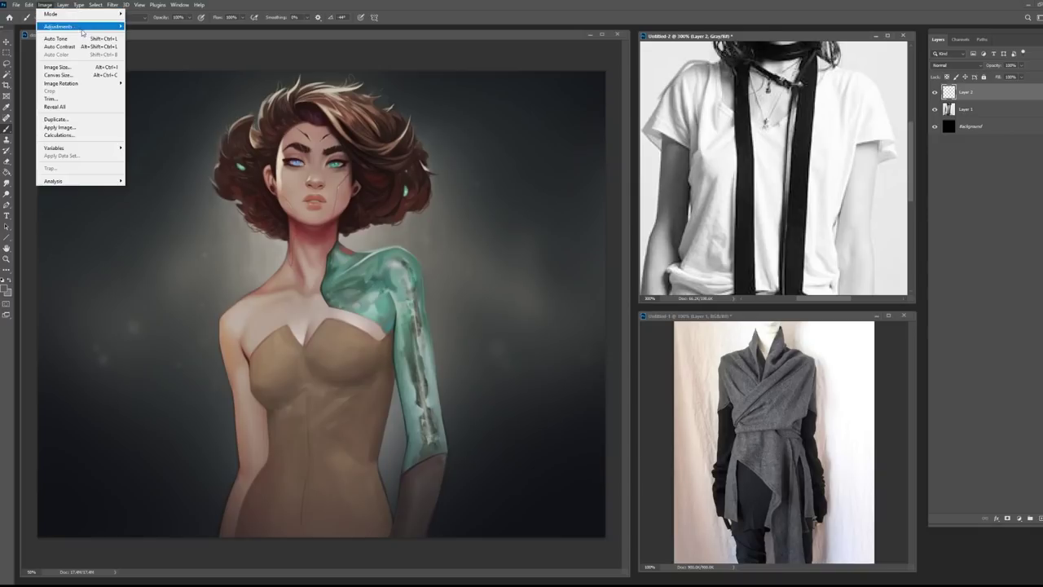
pyautogui.moveTo(61, 16)
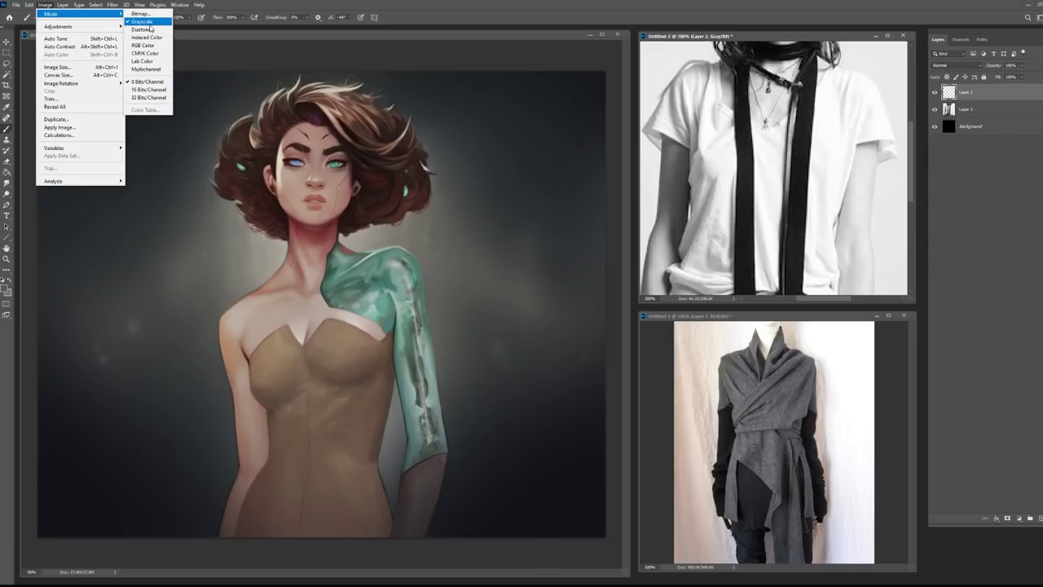
pyautogui.click(149, 46)
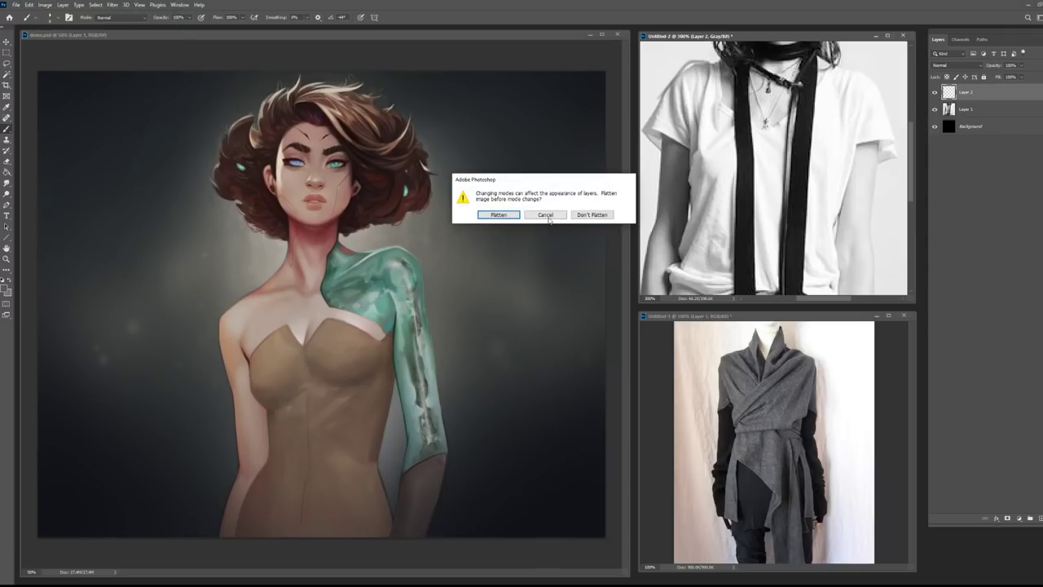
pyautogui.click(576, 216)
# Trace the T-shirt's sleeves and side contours in red on the new layer, then hide that layer.
pyautogui.moveTo(706, 61)
pyautogui.mouseDown()
pyautogui.moveTo(670, 78)
pyautogui.moveTo(648, 122)
pyautogui.moveTo(662, 150)
pyautogui.moveTo(689, 146)
pyautogui.moveTo(650, 129)
pyautogui.mouseUp()
pyautogui.moveTo(707, 68)
pyautogui.mouseDown()
pyautogui.moveTo(689, 145)
pyautogui.moveTo(688, 226)
pyautogui.moveTo(668, 286)
pyautogui.mouseUp()
pyautogui.moveTo(856, 110); pyautogui.dragTo(834, 269)
pyautogui.moveTo(859, 146); pyautogui.dragTo(891, 148)
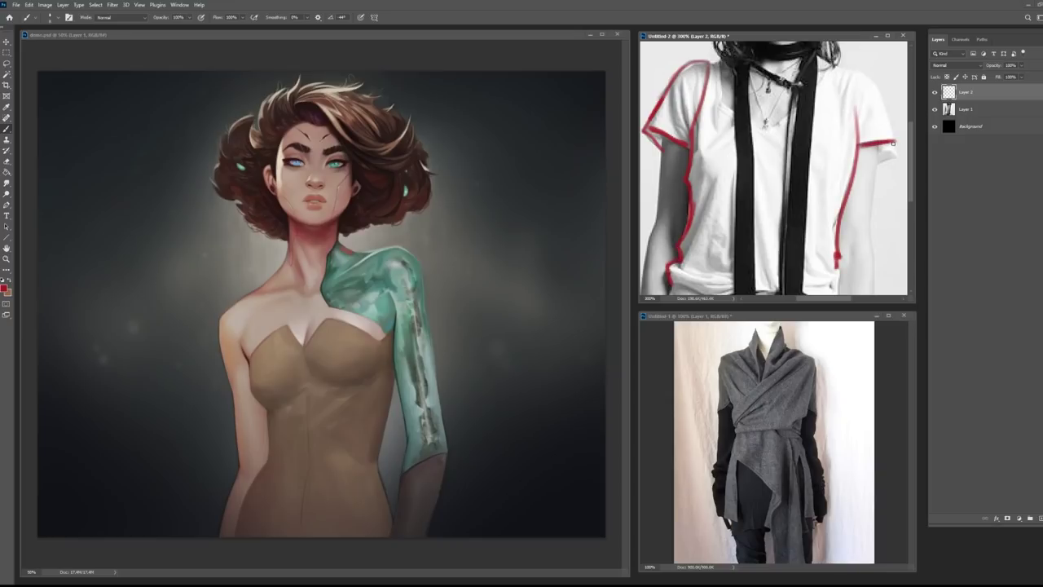
pyautogui.moveTo(887, 146); pyautogui.dragTo(898, 154)
pyautogui.moveTo(885, 145)
pyautogui.mouseDown()
pyautogui.moveTo(895, 142)
pyautogui.moveTo(883, 148)
pyautogui.mouseUp()
pyautogui.moveTo(861, 78); pyautogui.dragTo(882, 138)
pyautogui.click(934, 92)
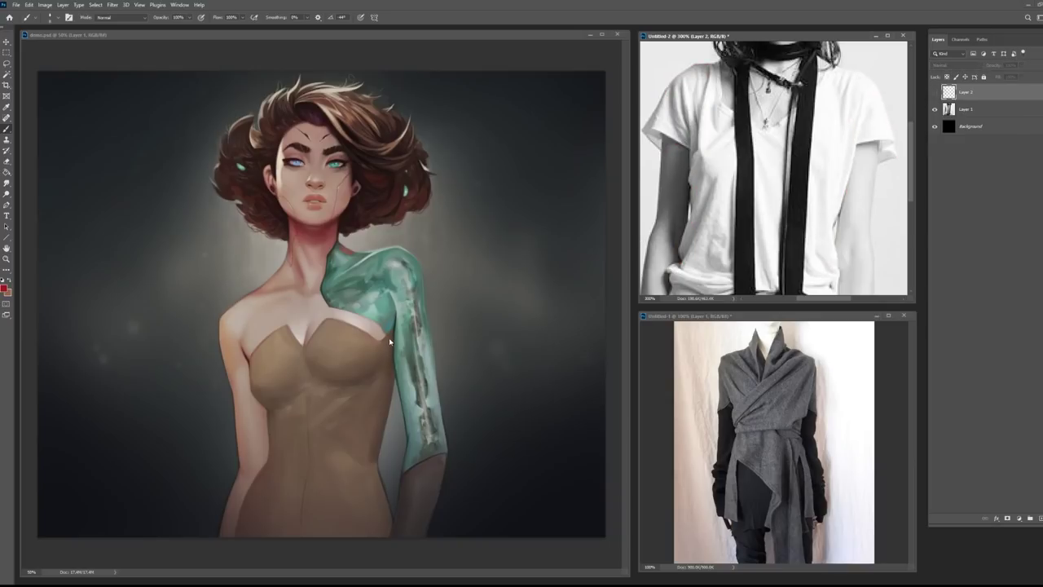
# In demo.psd, rename the top layer group to SHIRT and select the empty layer inside it.
pyautogui.click(278, 140)
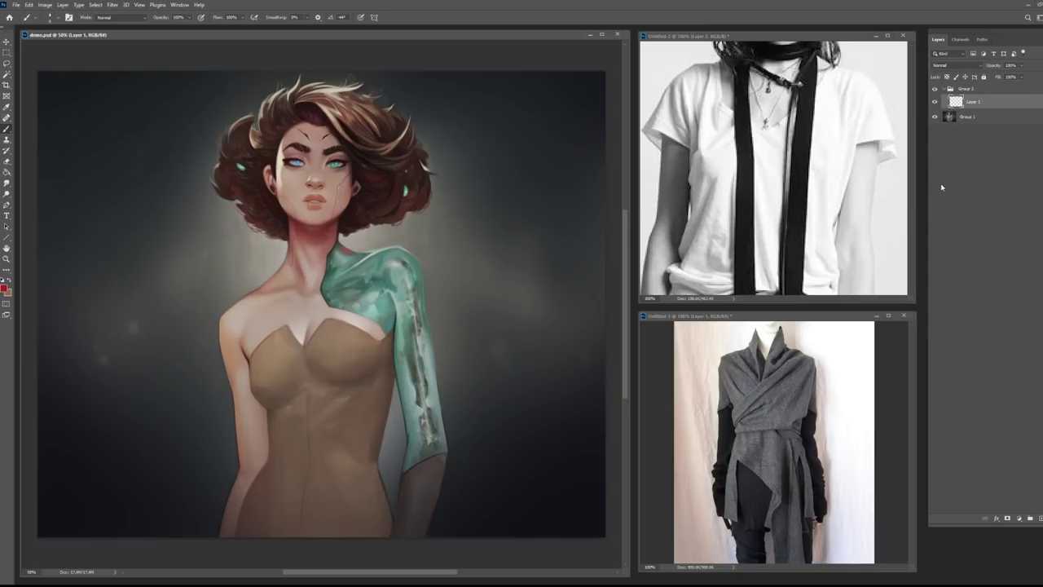
pyautogui.doubleClick(965, 88)
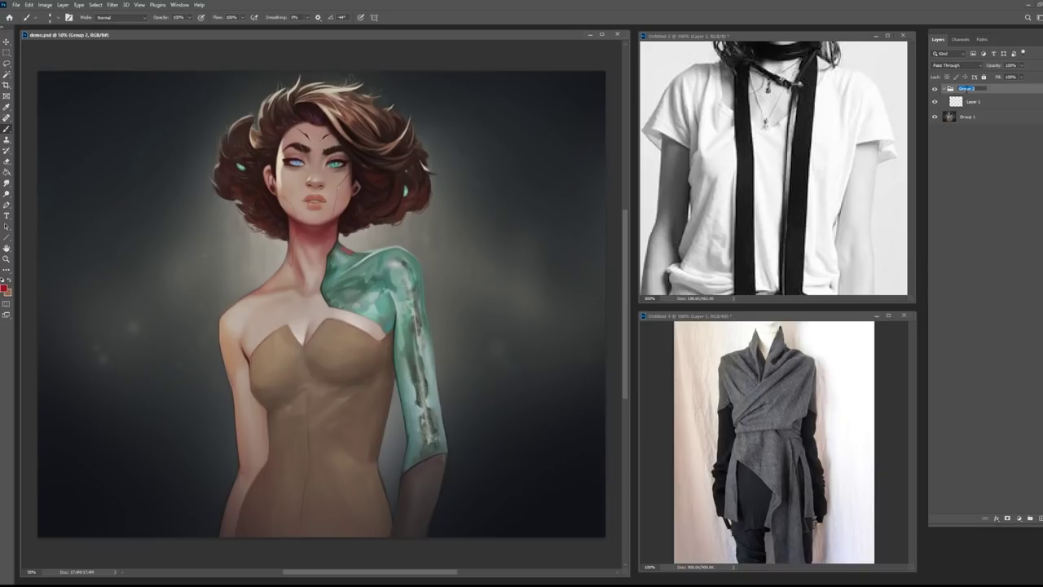
pyautogui.write('SHIRT')
pyautogui.press('Return')
pyautogui.click(977, 101)
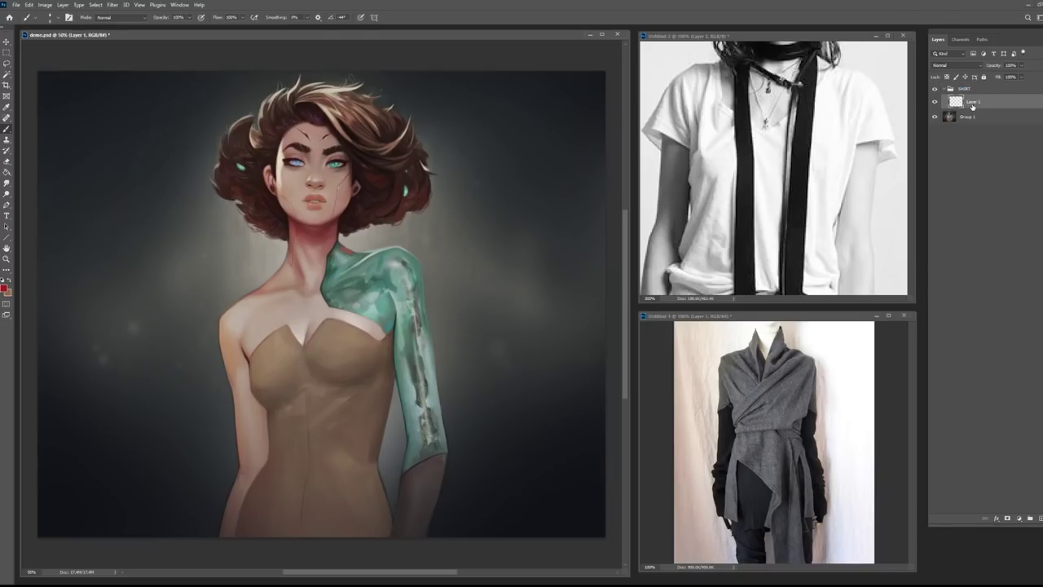
# Set the foreground colour to near-black and sketch the shirt's V-neckline on the woman's chest.
pyautogui.click(5, 287)
pyautogui.moveTo(683, 210); pyautogui.dragTo(583, 256)
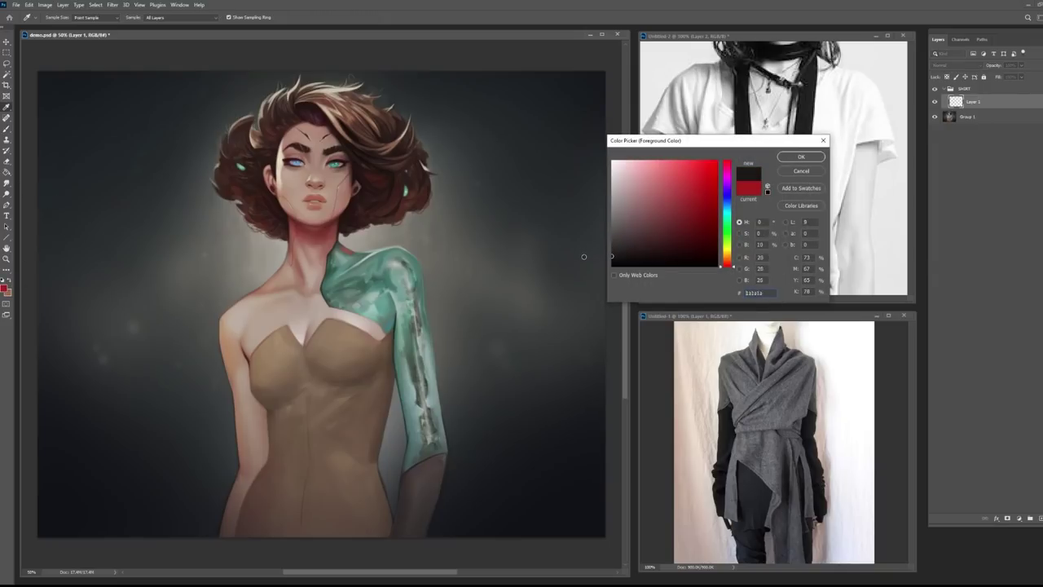
pyautogui.press('Return')
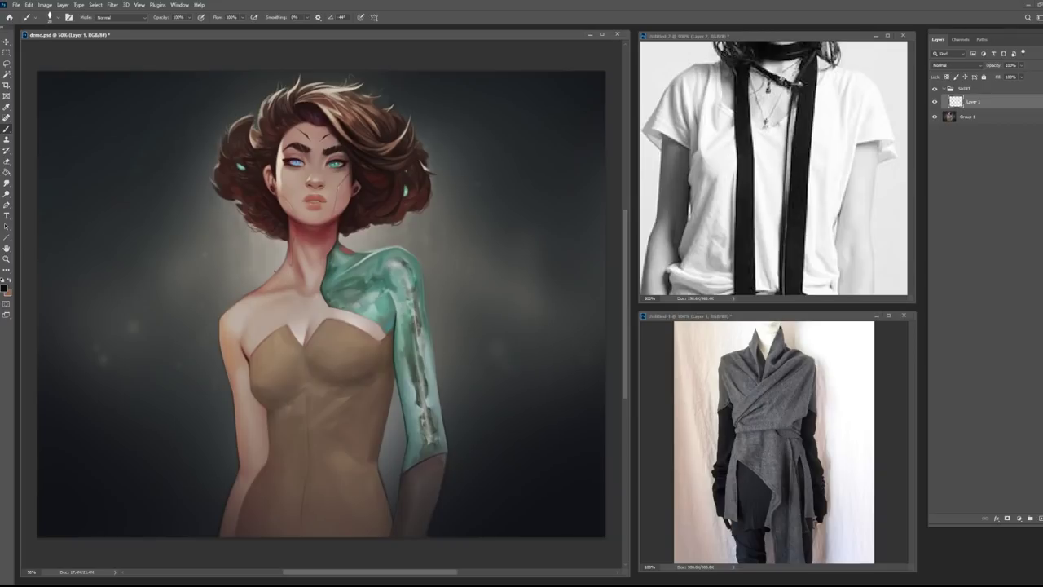
pyautogui.moveTo(278, 316)
pyautogui.mouseDown()
pyautogui.moveTo(276, 263)
pyautogui.moveTo(280, 327)
pyautogui.moveTo(308, 359)
pyautogui.moveTo(342, 256)
pyautogui.mouseUp()
pyautogui.moveTo(329, 318); pyautogui.dragTo(347, 248)
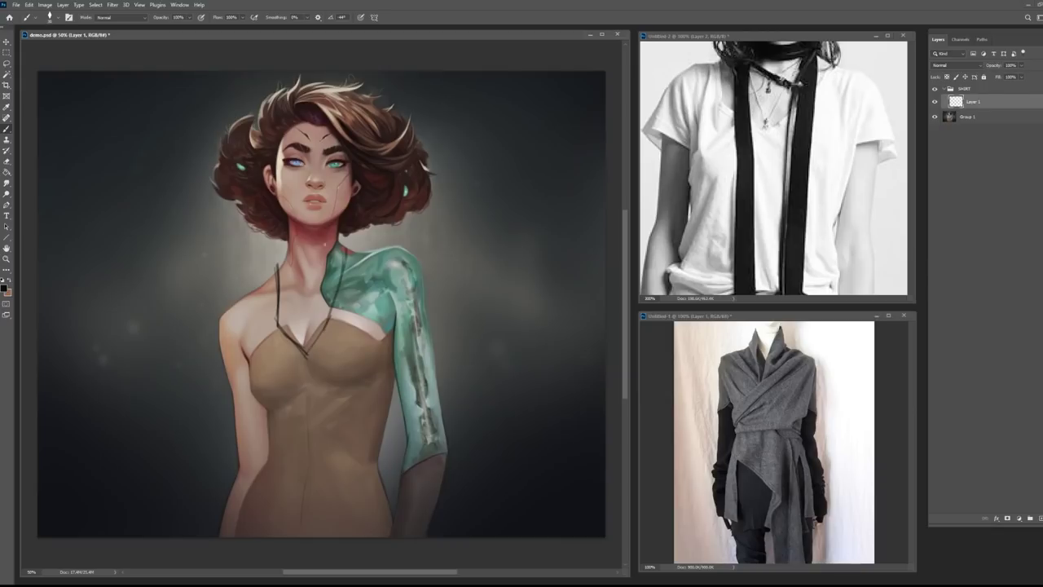
# Sketch the shoulder line and a loose short sleeve with its cuff around the bare arm.
pyautogui.moveTo(276, 264); pyautogui.dragTo(230, 303)
pyautogui.moveTo(221, 300); pyautogui.dragTo(212, 389)
pyautogui.moveTo(242, 291); pyautogui.dragTo(218, 310)
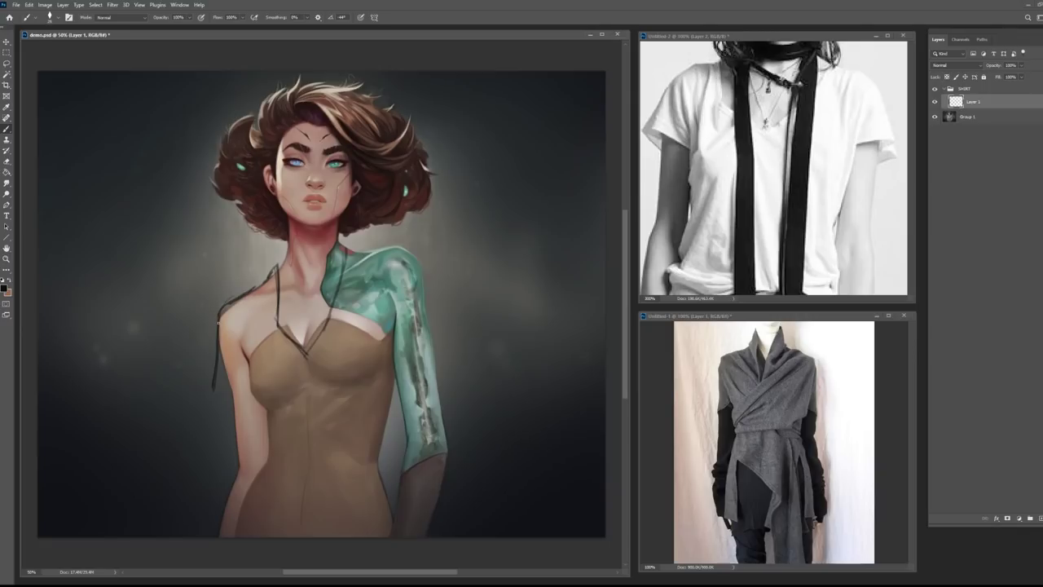
pyautogui.moveTo(217, 357); pyautogui.dragTo(214, 372)
pyautogui.moveTo(215, 387); pyautogui.dragTo(251, 398)
# Sketch the armhole folds and the shirt's side contour below the bare arm, down to the canvas edge.
pyautogui.click(682, 99)
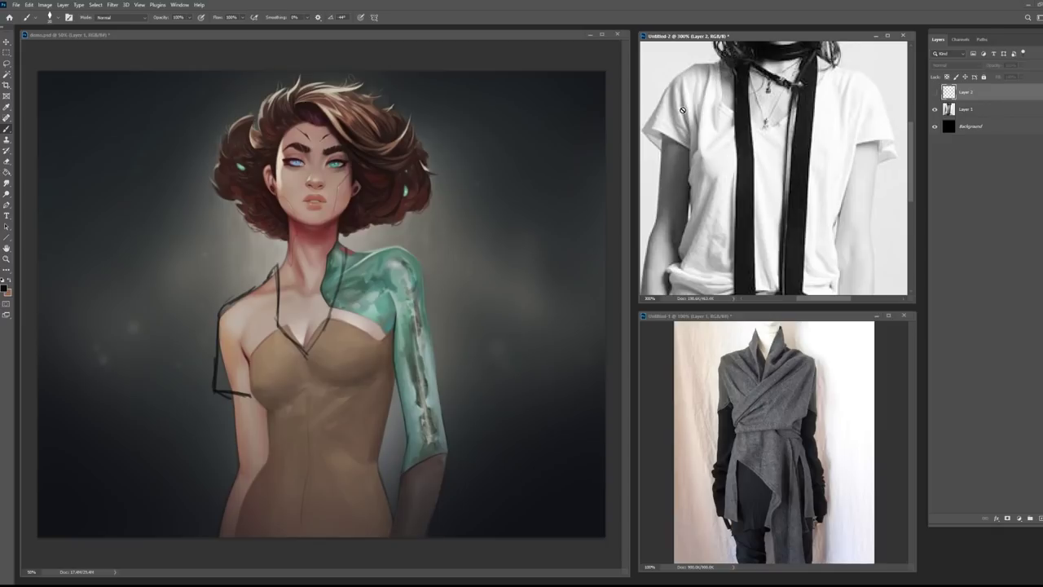
pyautogui.click(252, 324)
pyautogui.moveTo(231, 316); pyautogui.dragTo(242, 351)
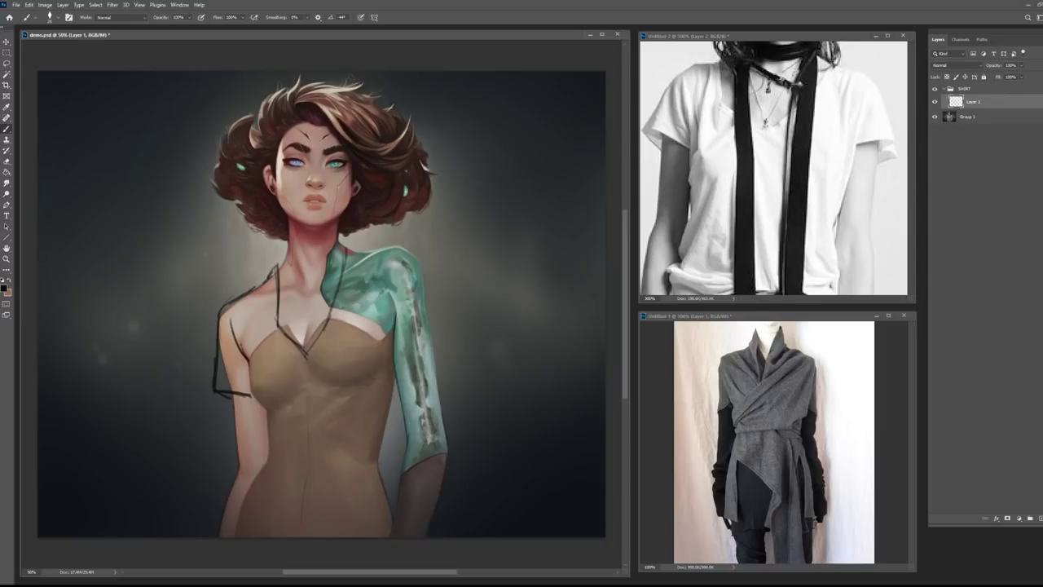
pyautogui.moveTo(227, 337); pyautogui.dragTo(250, 364)
pyautogui.moveTo(242, 355)
pyautogui.mouseDown()
pyautogui.moveTo(267, 445)
pyautogui.moveTo(268, 437)
pyautogui.moveTo(233, 519)
pyautogui.mouseUp()
pyautogui.moveTo(269, 438); pyautogui.dragTo(262, 473)
pyautogui.moveTo(235, 523); pyautogui.dragTo(234, 538)
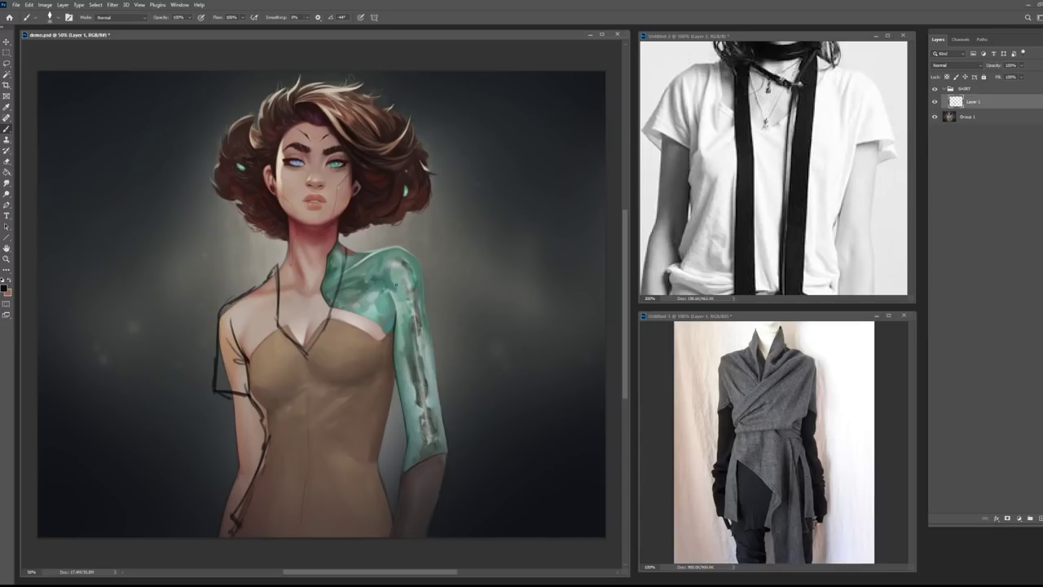
# Outline the collar edge, shoulder and short sleeve over the green arm, plus the shirt's side contour beneath it.
pyautogui.moveTo(346, 246); pyautogui.dragTo(310, 352)
pyautogui.moveTo(346, 248)
pyautogui.mouseDown()
pyautogui.moveTo(411, 251)
pyautogui.moveTo(425, 293)
pyautogui.mouseUp()
pyautogui.moveTo(417, 256); pyautogui.dragTo(437, 322)
pyautogui.moveTo(422, 285)
pyautogui.mouseDown()
pyautogui.moveTo(436, 321)
pyautogui.moveTo(404, 331)
pyautogui.moveTo(435, 322)
pyautogui.mouseUp()
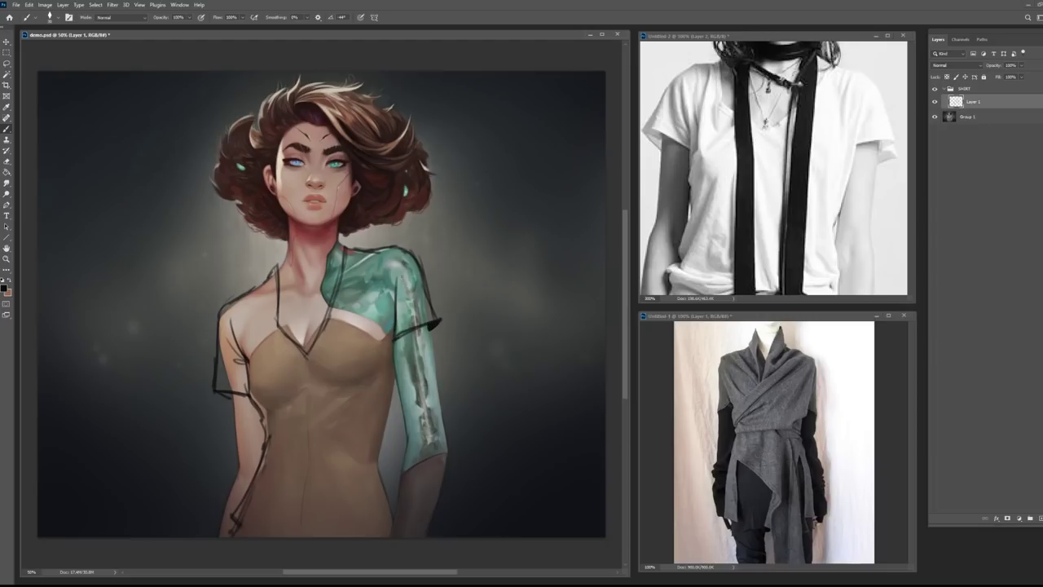
pyautogui.moveTo(399, 297); pyautogui.dragTo(398, 305)
pyautogui.moveTo(392, 346)
pyautogui.mouseDown()
pyautogui.moveTo(379, 459)
pyautogui.moveTo(396, 511)
pyautogui.mouseUp()
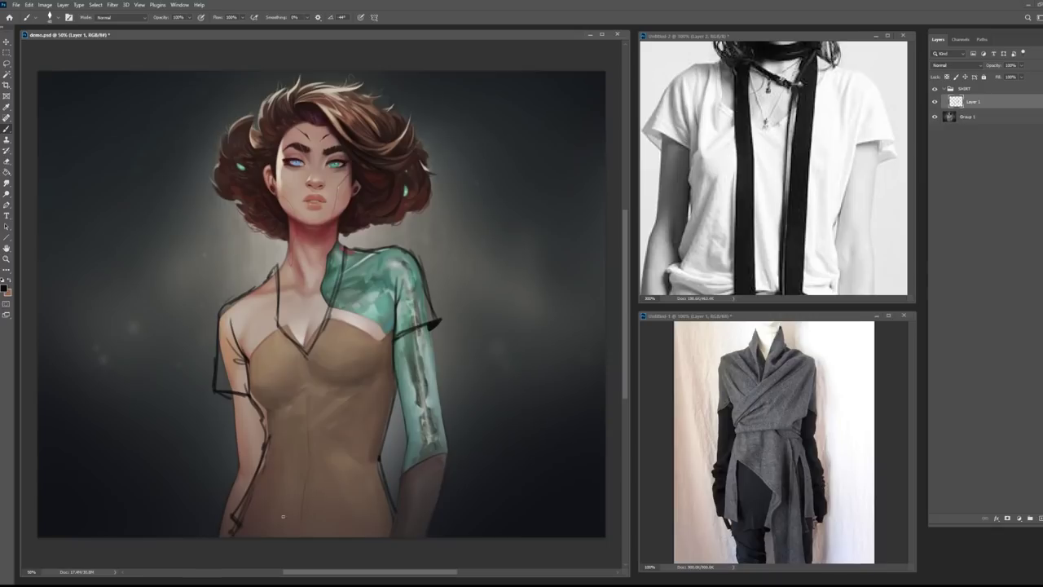
# Sketch the shirt's curved hem and a few fold lines at both sides of the torso.
pyautogui.moveTo(257, 527); pyautogui.dragTo(335, 537)
pyautogui.moveTo(272, 413); pyautogui.dragTo(280, 418)
pyautogui.moveTo(375, 427); pyautogui.dragTo(361, 455)
# Add a layer beneath the shirt line art in the SHIRT group and set the foreground colour to muted reddish brown.
pyautogui.click(1040, 518)
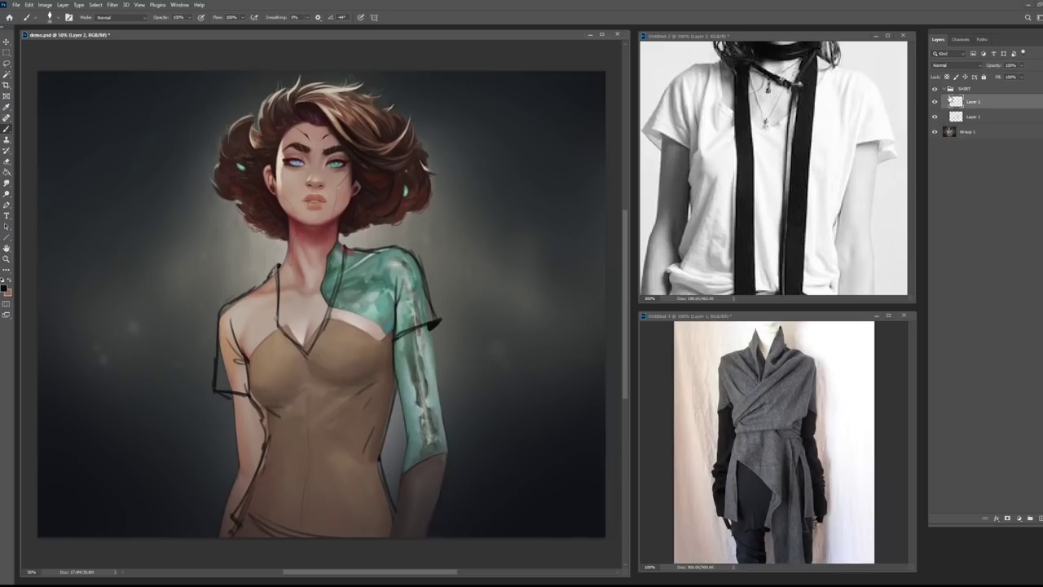
pyautogui.moveTo(980, 106); pyautogui.dragTo(974, 125)
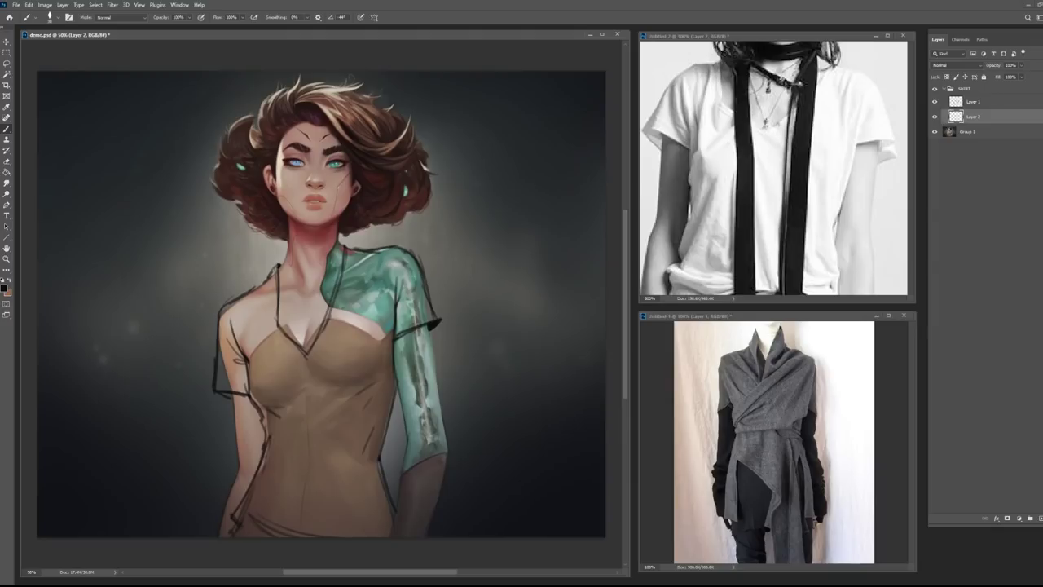
pyautogui.click(6, 289)
pyautogui.click(728, 261)
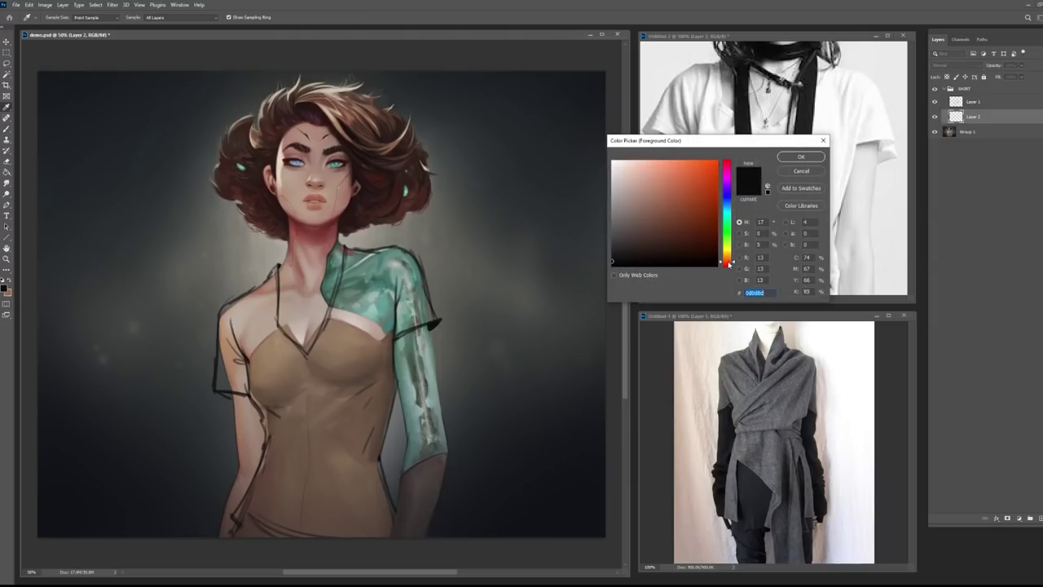
pyautogui.moveTo(694, 221); pyautogui.dragTo(673, 210)
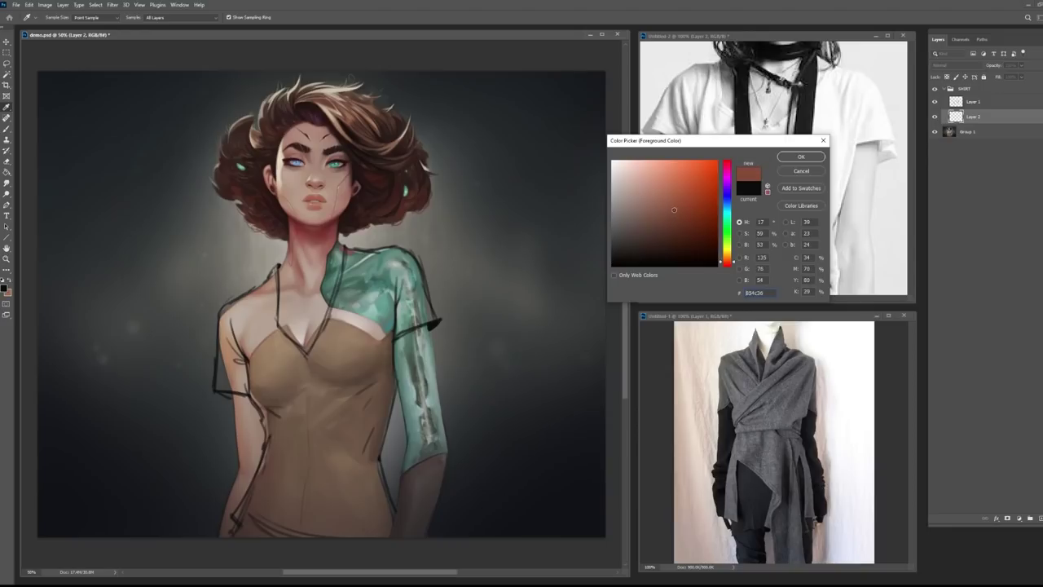
pyautogui.click(794, 155)
# Fill the whole shirt shape, sleeves included, with the flat reddish brown using a solid round brush.
pyautogui.click(51, 17)
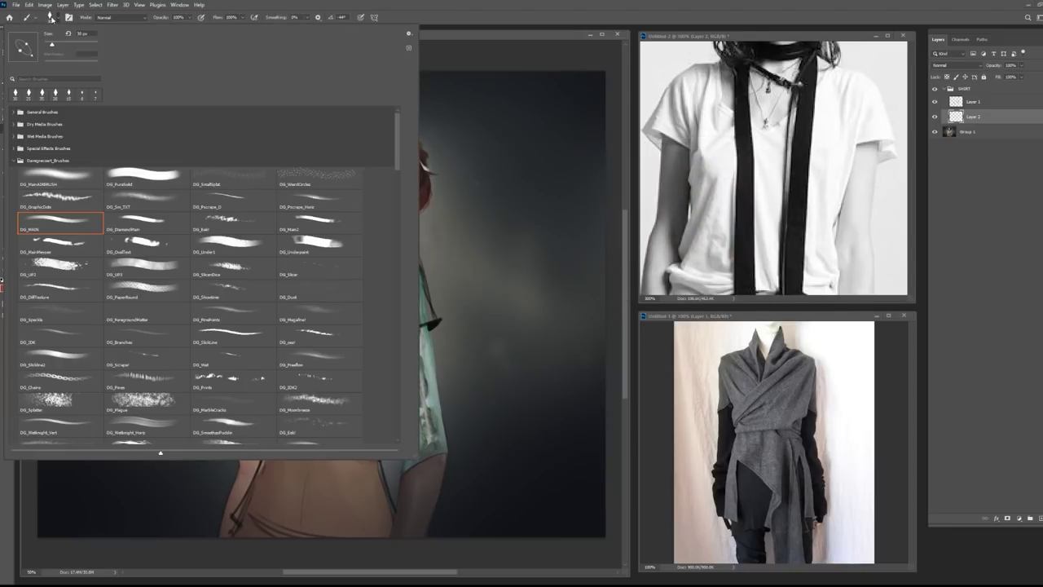
pyautogui.doubleClick(118, 174)
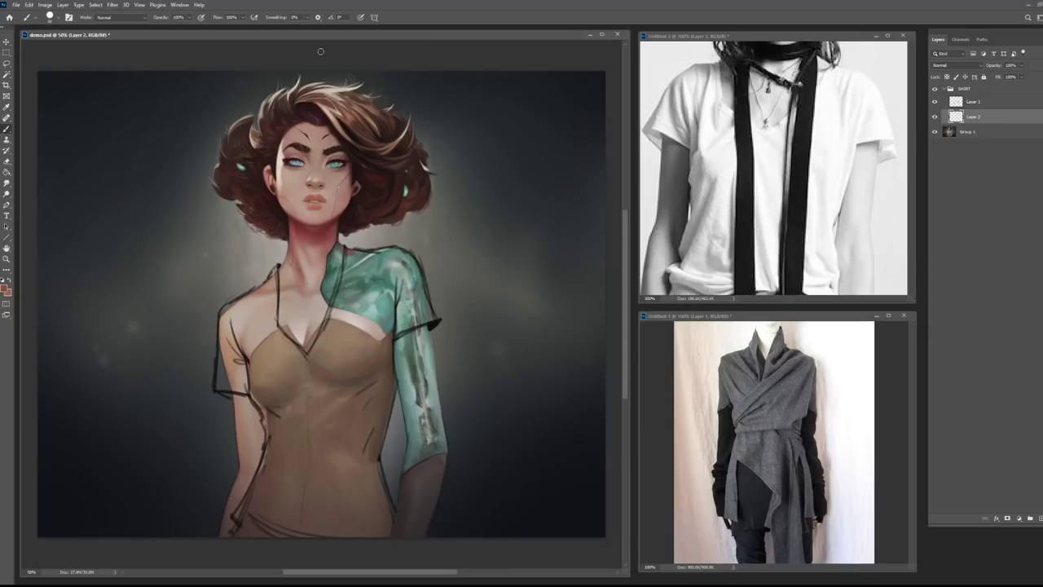
pyautogui.moveTo(225, 323)
pyautogui.mouseDown()
pyautogui.moveTo(228, 375)
pyautogui.moveTo(242, 384)
pyautogui.moveTo(234, 326)
pyautogui.moveTo(242, 343)
pyautogui.moveTo(227, 317)
pyautogui.moveTo(259, 292)
pyautogui.moveTo(252, 342)
pyautogui.moveTo(273, 290)
pyautogui.moveTo(256, 309)
pyautogui.moveTo(249, 379)
pyautogui.moveTo(269, 411)
pyautogui.moveTo(236, 376)
pyautogui.moveTo(251, 385)
pyautogui.moveTo(261, 342)
pyautogui.moveTo(289, 352)
pyautogui.moveTo(306, 342)
pyautogui.moveTo(316, 372)
pyautogui.moveTo(353, 259)
pyautogui.moveTo(404, 258)
pyautogui.moveTo(411, 314)
pyautogui.moveTo(392, 330)
pyautogui.moveTo(416, 293)
pyautogui.moveTo(426, 316)
pyautogui.moveTo(360, 277)
pyautogui.moveTo(367, 342)
pyautogui.moveTo(390, 281)
pyautogui.mouseUp()
pyautogui.moveTo(374, 368)
pyautogui.mouseDown()
pyautogui.moveTo(284, 401)
pyautogui.moveTo(277, 425)
pyautogui.moveTo(285, 408)
pyautogui.moveTo(334, 397)
pyautogui.moveTo(356, 415)
pyautogui.moveTo(379, 342)
pyautogui.moveTo(375, 452)
pyautogui.moveTo(298, 454)
pyautogui.moveTo(274, 474)
pyautogui.moveTo(253, 521)
pyautogui.moveTo(298, 456)
pyautogui.moveTo(349, 449)
pyautogui.moveTo(364, 461)
pyautogui.moveTo(372, 500)
pyautogui.moveTo(361, 540)
pyautogui.mouseUp()
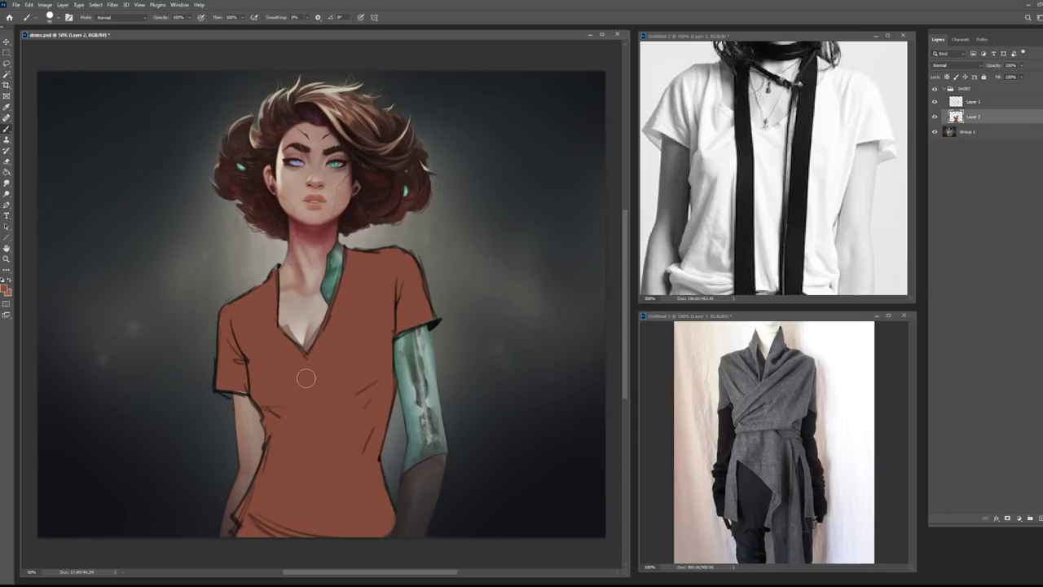
# Add a new layer above Group 1 and place it in the SHIRT group beneath the flat colour layer.
pyautogui.click(1004, 132)
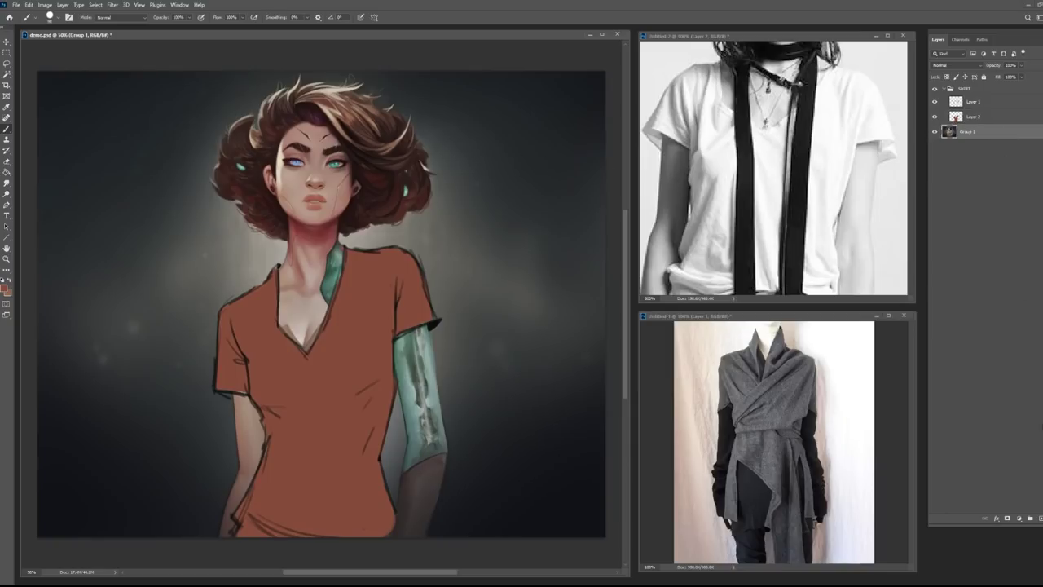
pyautogui.hotkey('ctrl', 'shift', 'alt', 'n')
pyautogui.moveTo(980, 132); pyautogui.dragTo(985, 124)
# Switch the brush back to DG_MAIN and select the shirt line art layer.
pyautogui.click(54, 18)
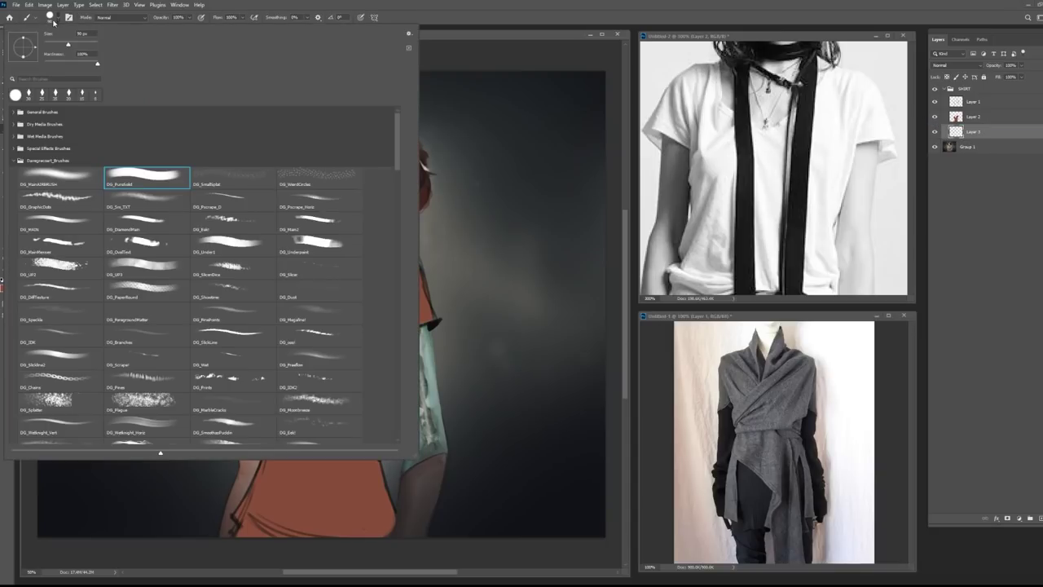
pyautogui.click(63, 231)
pyautogui.press('Return')
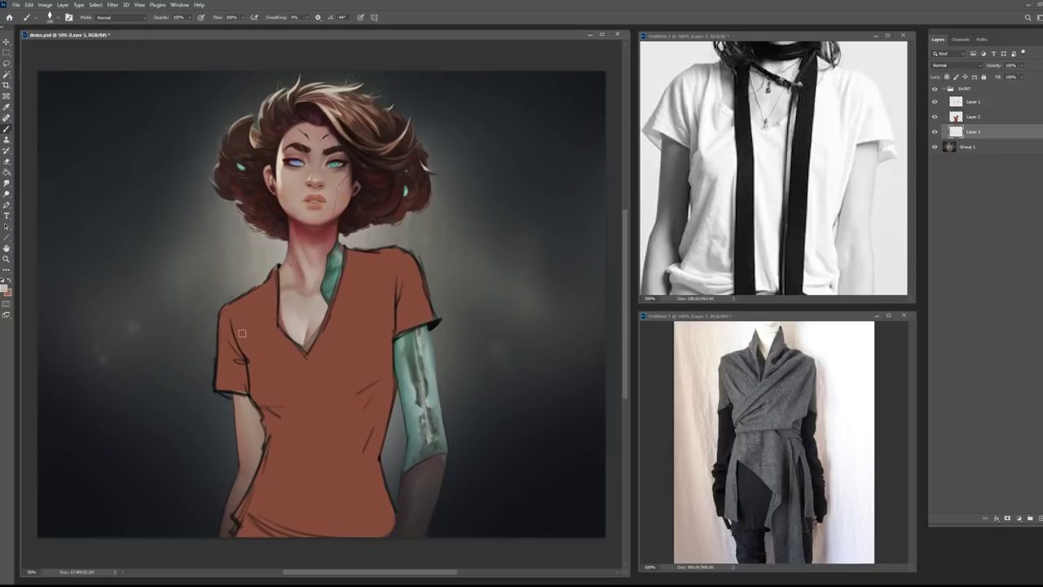
pyautogui.click(981, 105)
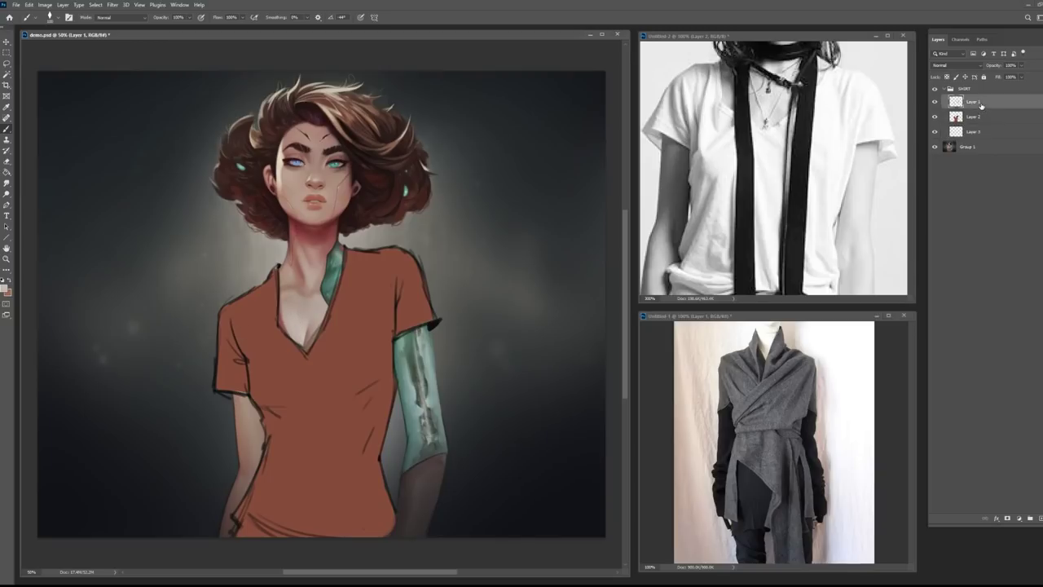
# Rename the shirt line art layer to LINE.
pyautogui.doubleClick(973, 102)
pyautogui.write('LINE')
pyautogui.press('Return')
# Erase the thick and stray parts of the shirt outline on the LINE layer with a small DG airbrush tip.
pyautogui.click(7, 162)
pyautogui.press('[')
pyautogui.press('[')
pyautogui.press('[')
pyautogui.press('[')
pyautogui.press('[')
pyautogui.press('[')
pyautogui.press('[')
pyautogui.press('[')
pyautogui.press('[')
pyautogui.press('[')
pyautogui.press('[')
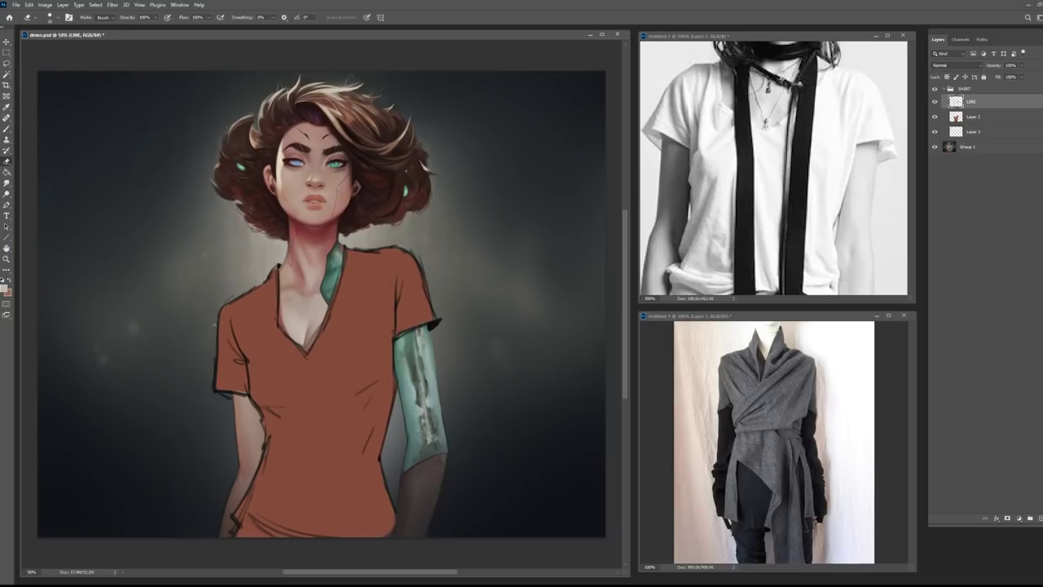
pyautogui.press(']')
pyautogui.click(59, 17)
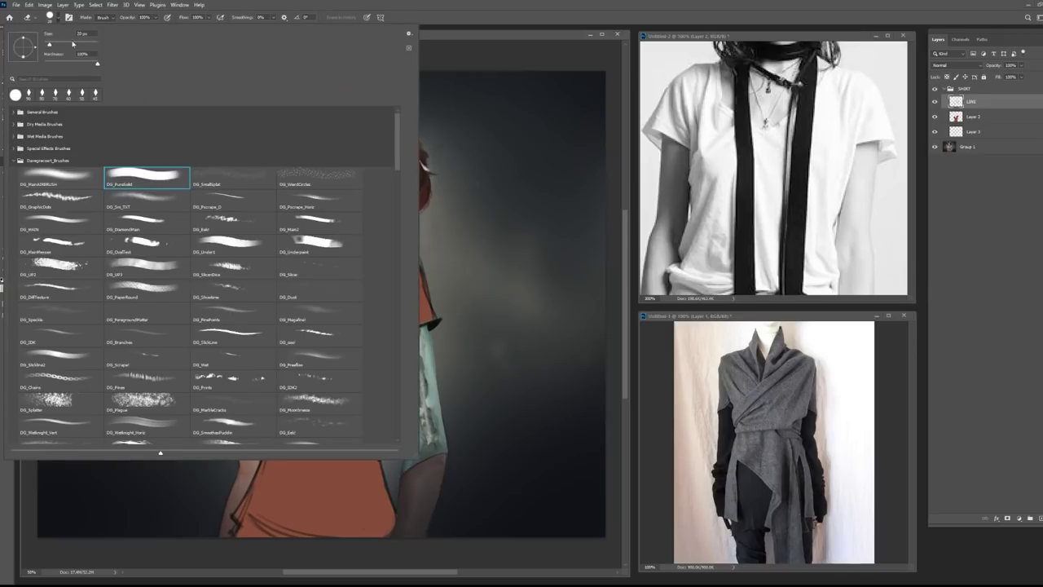
pyautogui.doubleClick(82, 185)
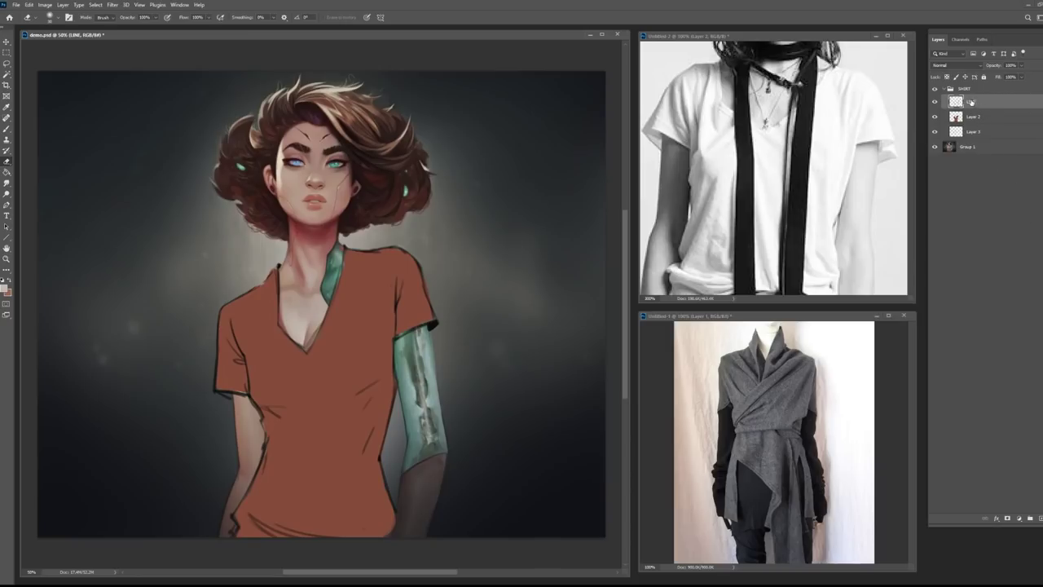
# Load the line art's pixels as a selection, add a new layer directly above LINE, and deselect.
pyautogui.keyDown('ctrl'); pyautogui.click(956, 101); pyautogui.keyUp('ctrl')
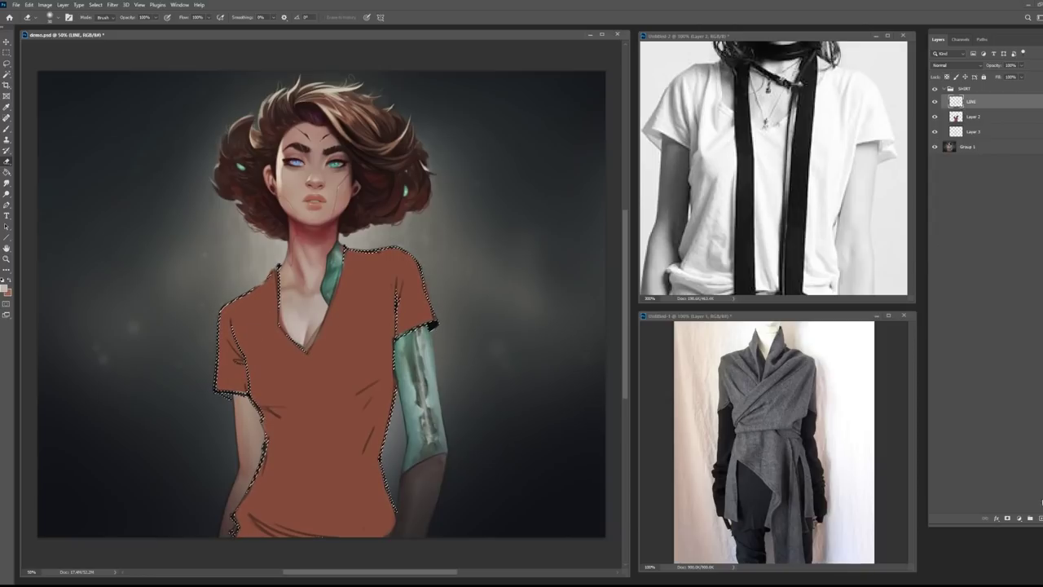
pyautogui.hotkey('ctrl', 'shift', 'alt', 'n')
pyautogui.hotkey('ctrl', 'd')
# Choose the DG airbrush as the brush tip and set the foreground colour to a dark brown.
pyautogui.click(8, 131)
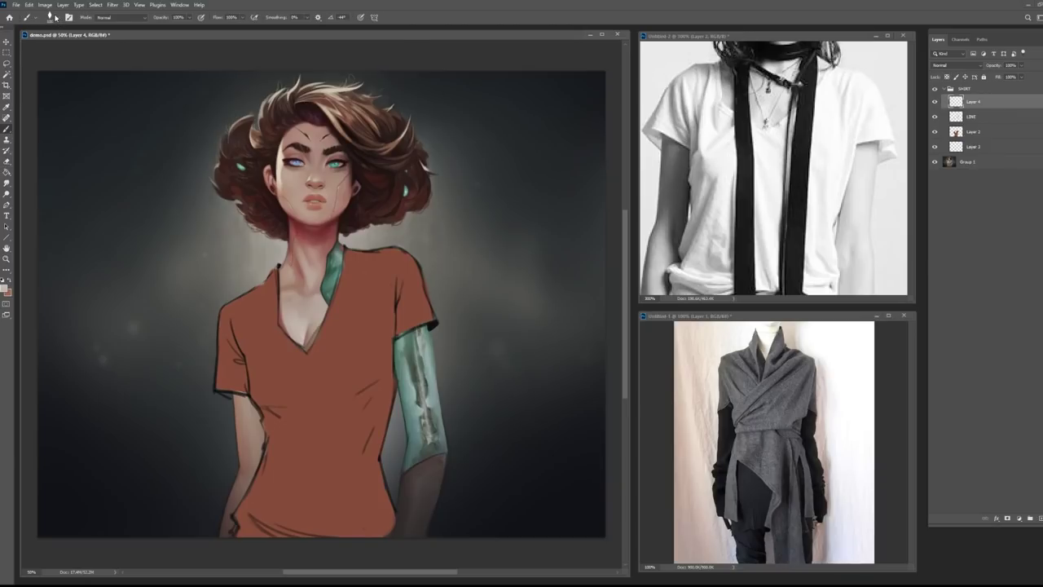
pyautogui.click(55, 18)
pyautogui.doubleClick(46, 178)
pyautogui.click(4, 286)
pyautogui.click(363, 223)
pyautogui.moveTo(660, 252); pyautogui.dragTo(662, 242)
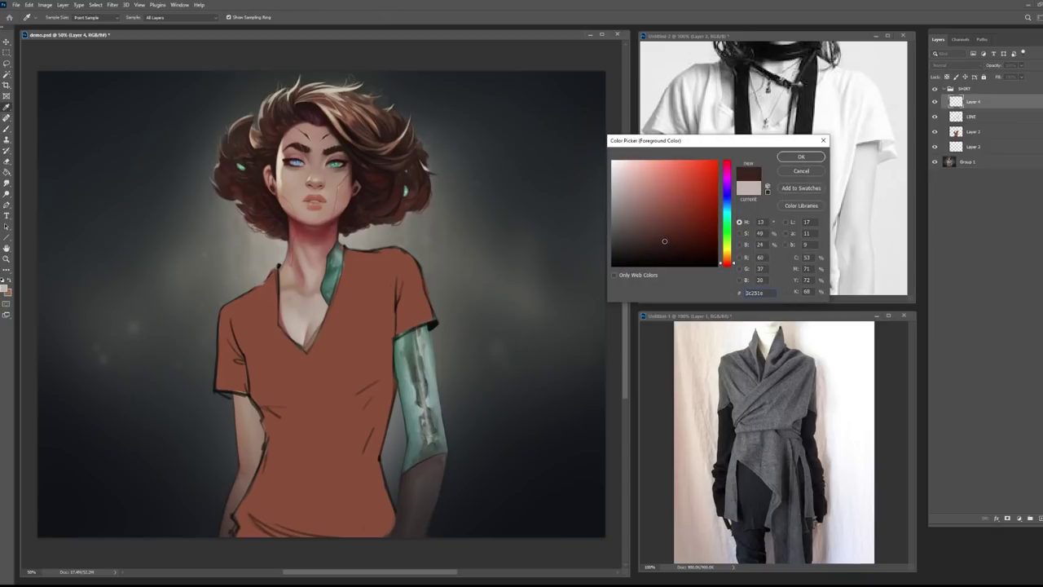
pyautogui.click(801, 156)
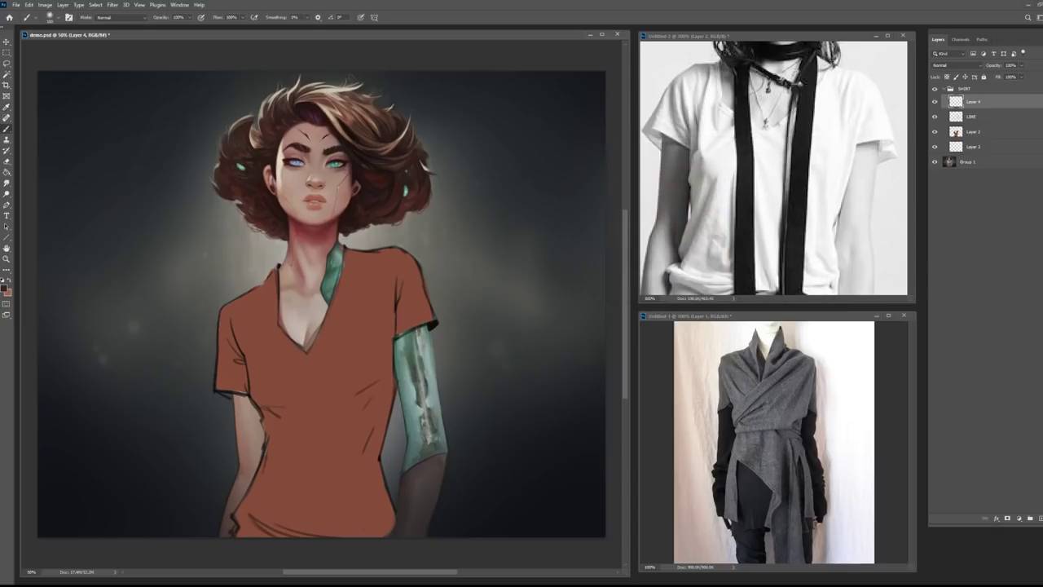
# Enlarge the brush, pick a more saturated dark reddish brown, and tint the shirt's outlines with it.
pyautogui.press(']')
pyautogui.press(']')
pyautogui.press(']')
pyautogui.click(5, 288)
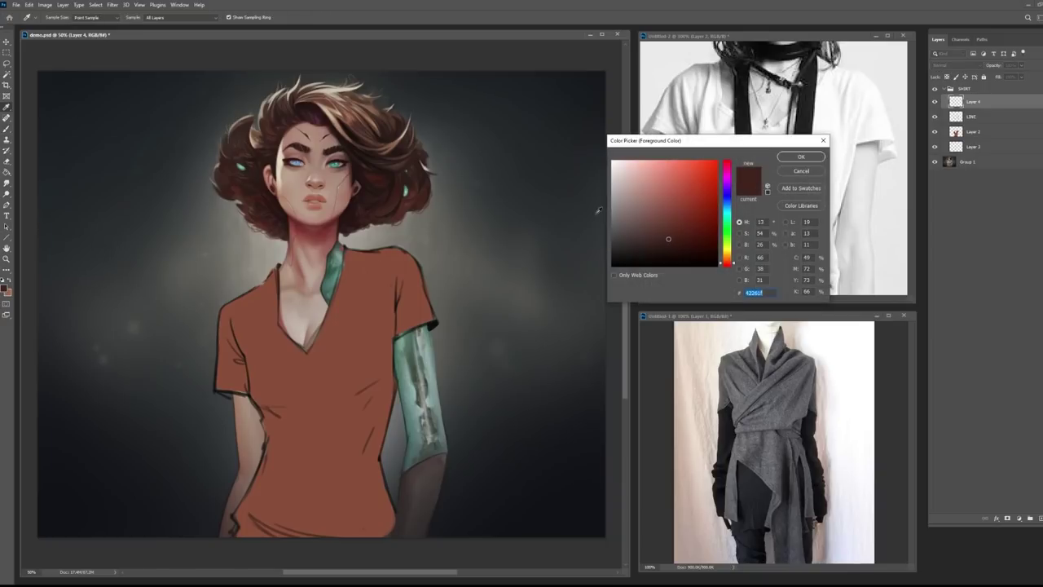
pyautogui.click(689, 231)
pyautogui.click(800, 157)
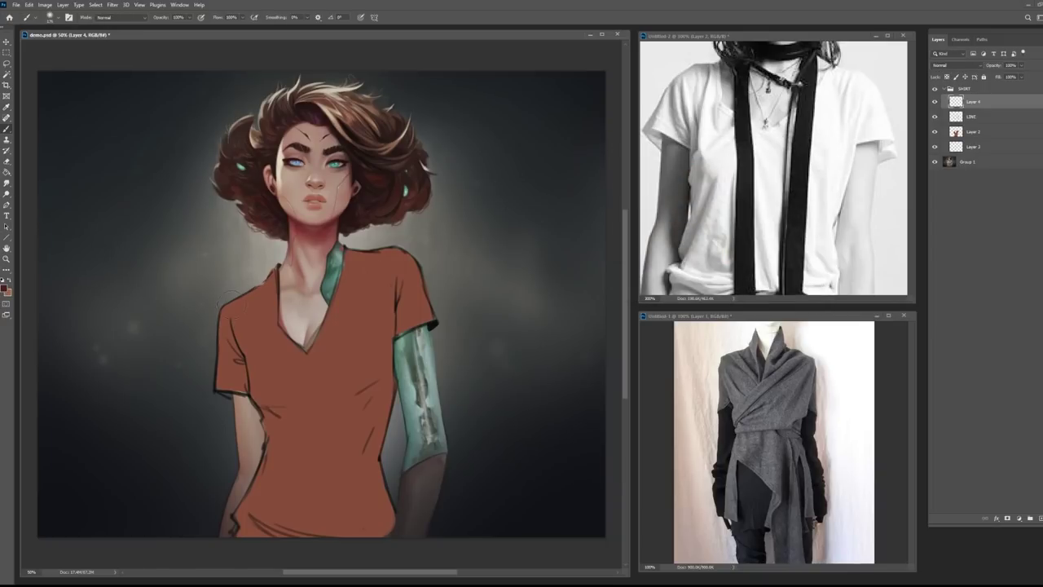
pyautogui.moveTo(232, 303)
pyautogui.mouseDown()
pyautogui.moveTo(219, 349)
pyautogui.moveTo(230, 373)
pyautogui.mouseUp()
# Examine the shoulder and sleeve folds in the white T-shirt reference up close, and enlarge the painted shirt to match.
pyautogui.press('z')
pyautogui.click(720, 88)
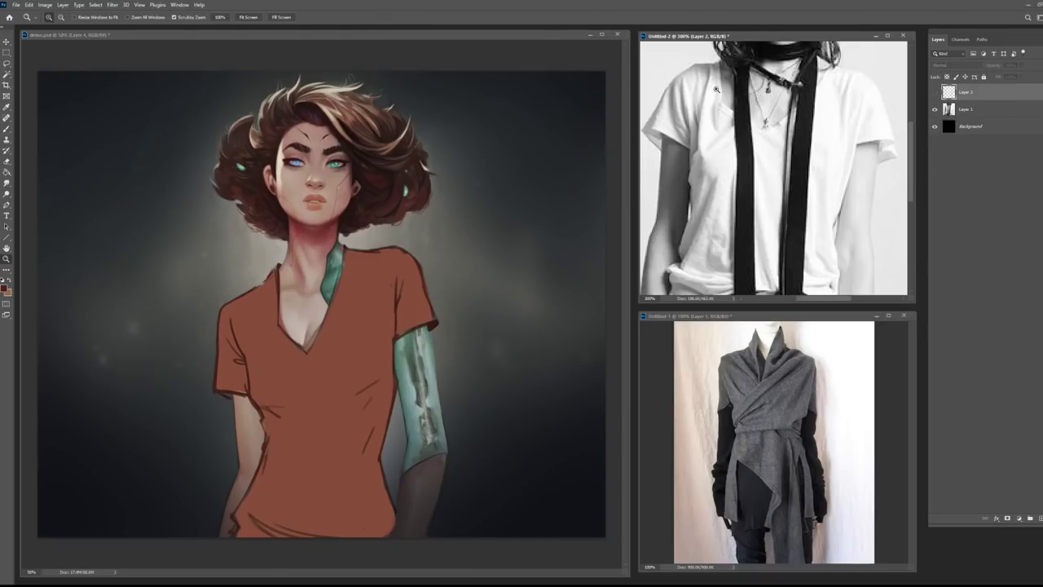
pyautogui.click(708, 96)
pyautogui.click(705, 100)
pyautogui.click(703, 104)
pyautogui.click(752, 127)
pyautogui.moveTo(743, 144); pyautogui.dragTo(756, 148)
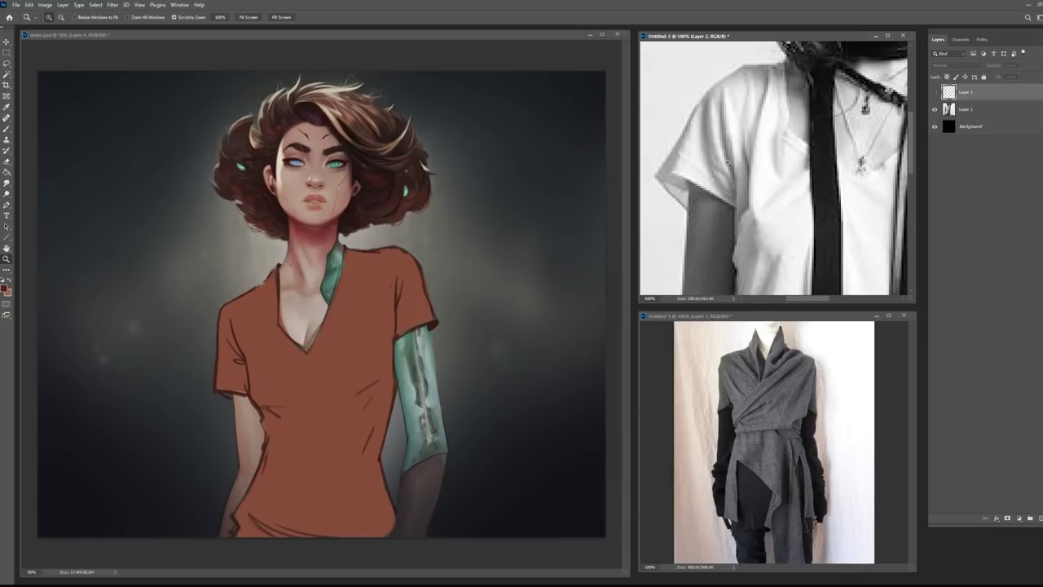
pyautogui.click(248, 324)
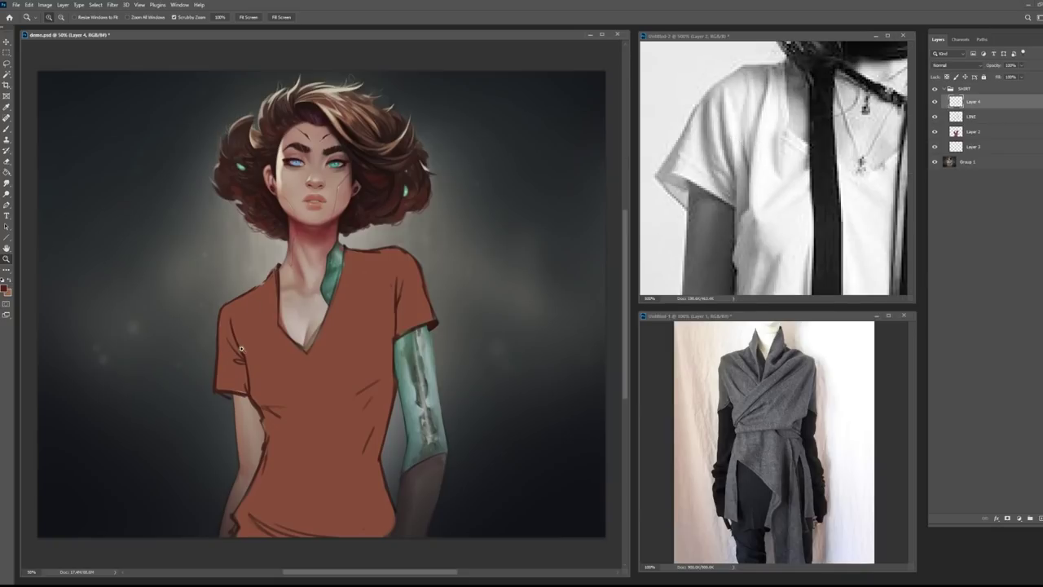
pyautogui.click(257, 350)
pyautogui.moveTo(300, 332)
pyautogui.mouseDown()
pyautogui.moveTo(295, 301)
pyautogui.moveTo(285, 328)
pyautogui.mouseUp()
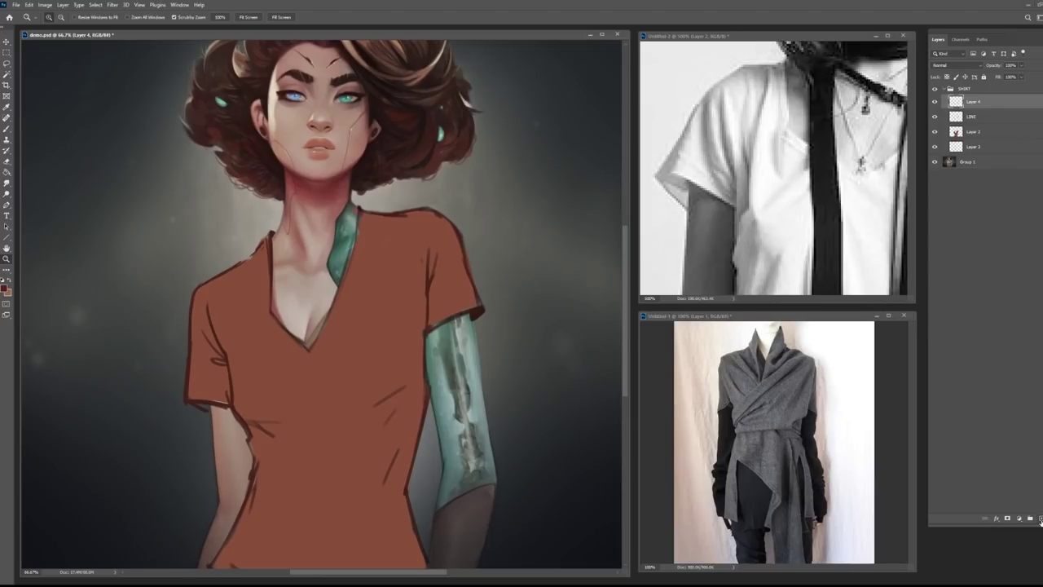
# Add a new layer at the top of the SHIRT group and switch the brush to DG_MAIN.
pyautogui.click(1041, 521)
pyautogui.click(7, 129)
pyautogui.click(58, 19)
pyautogui.click(60, 211)
pyautogui.click(298, 4)
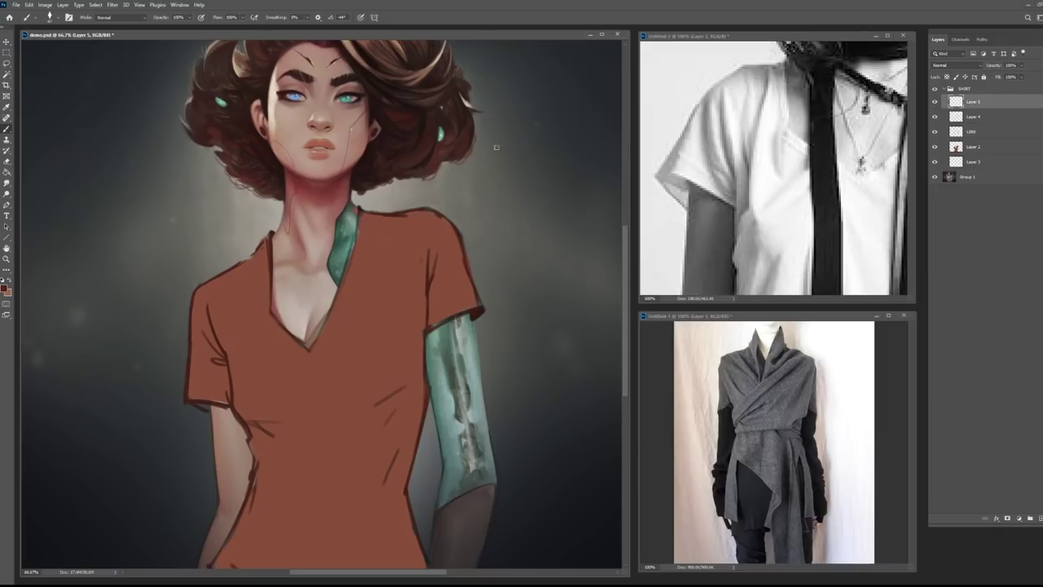
# Paint lighter and darker reddish brown folds on the shoulder above the bare arm, following the reference and sampling shirt colours.
pyautogui.moveTo(717, 141); pyautogui.dragTo(720, 150)
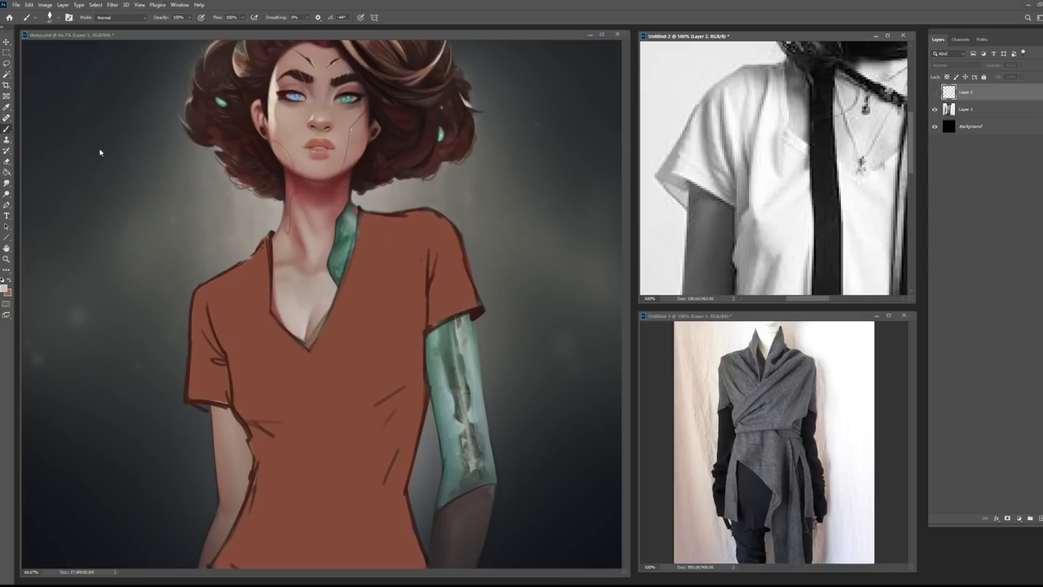
pyautogui.click(210, 306)
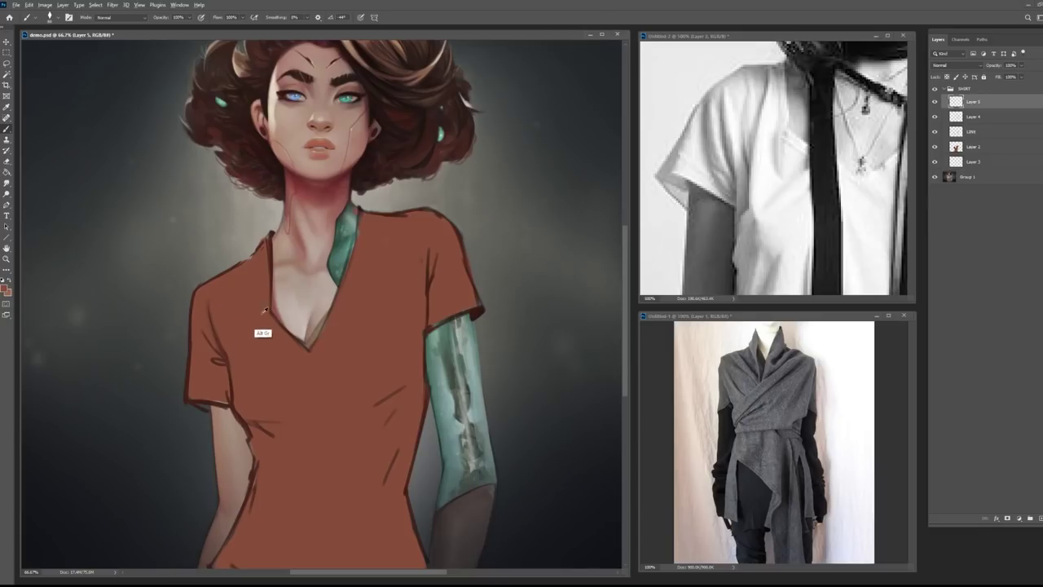
pyautogui.click(5, 290)
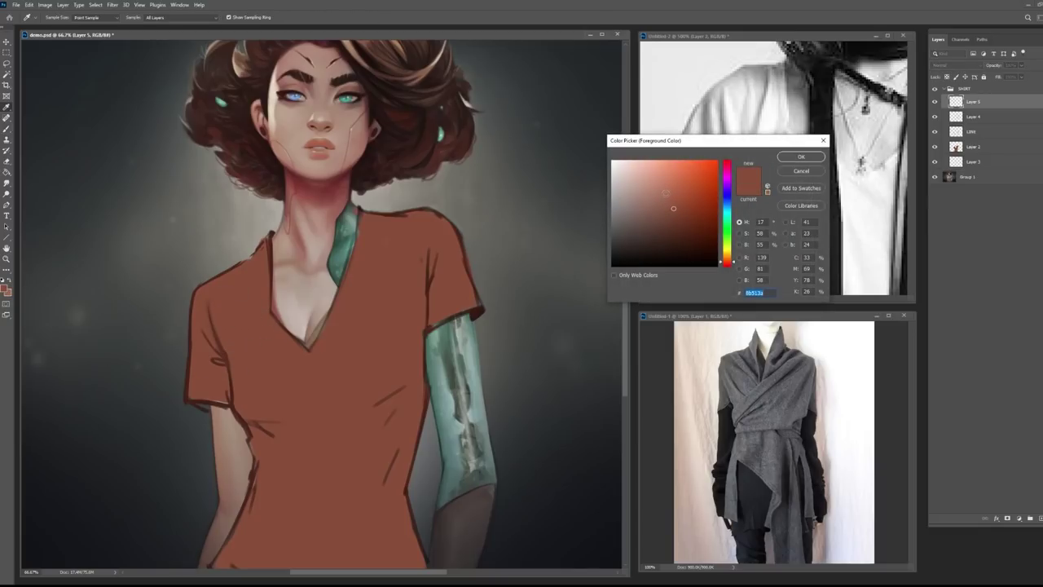
pyautogui.click(801, 156)
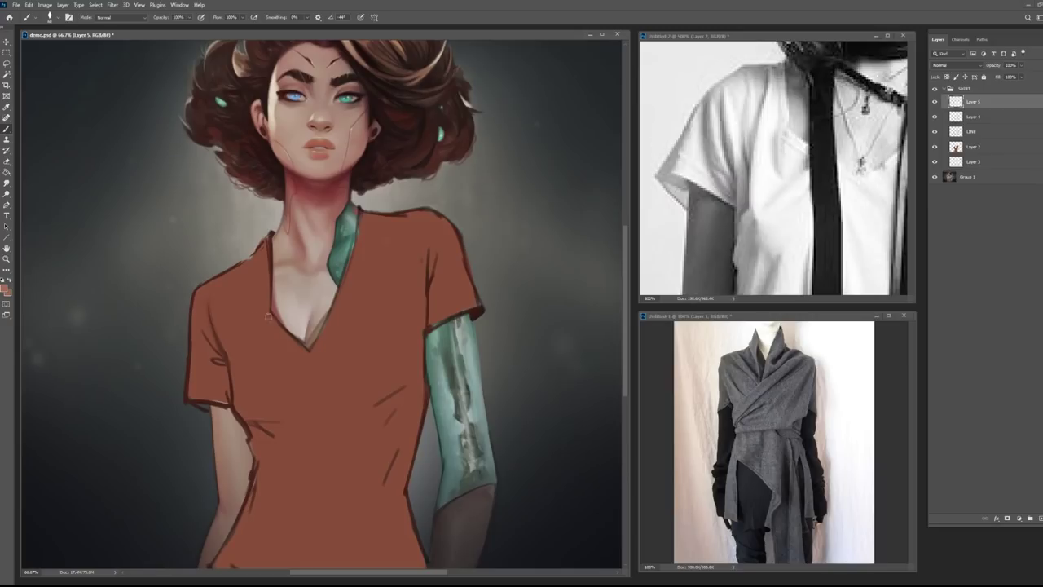
pyautogui.keyDown('alt'); pyautogui.click(211, 317); pyautogui.keyUp('alt')
pyautogui.keyDown('alt'); pyautogui.click(216, 316); pyautogui.keyUp('alt')
pyautogui.keyDown('alt'); pyautogui.click(233, 334); pyautogui.keyUp('alt')
pyautogui.keyDown('alt'); pyautogui.click(216, 339); pyautogui.keyUp('alt')
pyautogui.keyDown('alt'); pyautogui.click(205, 316); pyautogui.keyUp('alt')
pyautogui.keyDown('alt'); pyautogui.click(210, 332); pyautogui.keyUp('alt')
pyautogui.keyDown('alt'); pyautogui.click(221, 329); pyautogui.keyUp('alt')
pyautogui.keyDown('alt'); pyautogui.click(223, 350); pyautogui.keyUp('alt')
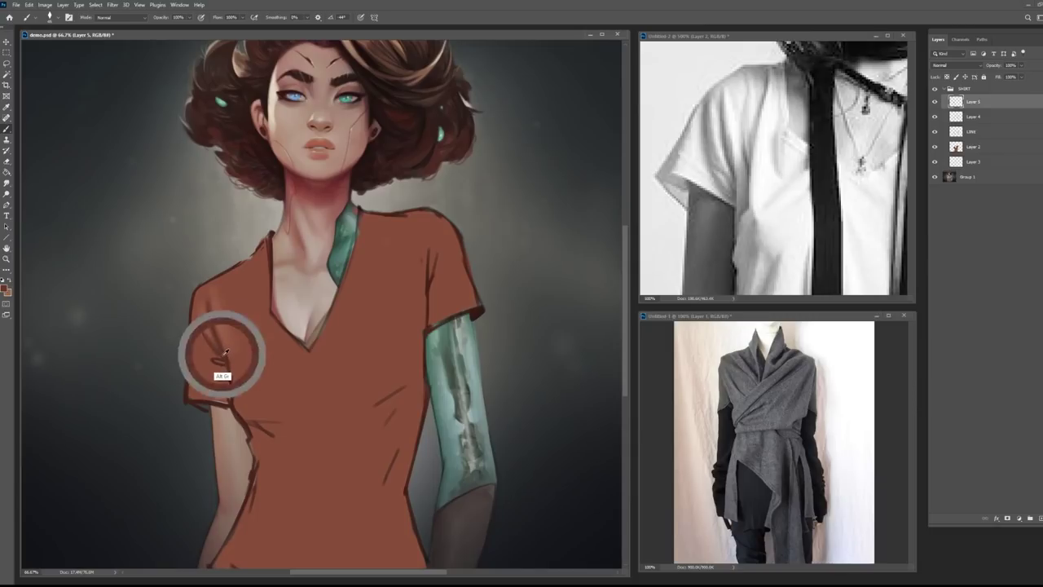
# Paint over the armpit crease lines on the bare arm's sleeve with sampled browns, undoing the stray stroke across the chest.
pyautogui.keyDown('alt'); pyautogui.click(224, 351); pyautogui.keyUp('alt')
pyautogui.moveTo(203, 326); pyautogui.dragTo(220, 349)
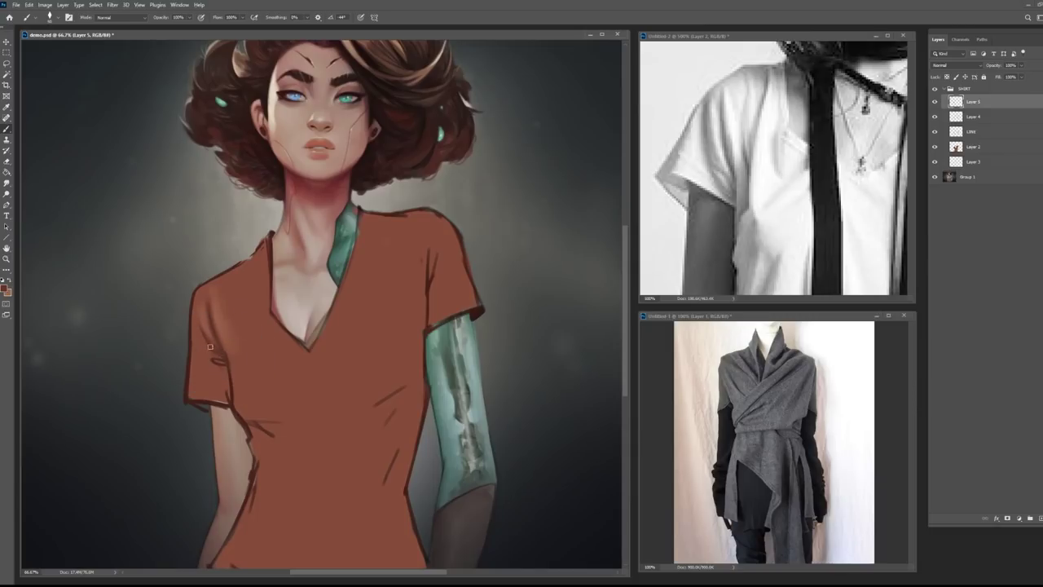
pyautogui.keyDown('alt'); pyautogui.click(220, 353); pyautogui.keyUp('alt')
pyautogui.keyDown('alt'); pyautogui.click(198, 296); pyautogui.keyUp('alt')
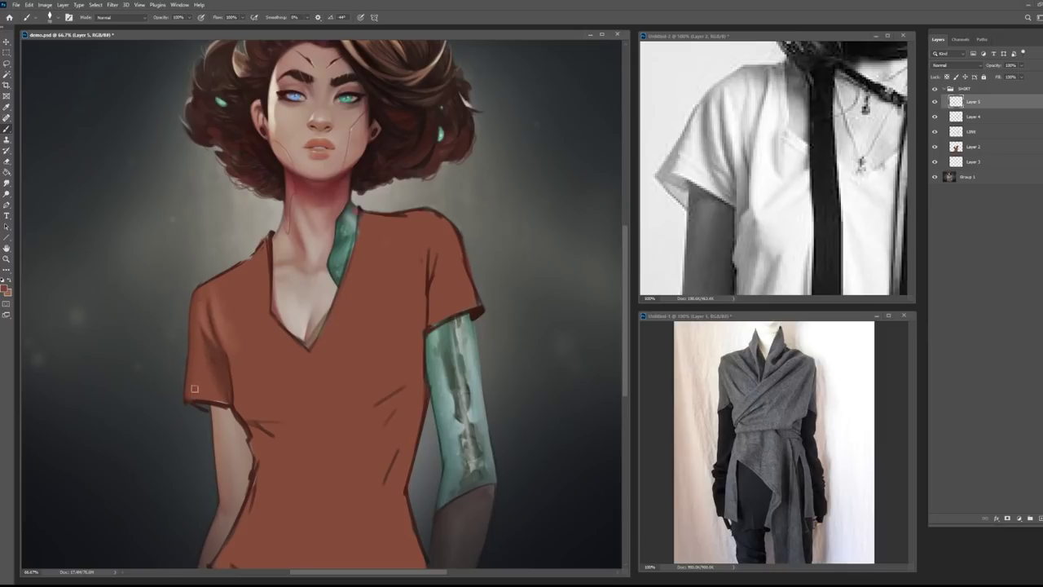
pyautogui.press('alt')
pyautogui.keyDown('alt'); pyautogui.click(205, 319); pyautogui.keyUp('alt')
pyautogui.moveTo(467, 206)
pyautogui.mouseDown()
pyautogui.moveTo(338, 336)
pyautogui.moveTo(370, 327)
pyautogui.mouseUp()
pyautogui.hotkey('ctrl', 'z')
# Shade the lower part of the bare arm's sleeve down to its hem with sampled light and dark reddish browns.
pyautogui.moveTo(205, 374); pyautogui.dragTo(223, 400)
pyautogui.keyDown('alt'); pyautogui.click(218, 378); pyautogui.keyUp('alt')
pyautogui.keyDown('alt'); pyautogui.click(215, 384); pyautogui.keyUp('alt')
pyautogui.keyDown('alt'); pyautogui.click(221, 383); pyautogui.keyUp('alt')
pyautogui.keyDown('alt'); pyautogui.click(198, 383); pyautogui.keyUp('alt')
pyautogui.keyDown('alt'); pyautogui.click(195, 389); pyautogui.keyUp('alt')
pyautogui.moveTo(201, 376); pyautogui.dragTo(196, 394)
# Blend the outline along the shoulder and V-neck into the shirt, and pick a darker brown for the sleeve hem shadow.
pyautogui.press('alt')
pyautogui.keyDown('alt'); pyautogui.click(237, 259); pyautogui.keyUp('alt')
pyautogui.moveTo(275, 318); pyautogui.dragTo(288, 338)
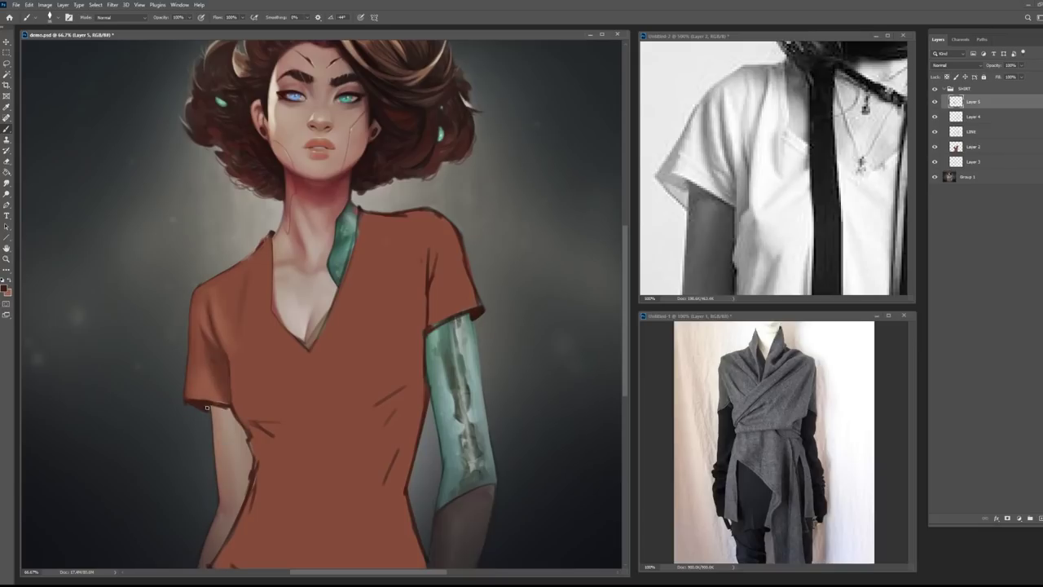
pyautogui.click(7, 290)
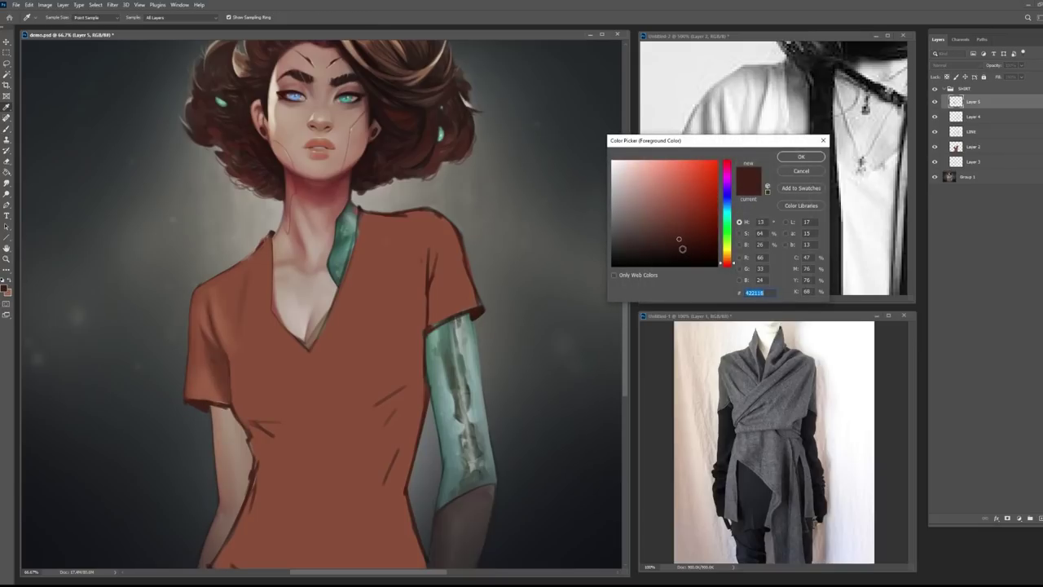
pyautogui.click(800, 159)
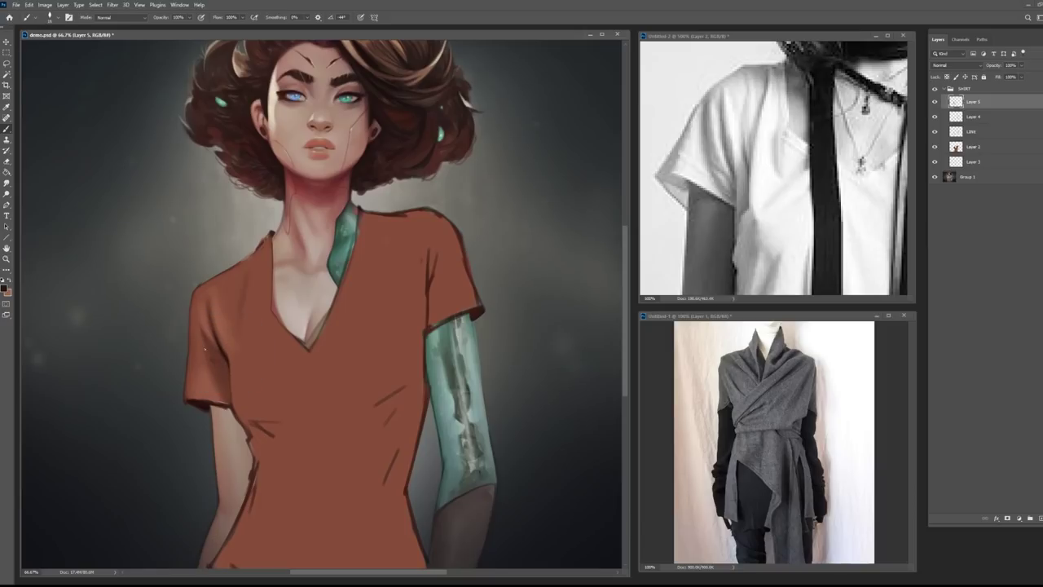
# Replace the crease lines under the bust on the bare arm's side with a soft blended shadow, varying the brush size.
pyautogui.keyDown('alt'); pyautogui.click(238, 419); pyautogui.keyUp('alt')
pyautogui.keyDown('alt'); pyautogui.click(234, 410); pyautogui.keyUp('alt')
pyautogui.moveTo(249, 418)
pyautogui.mouseDown()
pyautogui.moveTo(295, 436)
pyautogui.moveTo(256, 427)
pyautogui.moveTo(259, 448)
pyautogui.moveTo(256, 433)
pyautogui.moveTo(284, 434)
pyautogui.moveTo(277, 447)
pyautogui.moveTo(288, 420)
pyautogui.moveTo(326, 441)
pyautogui.mouseUp()
pyautogui.press(']')
pyautogui.press(']')
pyautogui.press(']')
pyautogui.press(']')
pyautogui.keyDown('alt'); pyautogui.click(259, 428); pyautogui.keyUp('alt')
pyautogui.keyDown('alt'); pyautogui.click(271, 419); pyautogui.keyUp('alt')
pyautogui.press('[')
pyautogui.press('[')
pyautogui.press('[')
pyautogui.press('[')
pyautogui.press('[')
pyautogui.press('[')
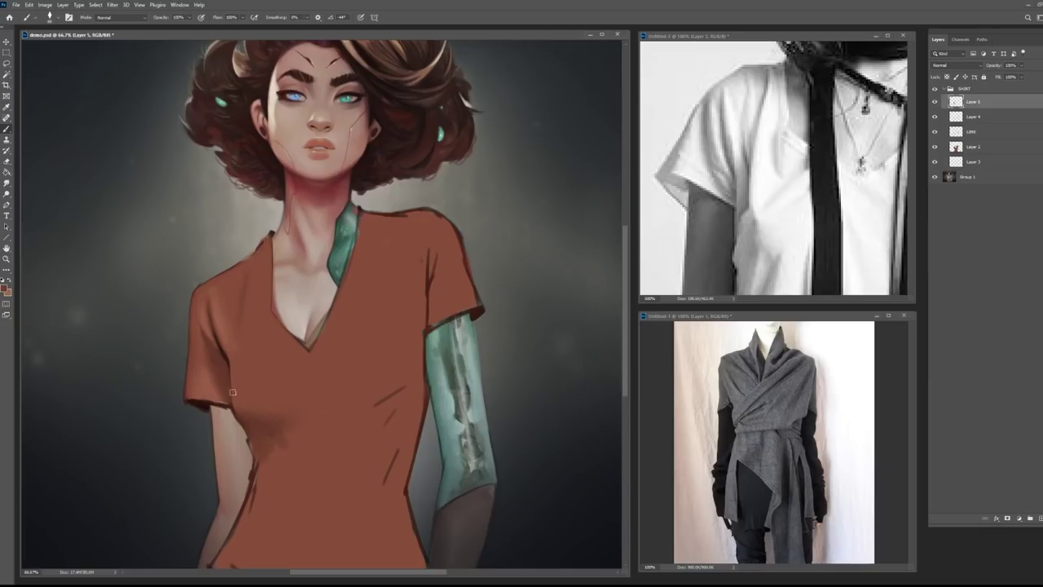
pyautogui.press(']')
pyautogui.press(']')
pyautogui.press(']')
pyautogui.press(']')
# Paint over the dark outline around the point of the V-neck with a sampled shirt colour and a smaller brush.
pyautogui.keyDown('alt'); pyautogui.click(326, 335); pyautogui.keyUp('alt')
pyautogui.press('[')
pyautogui.press('[')
pyautogui.press('[')
pyautogui.press('[')
pyautogui.moveTo(310, 349); pyautogui.dragTo(294, 343)
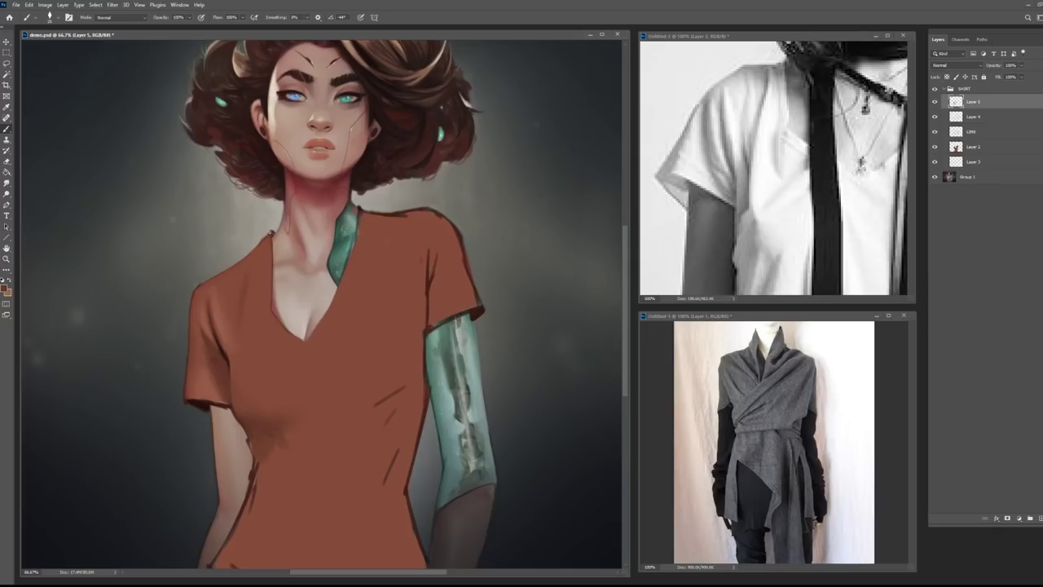
# Paint the armpit crease and soft folds on the teal arm's sleeve, following the opposite sleeve in the T-shirt reference.
pyautogui.keyDown('alt'); pyautogui.click(224, 354); pyautogui.keyUp('alt')
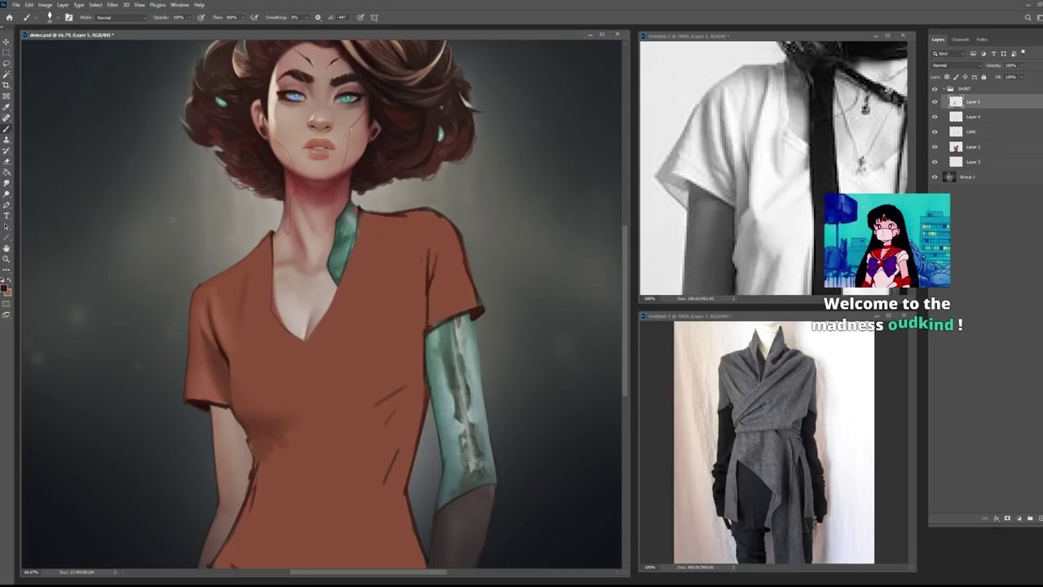
pyautogui.click(754, 220)
pyautogui.moveTo(819, 213); pyautogui.dragTo(770, 200)
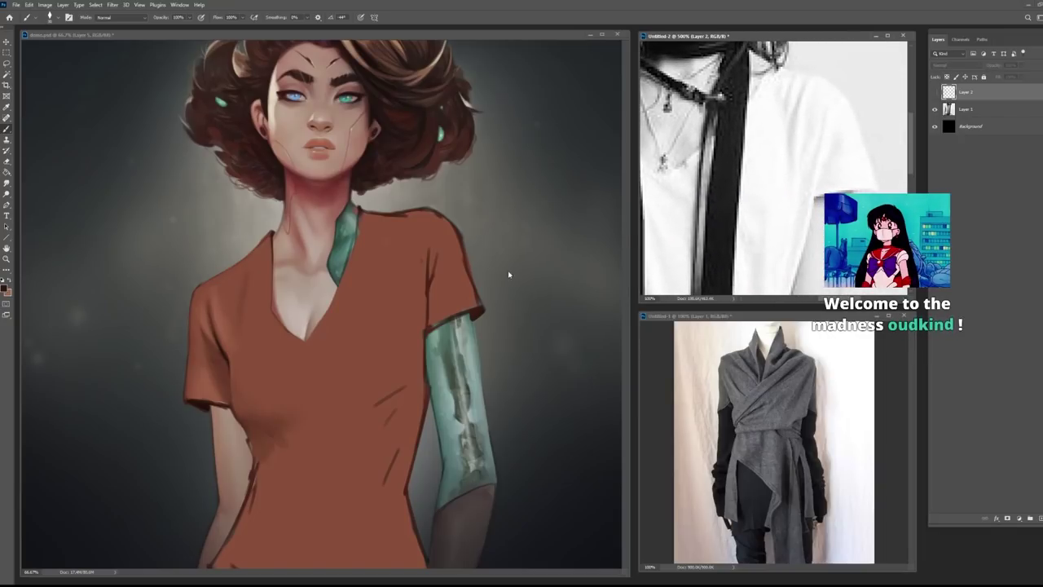
pyautogui.click(377, 307)
pyautogui.moveTo(409, 329)
pyautogui.mouseDown()
pyautogui.moveTo(359, 328)
pyautogui.moveTo(390, 341)
pyautogui.mouseUp()
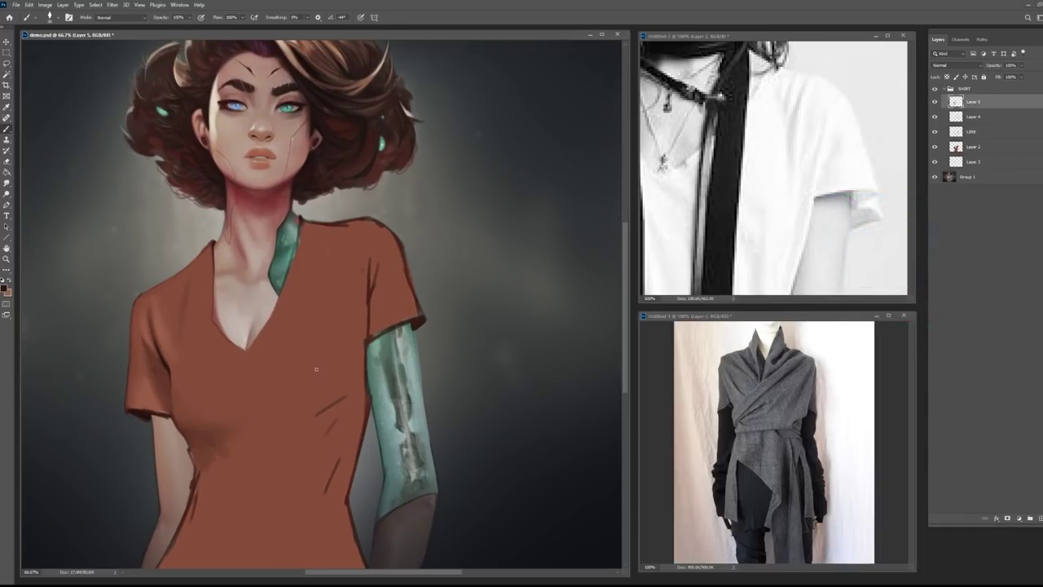
pyautogui.keyDown('alt'); pyautogui.click(166, 370); pyautogui.keyUp('alt')
pyautogui.keyDown('alt'); pyautogui.click(167, 359); pyautogui.keyUp('alt')
pyautogui.keyDown('alt'); pyautogui.click(366, 298); pyautogui.keyUp('alt')
pyautogui.keyDown('alt'); pyautogui.click(363, 291); pyautogui.keyUp('alt')
pyautogui.keyDown('alt'); pyautogui.click(376, 285); pyautogui.keyUp('alt')
pyautogui.keyDown('alt'); pyautogui.click(381, 262); pyautogui.keyUp('alt')
pyautogui.keyDown('alt'); pyautogui.click(374, 285); pyautogui.keyUp('alt')
pyautogui.keyDown('alt'); pyautogui.click(378, 268); pyautogui.keyUp('alt')
pyautogui.keyDown('alt'); pyautogui.click(374, 268); pyautogui.keyUp('alt')
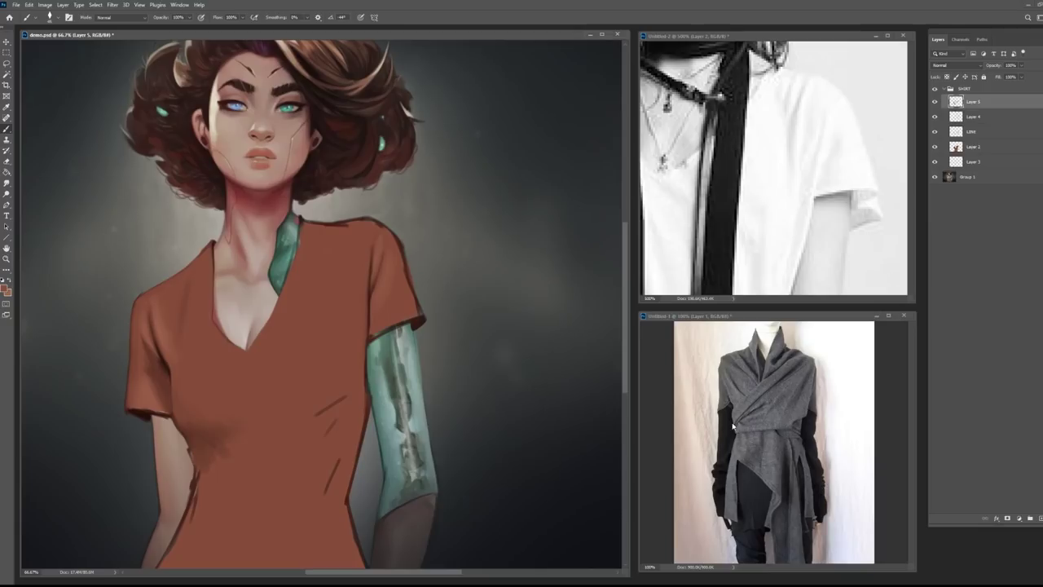
pyautogui.keyDown('alt'); pyautogui.click(372, 270); pyautogui.keyUp('alt')
# Paint soft vertical folds down the chest between the V-neck and the teal arm's sleeve, covering the shoulder outline.
pyautogui.keyDown('alt'); pyautogui.click(301, 222); pyautogui.keyUp('alt')
pyautogui.moveTo(329, 261); pyautogui.dragTo(333, 314)
pyautogui.keyDown('alt'); pyautogui.click(331, 243); pyautogui.keyUp('alt')
pyautogui.moveTo(336, 229); pyautogui.dragTo(335, 316)
pyautogui.keyDown('alt'); pyautogui.click(330, 259); pyautogui.keyUp('alt')
pyautogui.moveTo(336, 233)
pyautogui.mouseDown()
pyautogui.moveTo(335, 322)
pyautogui.moveTo(334, 296)
pyautogui.mouseUp()
pyautogui.keyDown('alt'); pyautogui.click(334, 295); pyautogui.keyUp('alt')
pyautogui.moveTo(342, 254); pyautogui.dragTo(337, 303)
pyautogui.moveTo(323, 244); pyautogui.dragTo(327, 317)
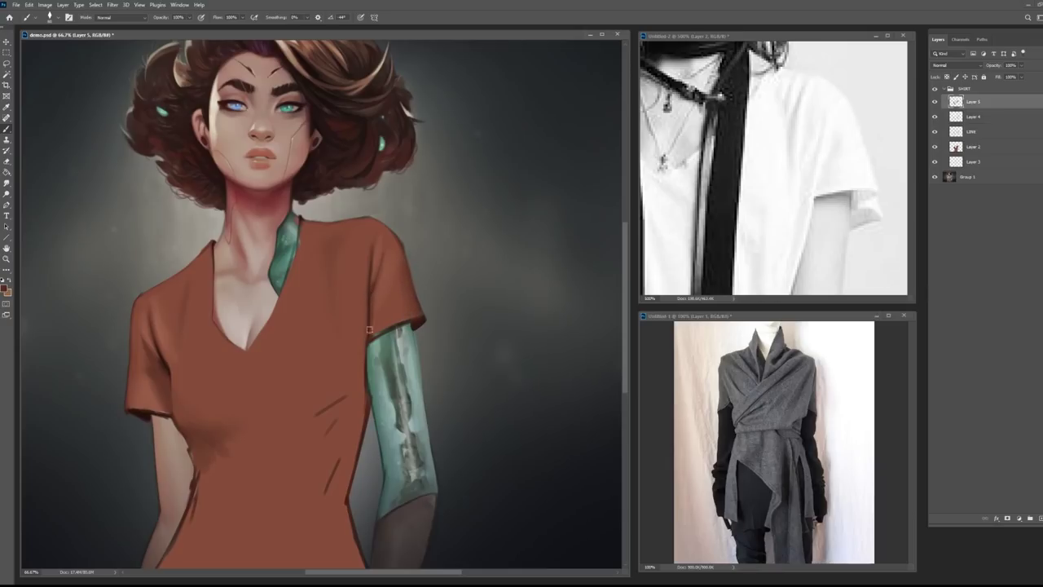
# Paint a dark shadow edge along the hem of the teal arm's sleeve with browns sampled from both sleeve hems.
pyautogui.keyDown('alt'); pyautogui.click(141, 418); pyautogui.keyUp('alt')
pyautogui.keyDown('alt'); pyautogui.click(403, 327); pyautogui.keyUp('alt')
pyautogui.keyDown('alt'); pyautogui.click(375, 333); pyautogui.keyUp('alt')
pyautogui.keyDown('alt'); pyautogui.click(418, 314); pyautogui.keyUp('alt')
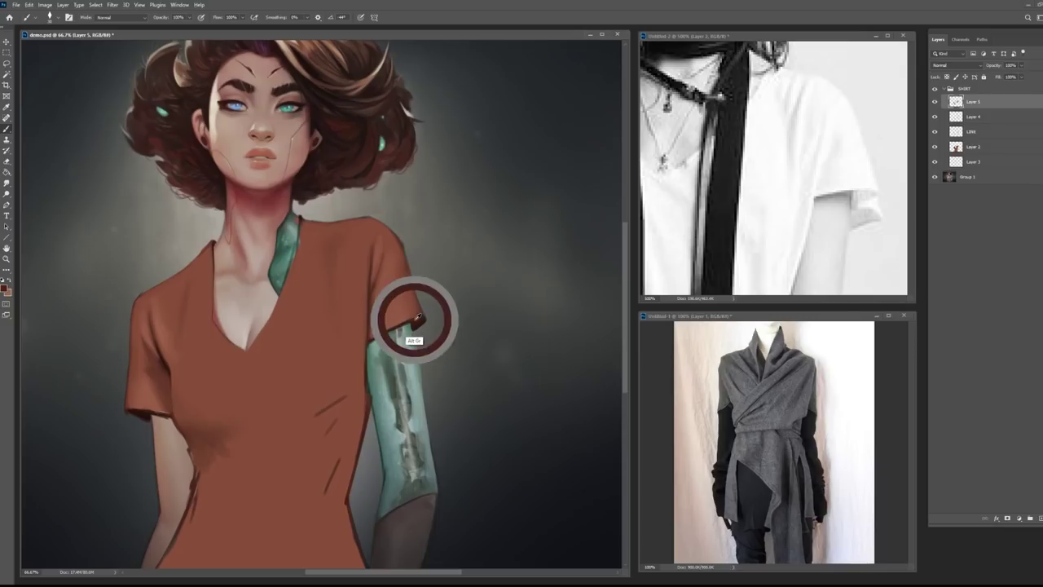
pyautogui.keyDown('alt'); pyautogui.click(371, 342); pyautogui.keyUp('alt')
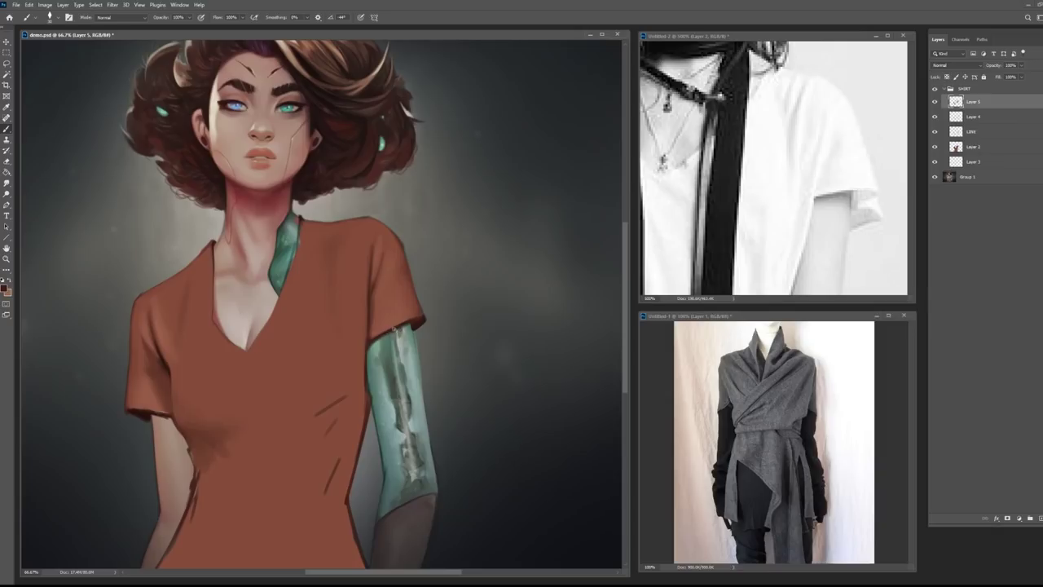
pyautogui.keyDown('alt'); pyautogui.click(409, 329); pyautogui.keyUp('alt')
pyautogui.keyDown('alt'); pyautogui.click(132, 409); pyautogui.keyUp('alt')
pyautogui.keyDown('alt'); pyautogui.click(135, 409); pyautogui.keyUp('alt')
pyautogui.keyDown('alt'); pyautogui.click(139, 415); pyautogui.keyUp('alt')
# Replace the crease lines under the bust on the teal arm's side with soft shading and blend the nearby waist folds.
pyautogui.keyDown('alt'); pyautogui.click(367, 402); pyautogui.keyUp('alt')
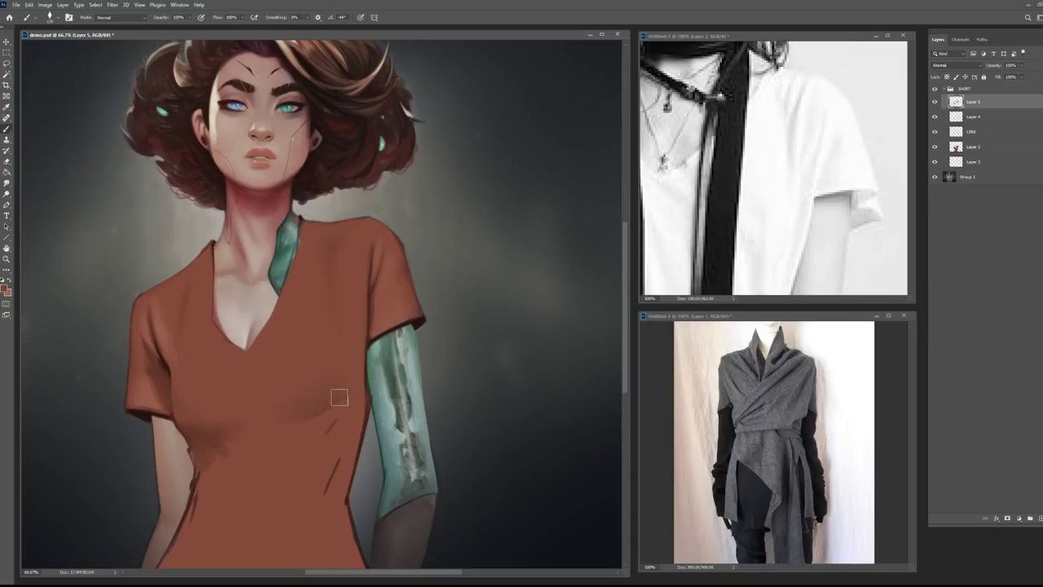
pyautogui.press('alt')
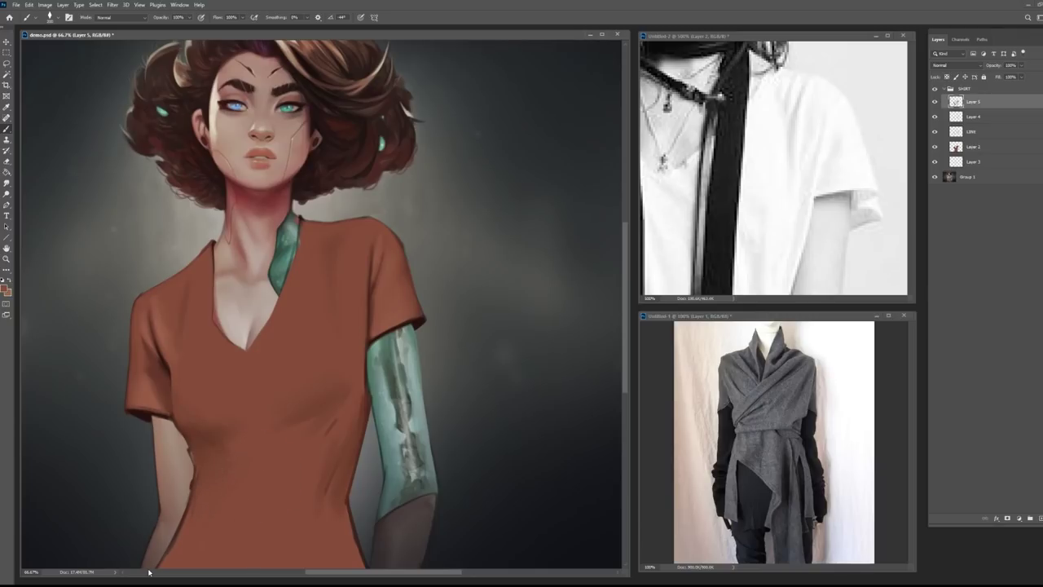
# Soften the chest shading beside the V-neck on the teal arm's side with a larger brush and sampled shirt browns.
pyautogui.keyDown('alt'); pyautogui.click(161, 339); pyautogui.keyUp('alt')
pyautogui.moveTo(308, 313)
pyautogui.mouseDown()
pyautogui.moveTo(286, 350)
pyautogui.moveTo(294, 338)
pyautogui.moveTo(270, 357)
pyautogui.moveTo(274, 340)
pyautogui.mouseUp()
pyautogui.press(']')
pyautogui.press(']')
pyautogui.press(']')
pyautogui.press(']')
pyautogui.press(']')
pyautogui.press(']')
pyautogui.press(']')
pyautogui.press('[')
pyautogui.keyDown('alt'); pyautogui.click(295, 311); pyautogui.keyUp('alt')
pyautogui.keyDown('alt'); pyautogui.click(305, 331); pyautogui.keyUp('alt')
pyautogui.press('alt')
pyautogui.keyDown('alt'); pyautogui.click(312, 330); pyautogui.keyUp('alt')
# Shade the waist edge down to the hem on the bare arm's side, following the waist of the T-shirt reference.
pyautogui.moveTo(232, 373); pyautogui.dragTo(253, 252)
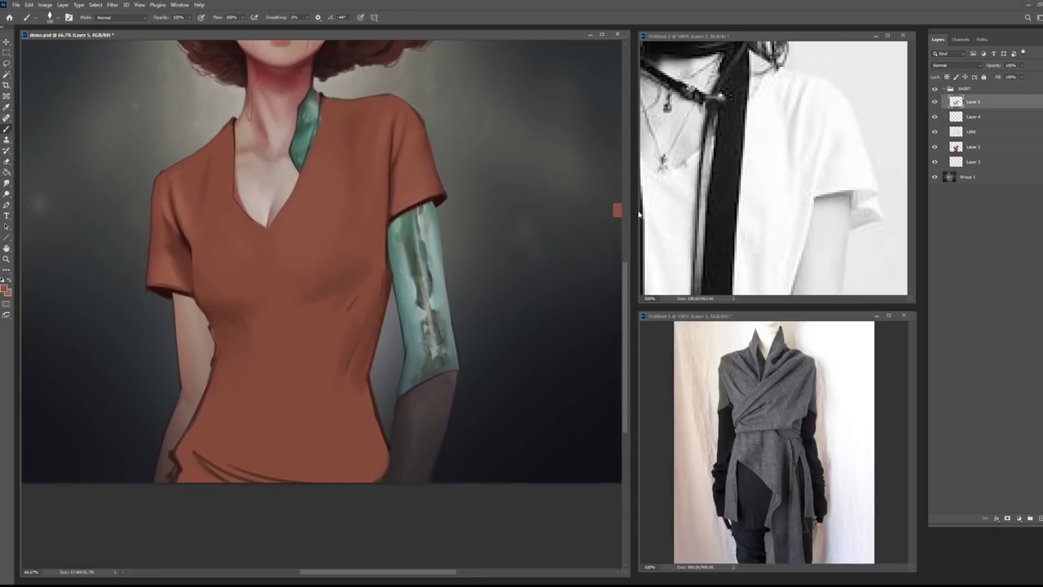
pyautogui.click(680, 210)
pyautogui.press('z')
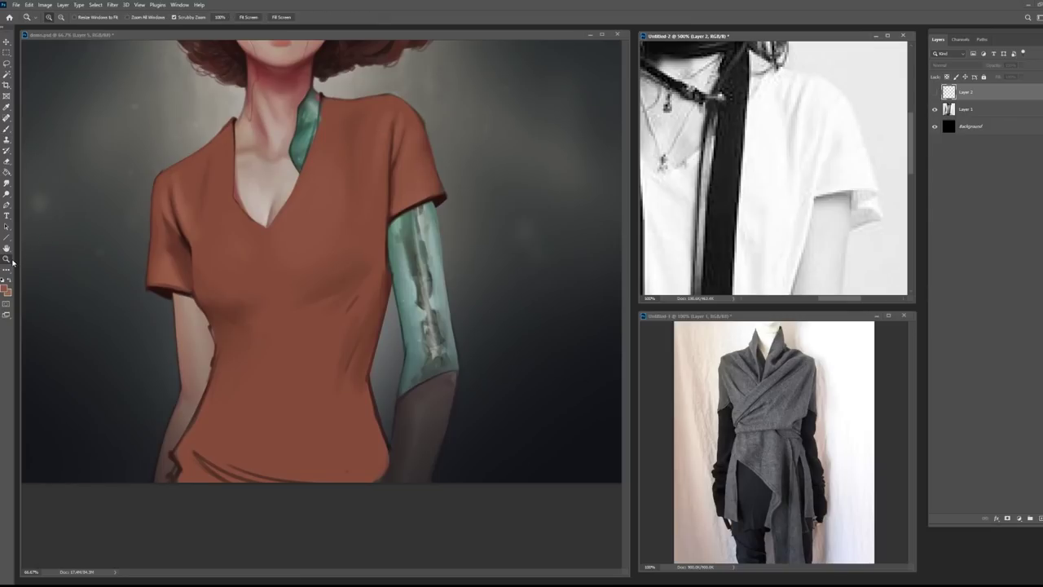
pyautogui.keyDown('alt'); pyautogui.click(721, 177); pyautogui.keyUp('alt')
pyautogui.keyDown('alt'); pyautogui.click(721, 177); pyautogui.keyUp('alt')
pyautogui.moveTo(725, 228); pyautogui.dragTo(787, 183)
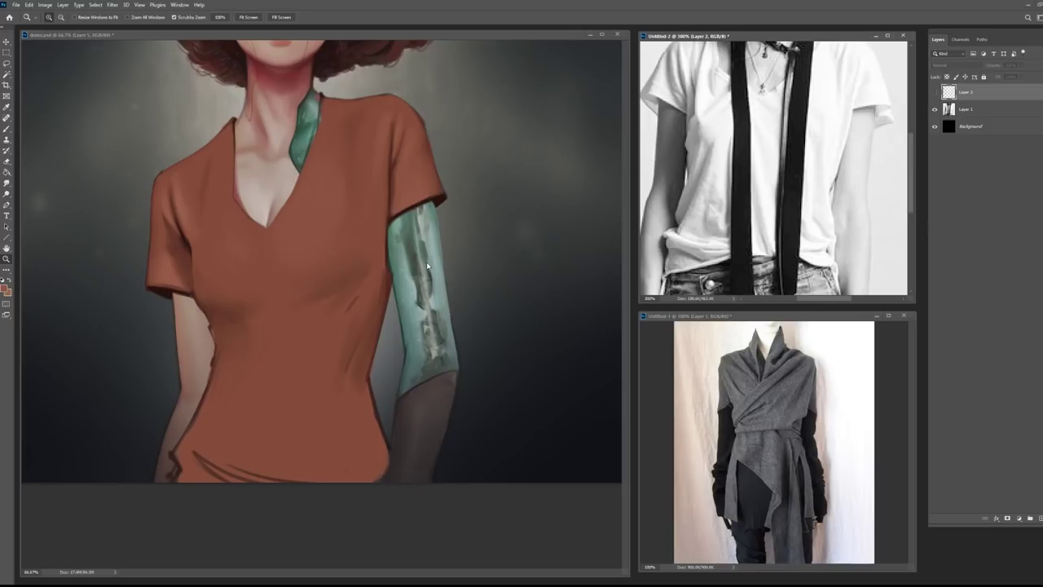
pyautogui.click(7, 129)
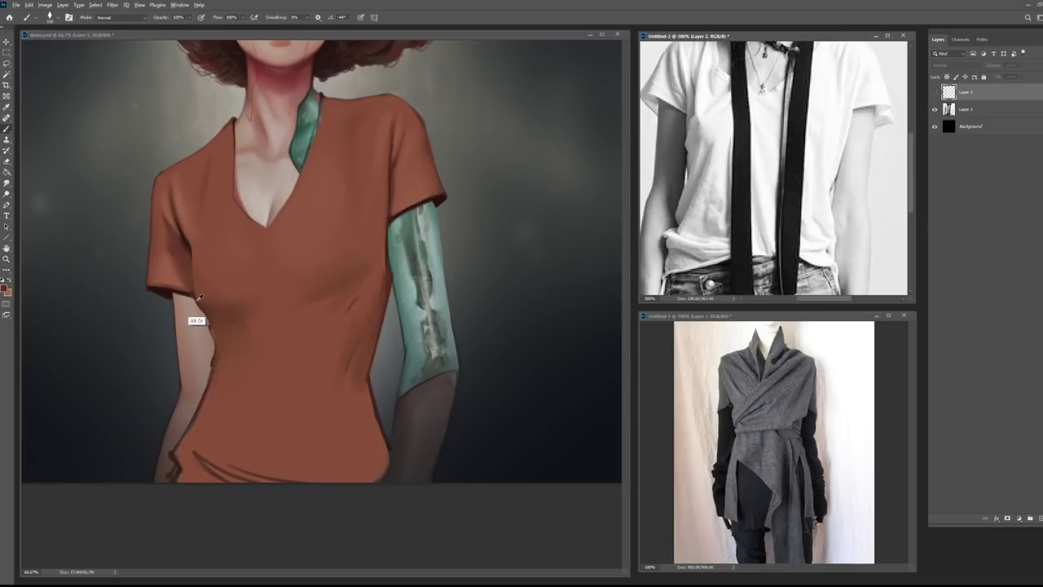
pyautogui.click(206, 315)
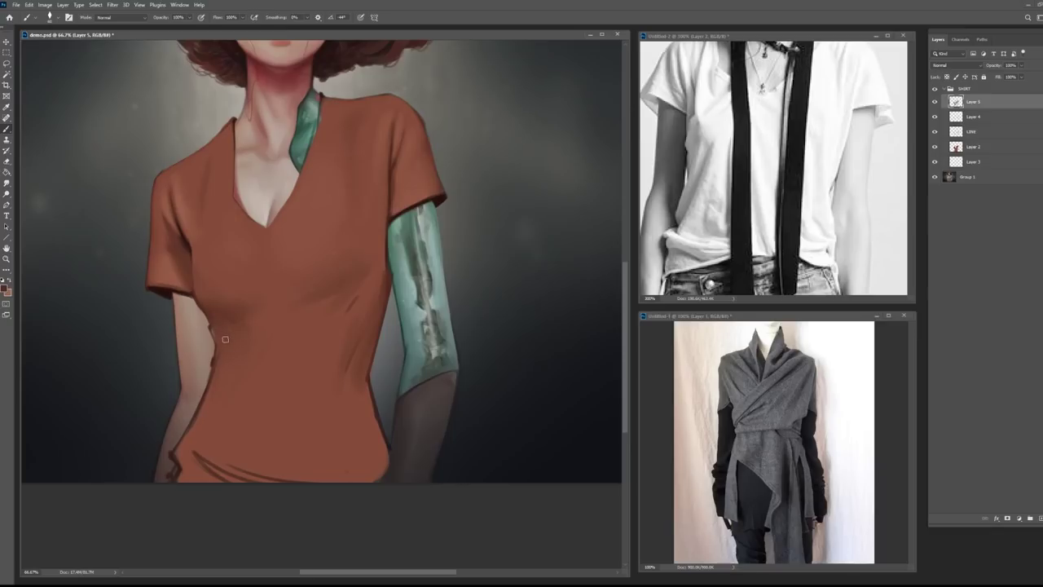
pyautogui.moveTo(224, 352); pyautogui.dragTo(193, 462)
pyautogui.moveTo(191, 431)
pyautogui.mouseDown()
pyautogui.moveTo(213, 382)
pyautogui.moveTo(195, 433)
pyautogui.moveTo(222, 347)
pyautogui.moveTo(197, 421)
pyautogui.mouseUp()
pyautogui.keyDown('alt'); pyautogui.click(219, 364); pyautogui.keyUp('alt')
pyautogui.moveTo(218, 367); pyautogui.dragTo(198, 427)
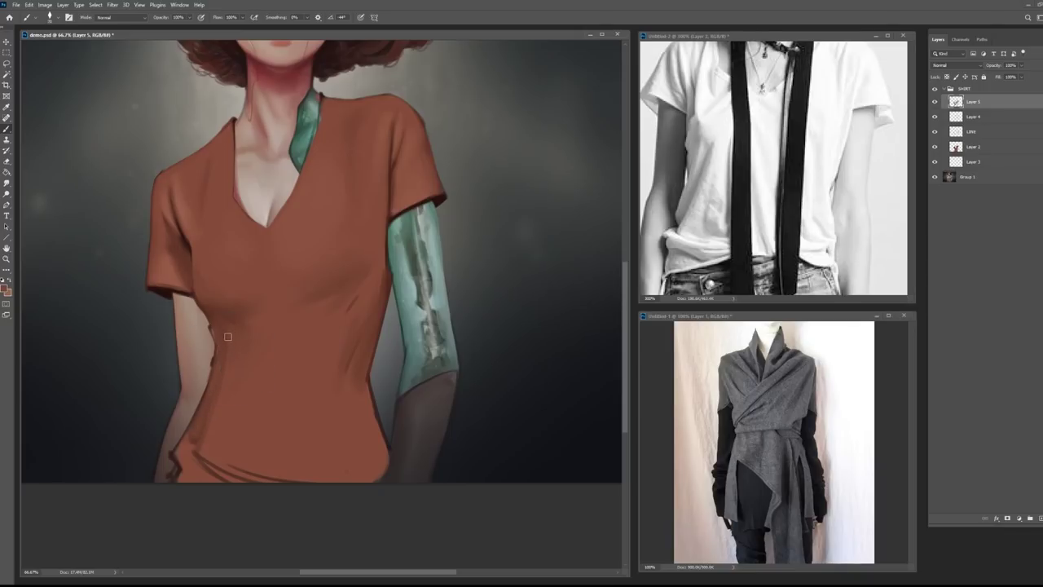
# Paint soft vertical folds on the lower belly and cover the hem's sketch lines on the bare arm's side with sampled browns.
pyautogui.keyDown('alt'); pyautogui.click(196, 418); pyautogui.keyUp('alt')
pyautogui.keyDown('alt'); pyautogui.click(209, 388); pyautogui.keyUp('alt')
pyautogui.moveTo(238, 409); pyautogui.dragTo(225, 458)
pyautogui.keyDown('alt'); pyautogui.click(230, 437); pyautogui.keyUp('alt')
pyautogui.keyDown('alt'); pyautogui.click(194, 428); pyautogui.keyUp('alt')
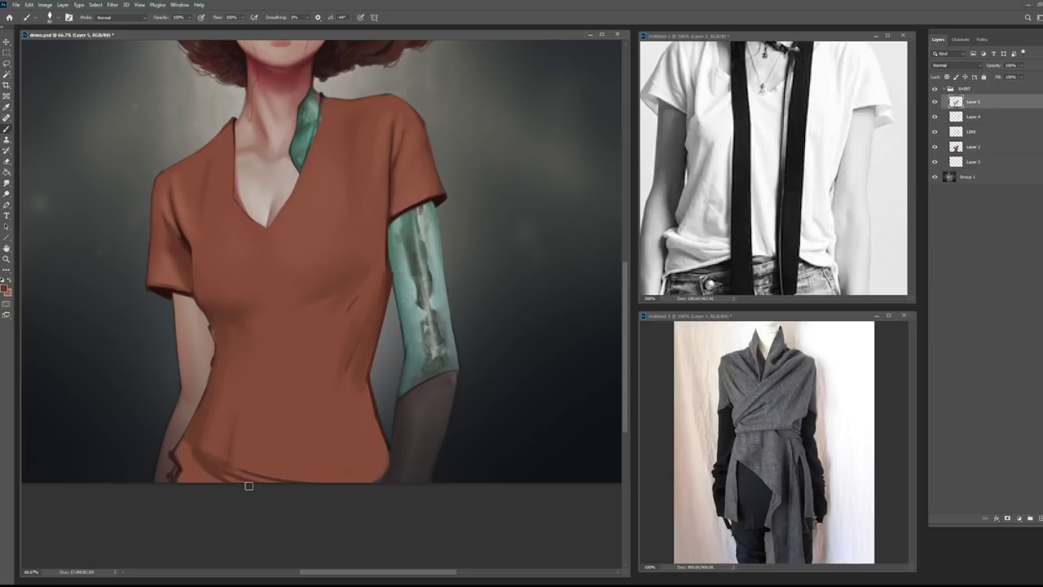
pyautogui.moveTo(235, 477)
pyautogui.mouseDown()
pyautogui.moveTo(220, 465)
pyautogui.moveTo(301, 497)
pyautogui.mouseUp()
pyautogui.moveTo(183, 451)
pyautogui.mouseDown()
pyautogui.moveTo(192, 478)
pyautogui.moveTo(178, 456)
pyautogui.moveTo(217, 483)
pyautogui.mouseUp()
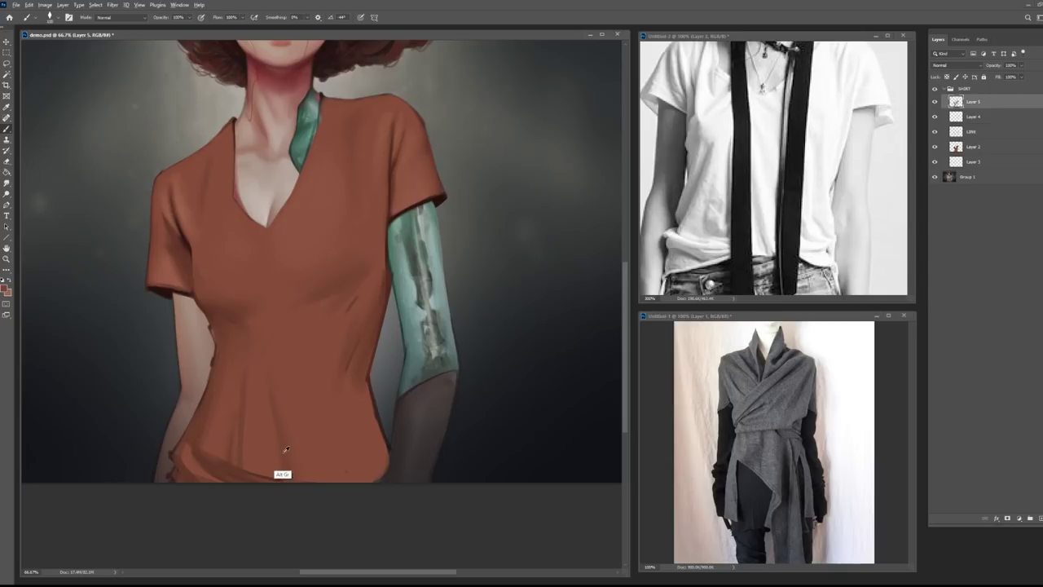
# Blend the central folds into the hem and paint over the crease lines at the teal arm's side of the waist.
pyautogui.press('alt')
pyautogui.keyDown('alt'); pyautogui.click(251, 456); pyautogui.keyUp('alt')
pyautogui.press('[')
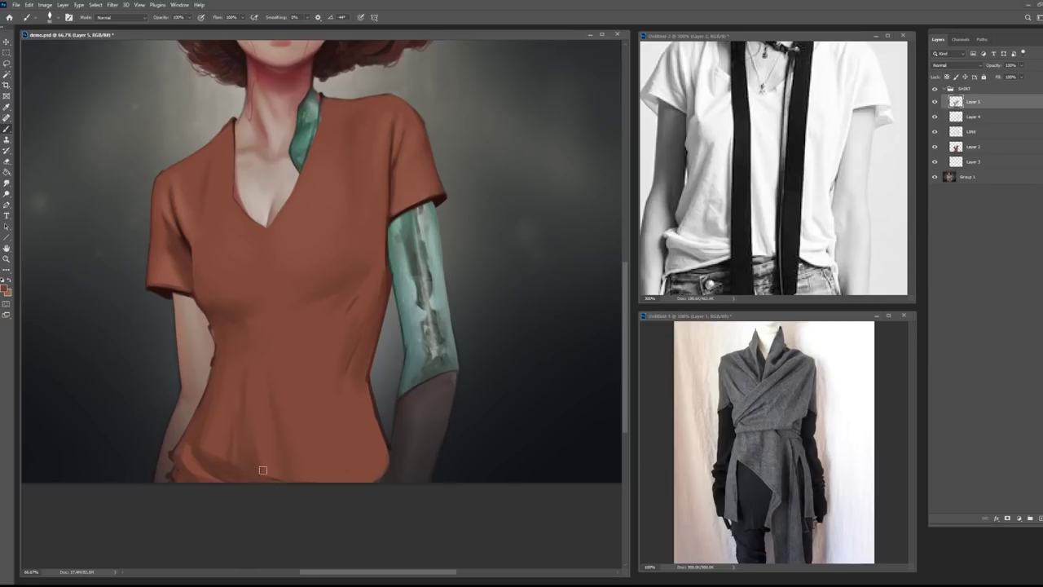
pyautogui.press('alt')
pyautogui.press('alt')
pyautogui.press('alt')
pyautogui.keyDown('alt'); pyautogui.click(364, 338); pyautogui.keyUp('alt')
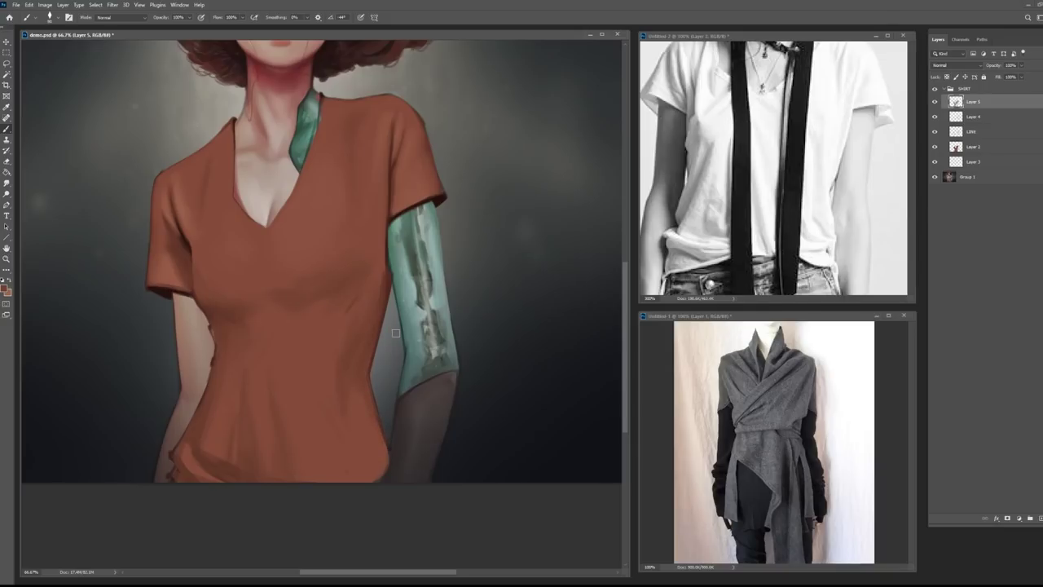
pyautogui.moveTo(298, 303); pyautogui.dragTo(279, 443)
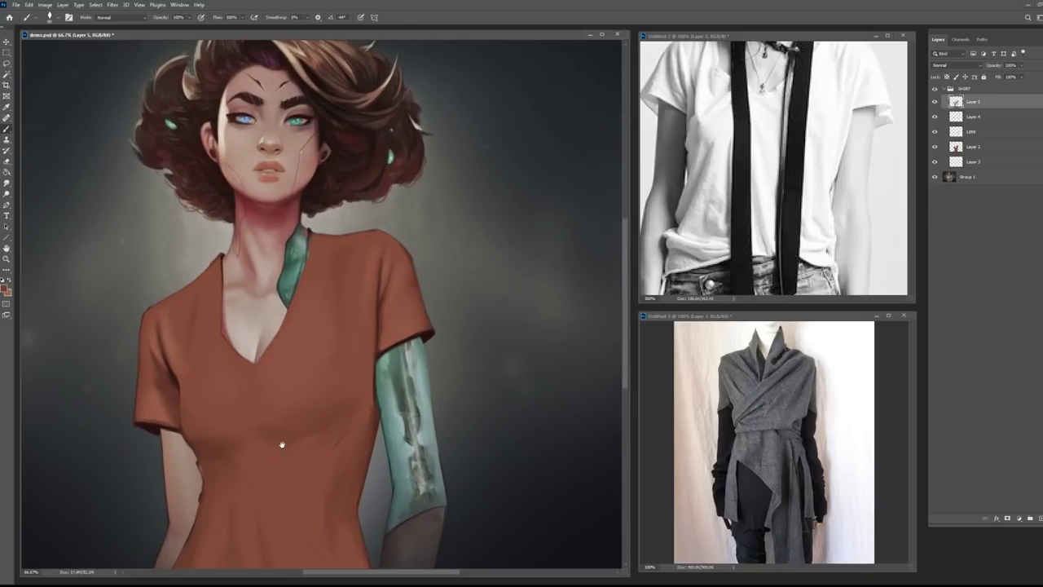
pyautogui.moveTo(352, 477); pyautogui.dragTo(301, 445)
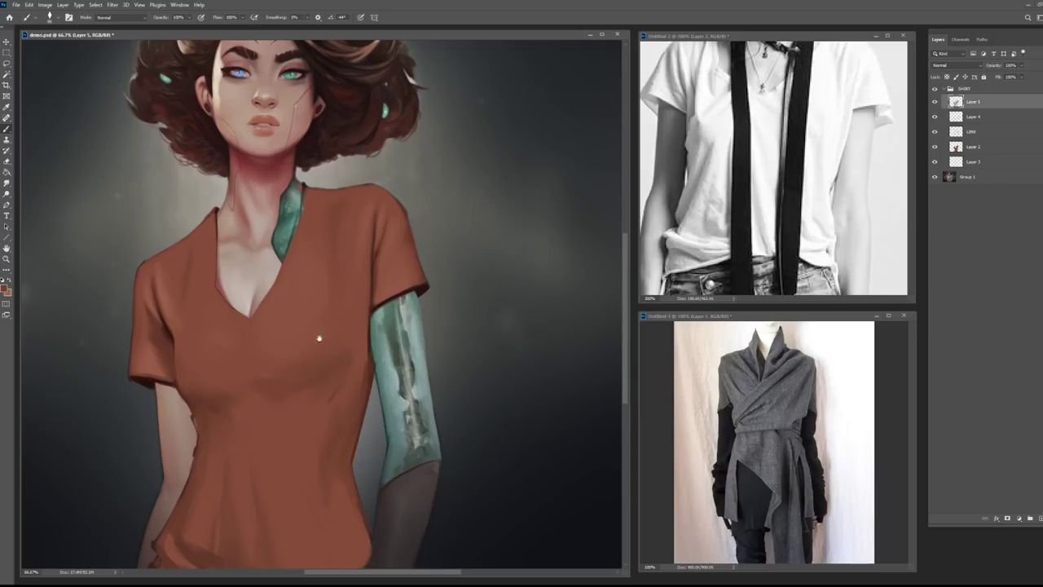
pyautogui.moveTo(307, 365); pyautogui.dragTo(331, 411)
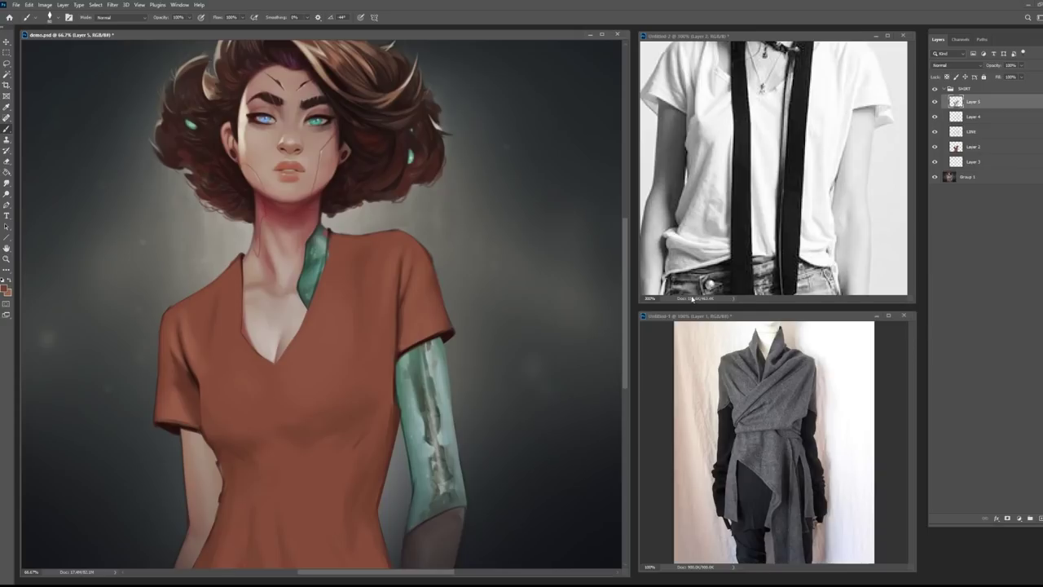
# Close the T-shirt reference without saving and extend the grey wrap reference's window over the freed space.
pyautogui.moveTo(693, 315); pyautogui.dragTo(685, 110)
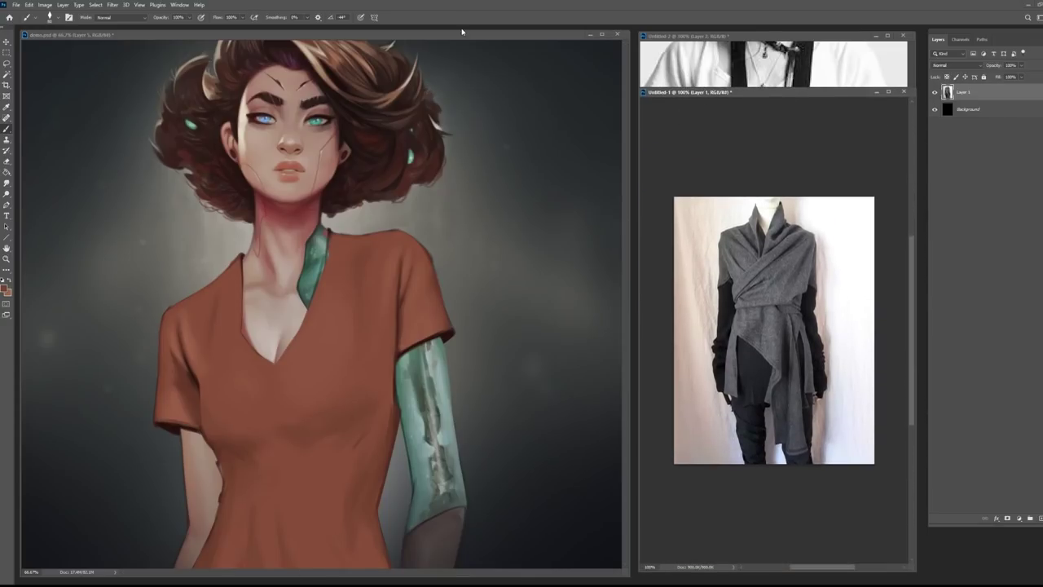
pyautogui.click(905, 36)
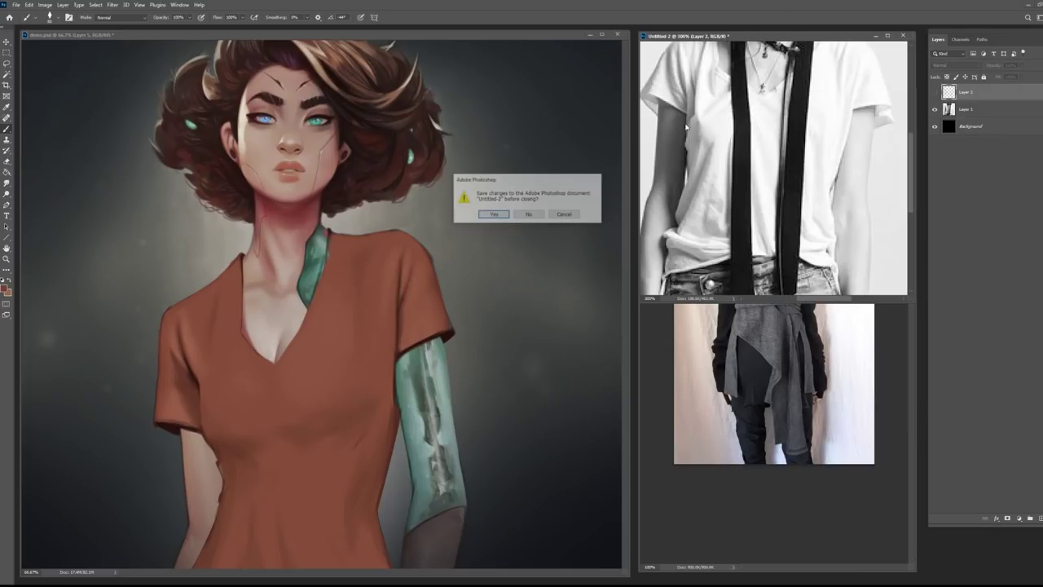
pyautogui.click(530, 217)
pyautogui.moveTo(763, 87); pyautogui.dragTo(770, 38)
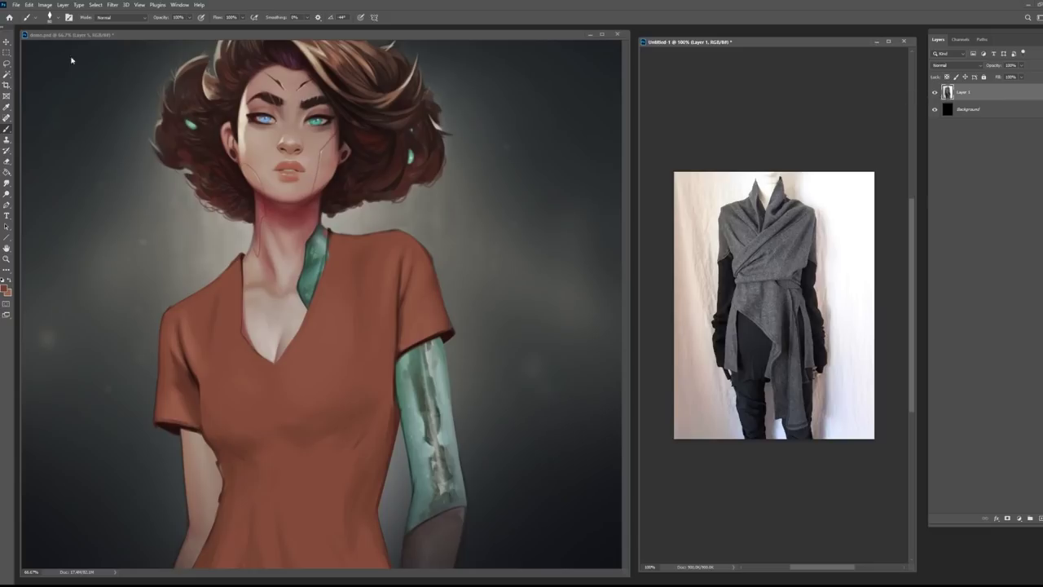
# Hide the SHIRT group in demo.psd and add a new group containing an empty layer above it.
pyautogui.click(289, 148)
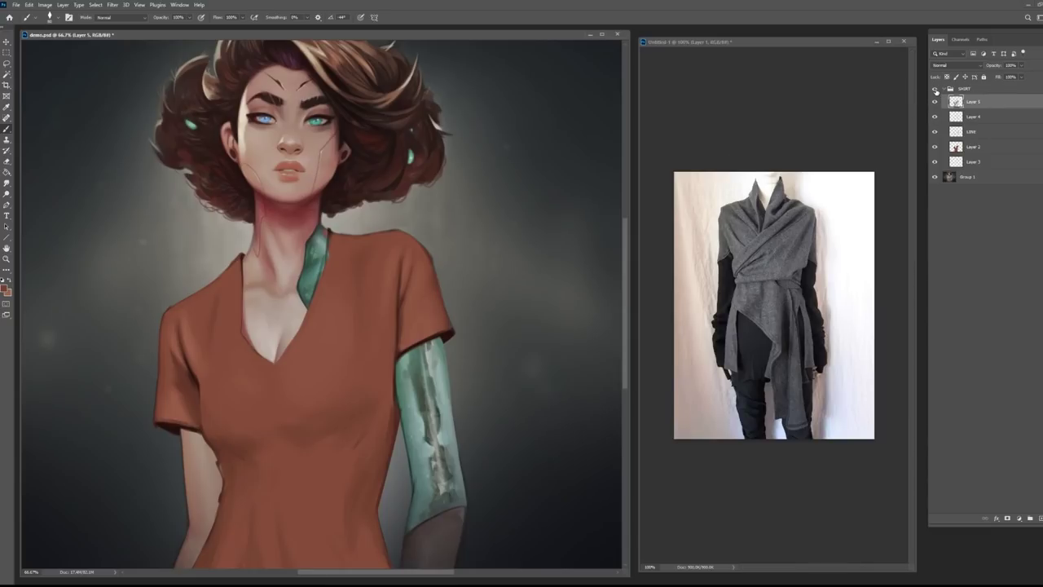
pyautogui.click(936, 89)
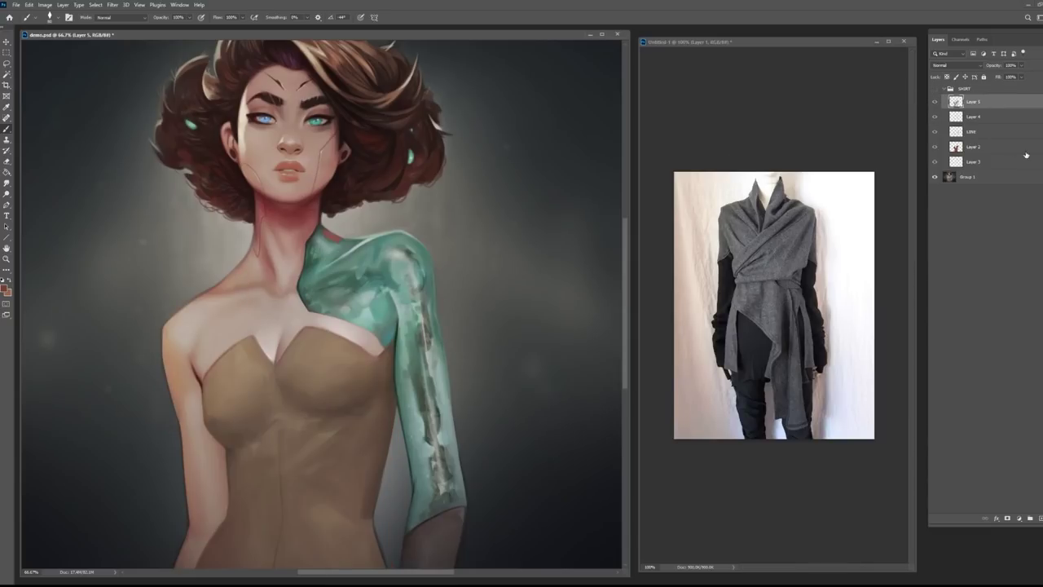
pyautogui.click(980, 89)
pyautogui.click(1030, 518)
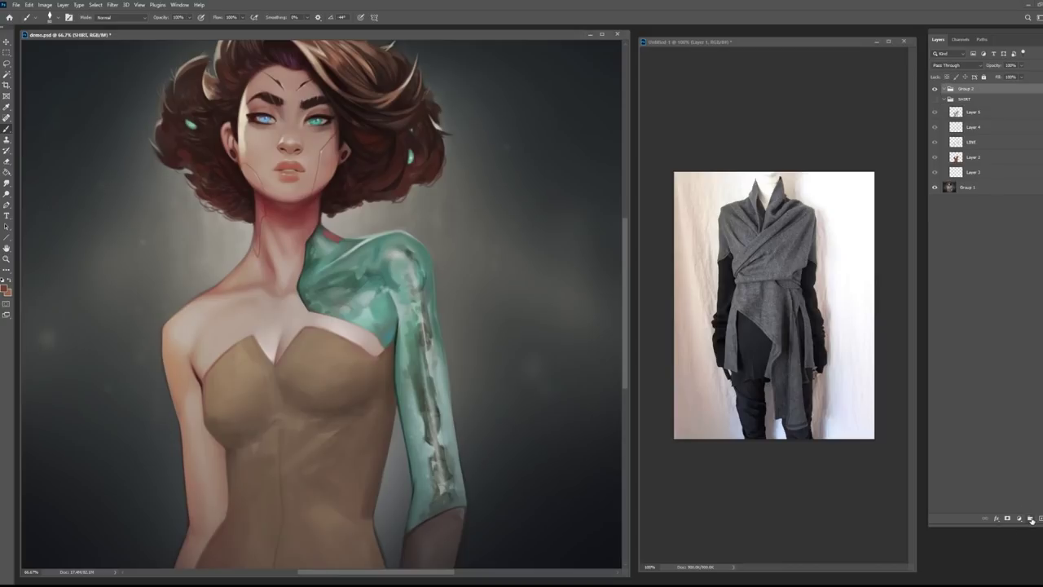
pyautogui.click(1040, 518)
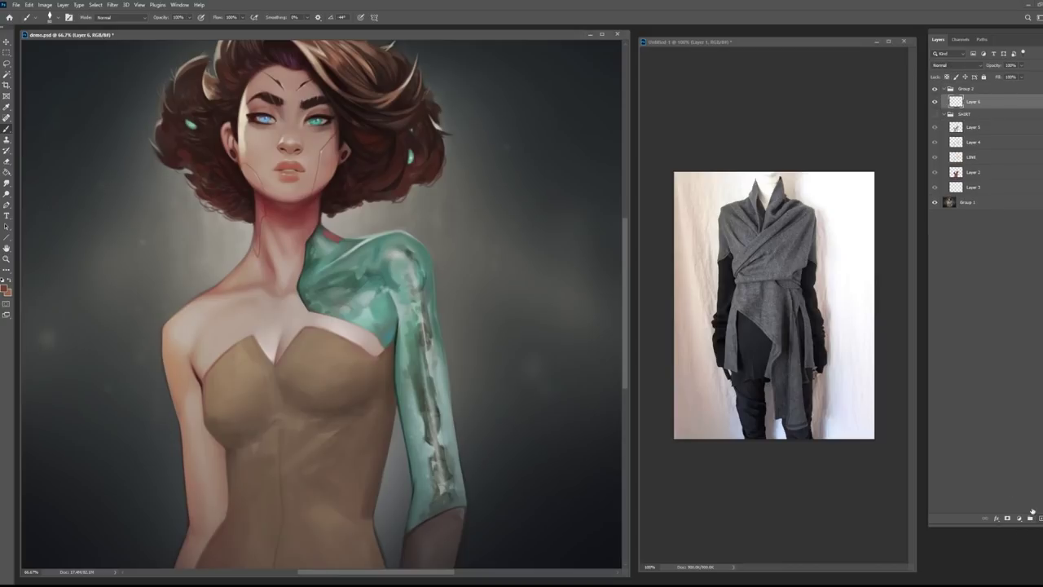
# Set the foreground colour to near-black #111111 and enlarge the grey wrap reference to 200% with its torso in view.
pyautogui.click(5, 290)
pyautogui.moveTo(638, 237)
pyautogui.mouseDown()
pyautogui.moveTo(643, 245)
pyautogui.moveTo(604, 260)
pyautogui.mouseUp()
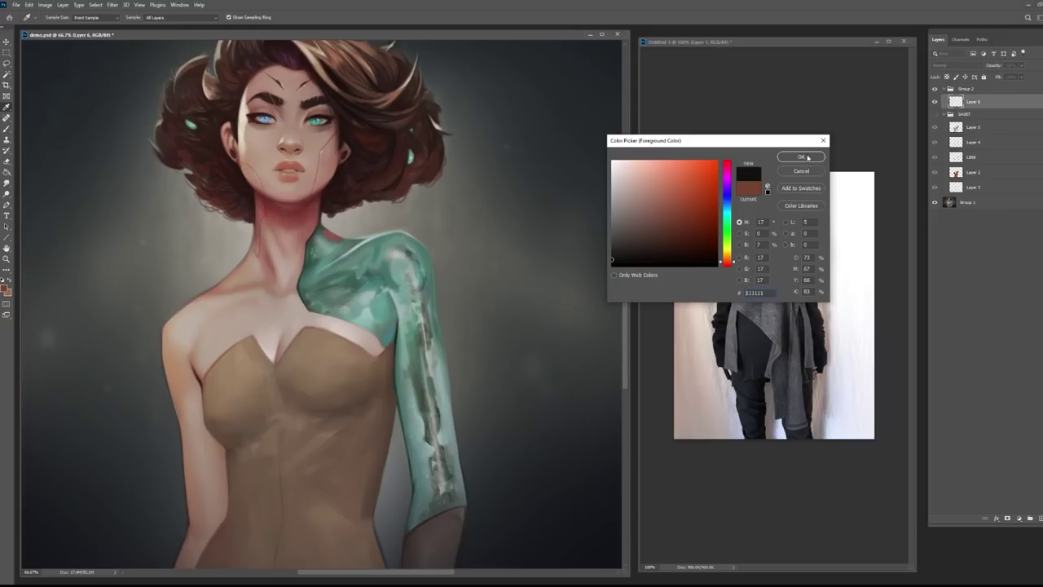
pyautogui.click(804, 157)
pyautogui.click(7, 260)
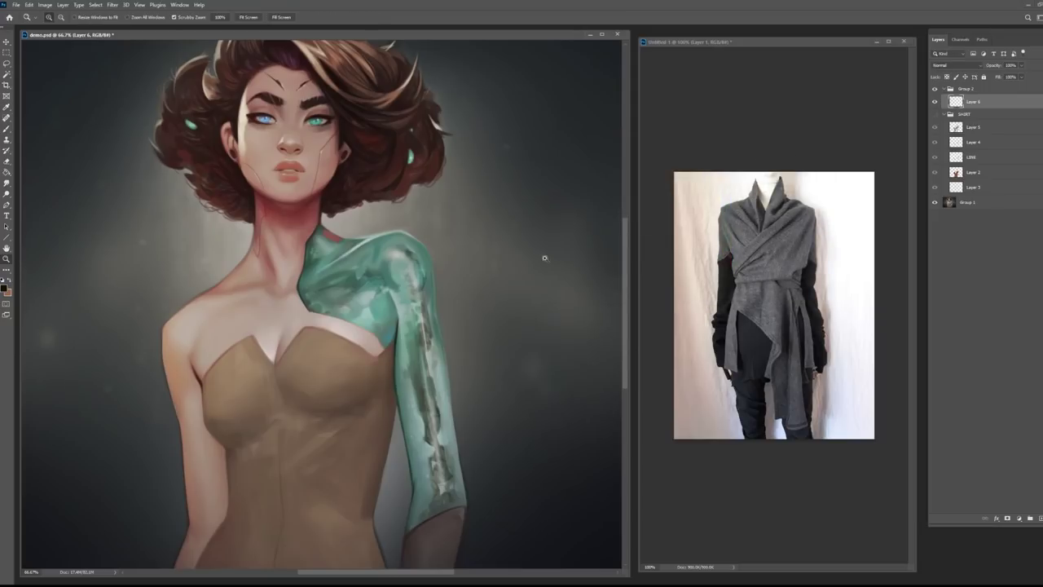
pyautogui.click(834, 280)
pyautogui.click(795, 285)
pyautogui.moveTo(785, 283); pyautogui.dragTo(819, 288)
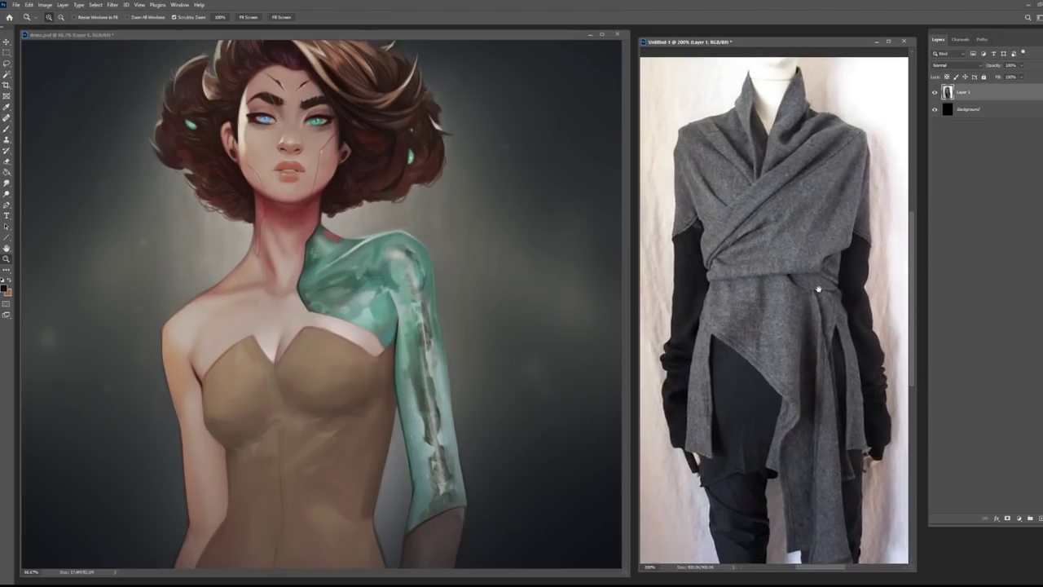
pyautogui.click(10, 129)
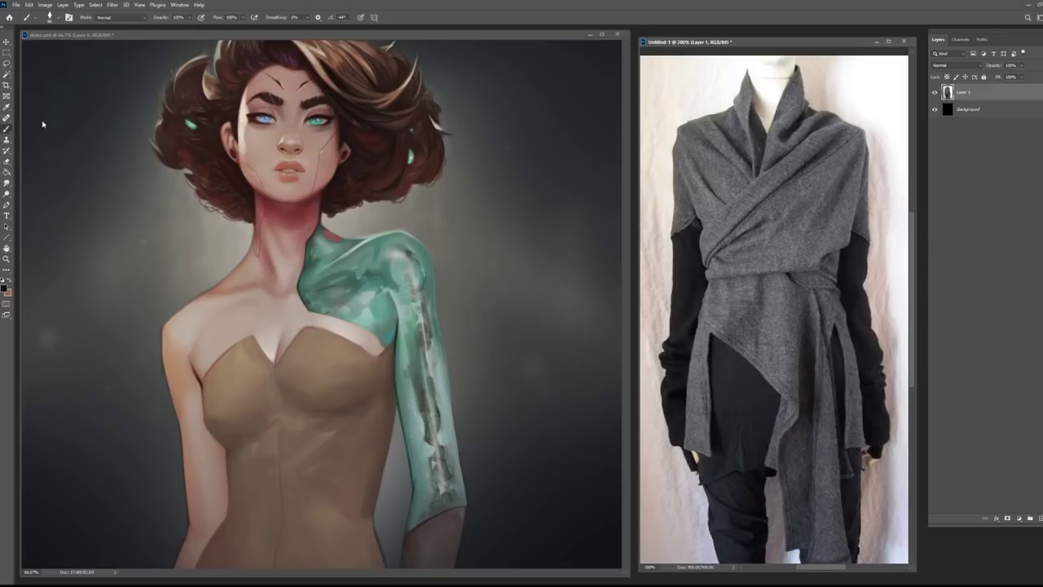
pyautogui.click(373, 170)
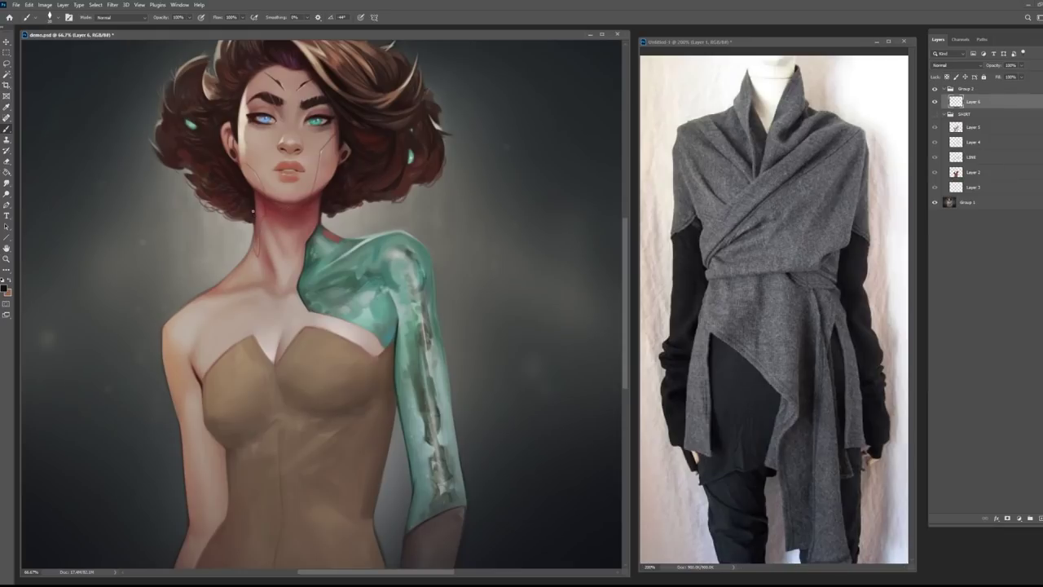
# Sketch the wrap's deep V-shaped collar from both sides of the neck to the cleavage, including its outer fold.
pyautogui.moveTo(259, 209)
pyautogui.mouseDown()
pyautogui.moveTo(254, 266)
pyautogui.moveTo(270, 340)
pyautogui.mouseUp()
pyautogui.moveTo(256, 246); pyautogui.dragTo(269, 363)
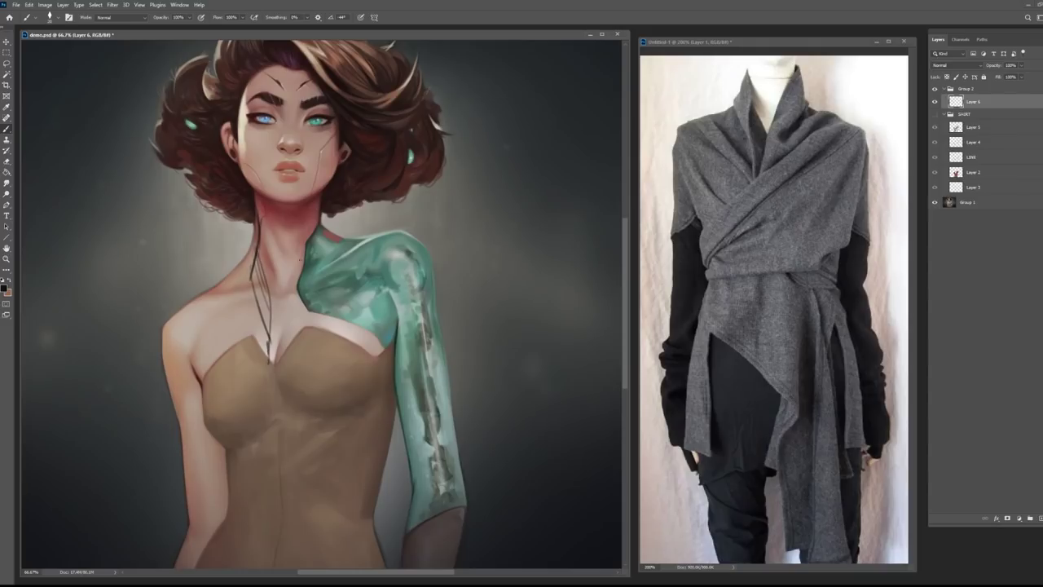
pyautogui.moveTo(316, 210); pyautogui.dragTo(286, 338)
pyautogui.moveTo(288, 300); pyautogui.dragTo(268, 367)
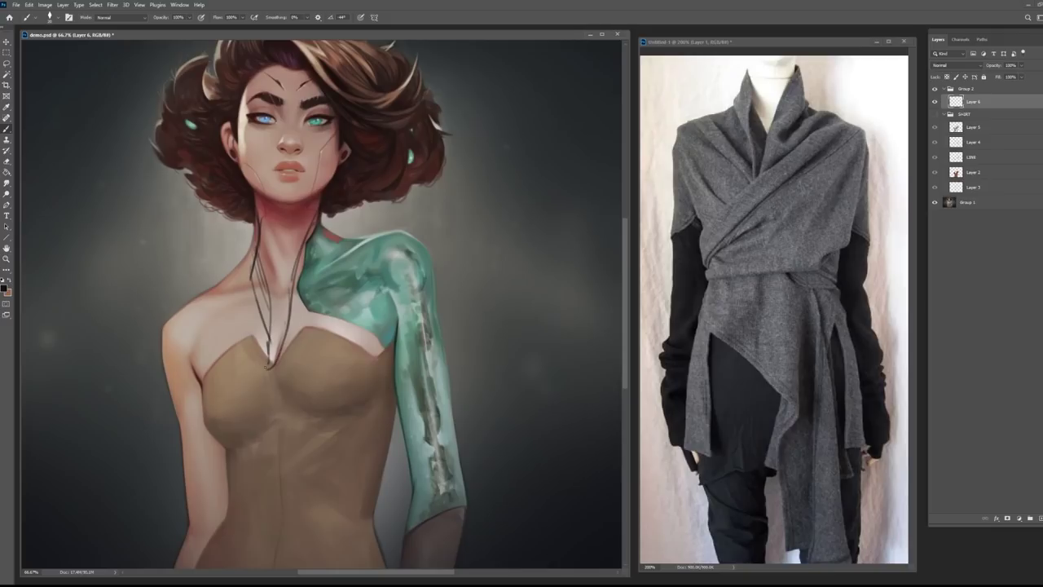
pyautogui.moveTo(257, 259); pyautogui.dragTo(279, 321)
pyautogui.moveTo(252, 223)
pyautogui.mouseDown()
pyautogui.moveTo(234, 276)
pyautogui.moveTo(269, 368)
pyautogui.mouseUp()
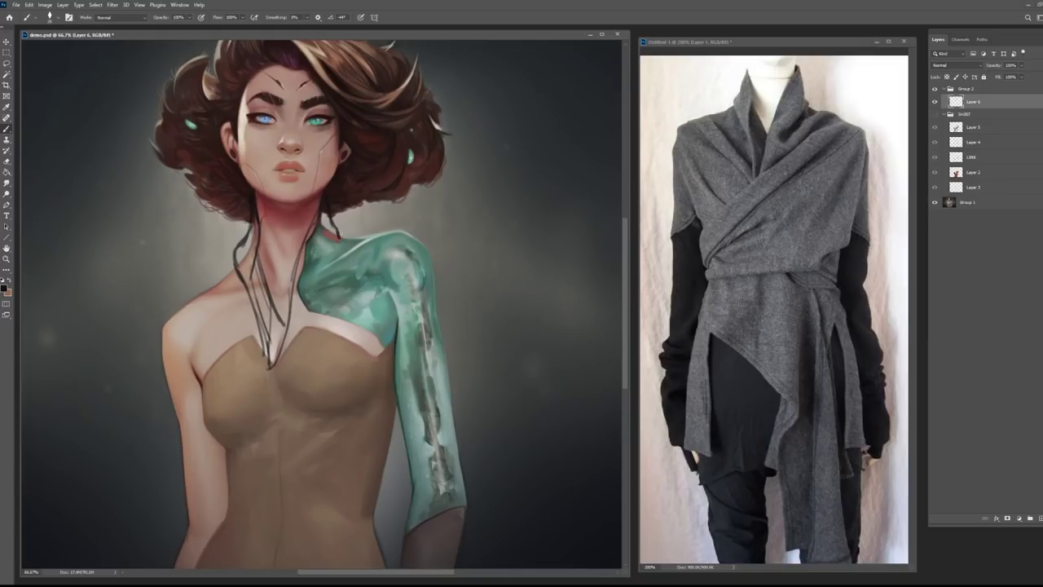
# Sketch the wrap's shoulder outlines on both sides of the neck and the armpit crease on the bare arm's side.
pyautogui.moveTo(328, 243)
pyautogui.mouseDown()
pyautogui.moveTo(312, 269)
pyautogui.moveTo(338, 239)
pyautogui.moveTo(370, 236)
pyautogui.mouseUp()
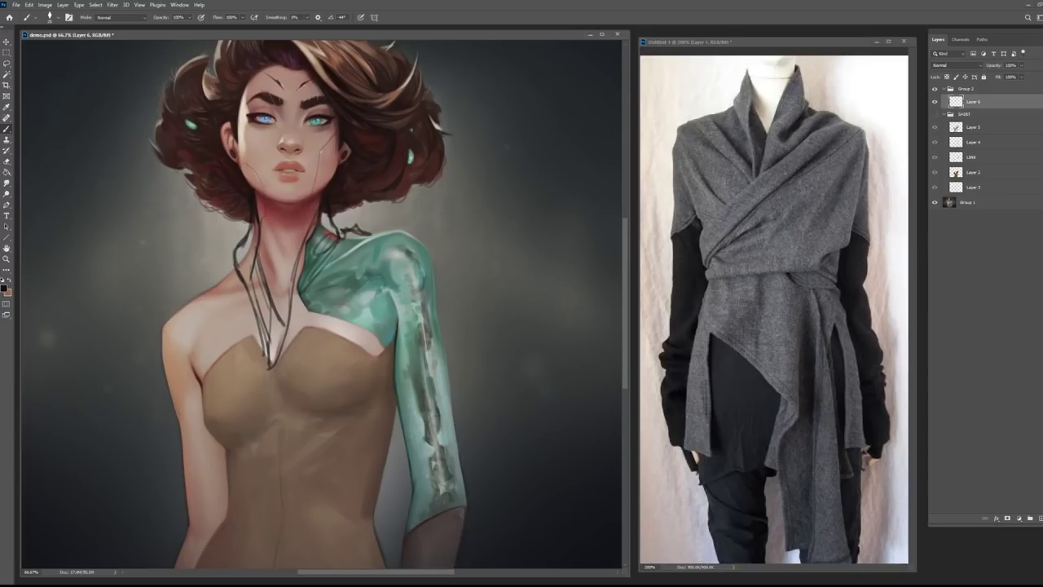
pyautogui.moveTo(232, 266); pyautogui.dragTo(182, 303)
pyautogui.moveTo(179, 342); pyautogui.dragTo(199, 388)
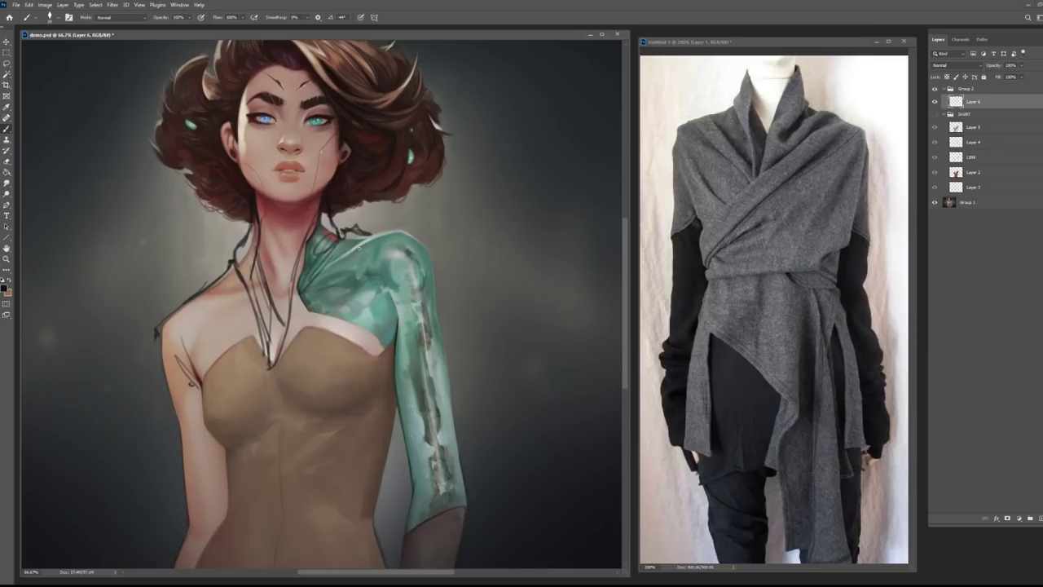
# Sketch the diagonal wrap folds running from the teal shoulder across the chest to the opposite side of the waist.
pyautogui.moveTo(293, 321)
pyautogui.mouseDown()
pyautogui.moveTo(370, 237)
pyautogui.moveTo(301, 318)
pyautogui.mouseUp()
pyautogui.moveTo(355, 255); pyautogui.dragTo(275, 362)
pyautogui.moveTo(314, 302); pyautogui.dragTo(251, 396)
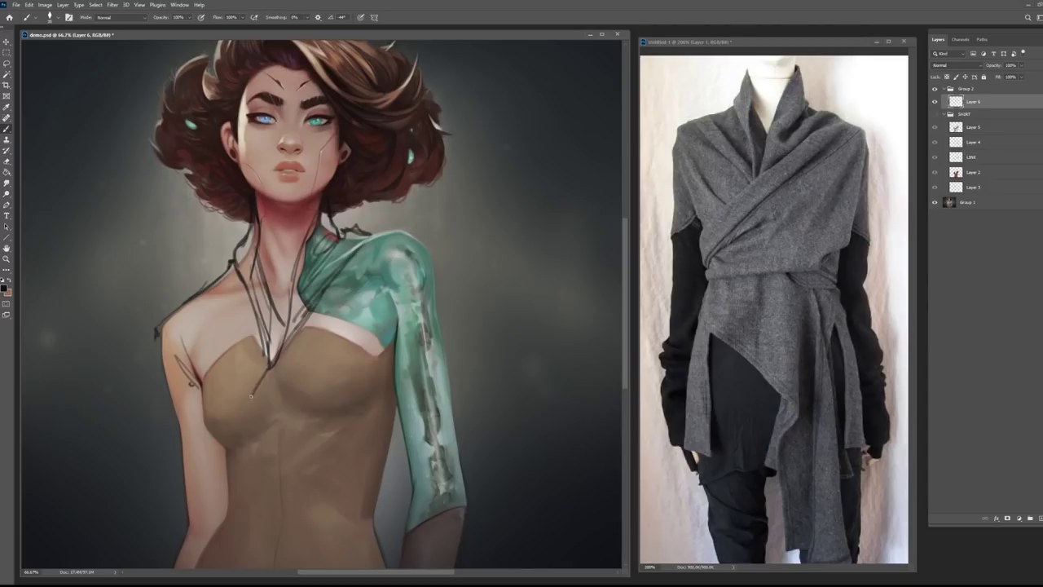
pyautogui.moveTo(279, 353); pyautogui.dragTo(236, 421)
pyautogui.moveTo(218, 465)
pyautogui.mouseDown()
pyautogui.moveTo(217, 444)
pyautogui.moveTo(224, 492)
pyautogui.moveTo(367, 271)
pyautogui.moveTo(254, 456)
pyautogui.moveTo(311, 346)
pyautogui.mouseUp()
pyautogui.moveTo(374, 248)
pyautogui.mouseDown()
pyautogui.moveTo(224, 485)
pyautogui.moveTo(263, 438)
pyautogui.moveTo(312, 341)
pyautogui.mouseUp()
pyautogui.moveTo(246, 467); pyautogui.dragTo(301, 417)
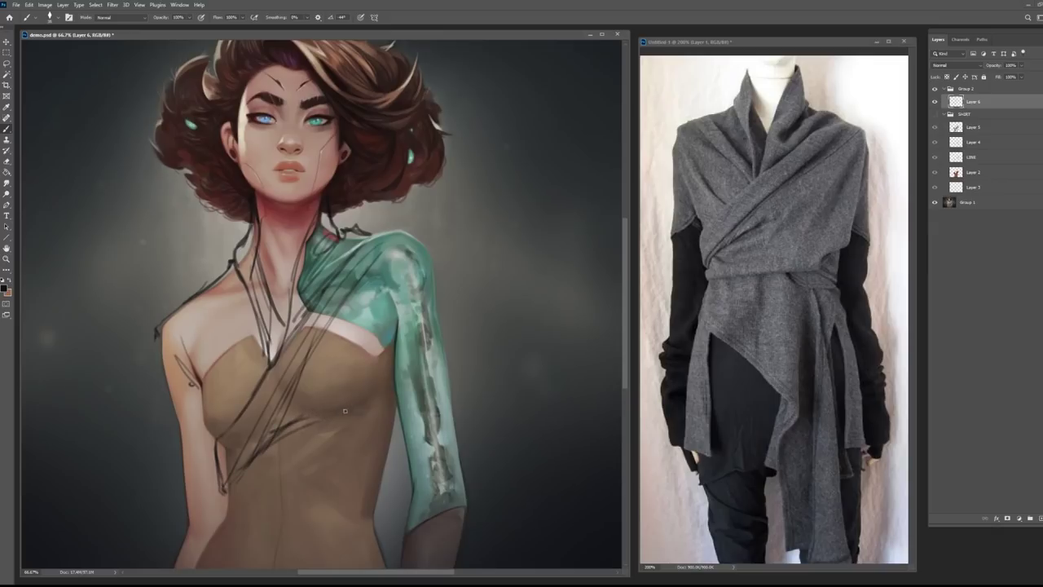
# Sketch the wrap's side edge below the teal armpit, the waistband across the waist and its gathered knot.
pyautogui.moveTo(404, 290); pyautogui.dragTo(400, 269)
pyautogui.moveTo(397, 359)
pyautogui.mouseDown()
pyautogui.moveTo(403, 292)
pyautogui.moveTo(404, 417)
pyautogui.mouseUp()
pyautogui.moveTo(398, 306)
pyautogui.mouseDown()
pyautogui.moveTo(401, 469)
pyautogui.moveTo(396, 427)
pyautogui.moveTo(380, 471)
pyautogui.mouseUp()
pyautogui.moveTo(389, 463)
pyautogui.mouseDown()
pyautogui.moveTo(363, 484)
pyautogui.moveTo(373, 481)
pyautogui.mouseUp()
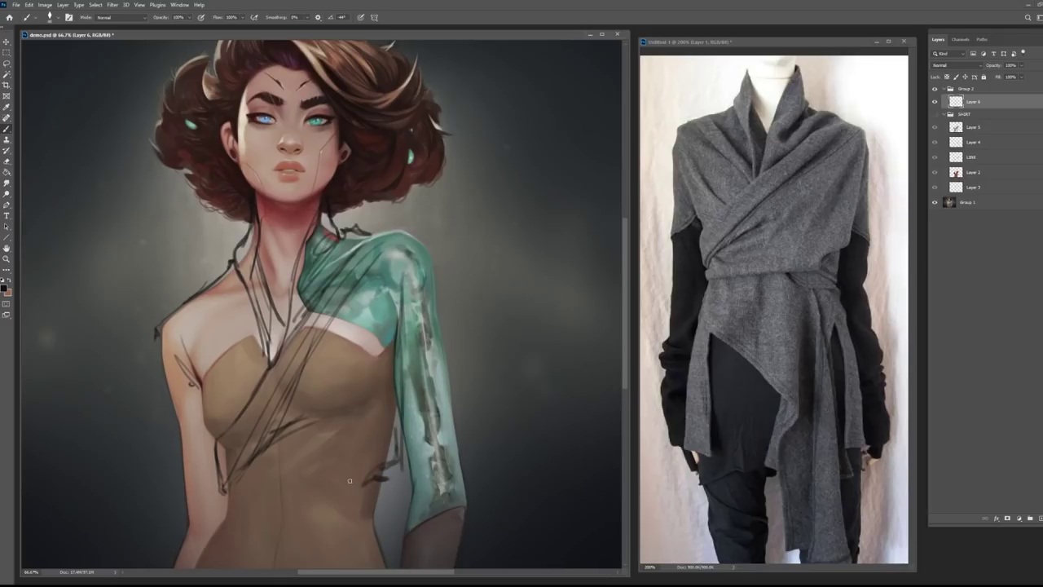
pyautogui.moveTo(232, 491)
pyautogui.mouseDown()
pyautogui.moveTo(348, 480)
pyautogui.moveTo(218, 496)
pyautogui.moveTo(356, 483)
pyautogui.moveTo(235, 491)
pyautogui.moveTo(337, 482)
pyautogui.moveTo(279, 495)
pyautogui.moveTo(388, 500)
pyautogui.moveTo(354, 503)
pyautogui.moveTo(373, 512)
pyautogui.moveTo(383, 468)
pyautogui.moveTo(378, 518)
pyautogui.mouseUp()
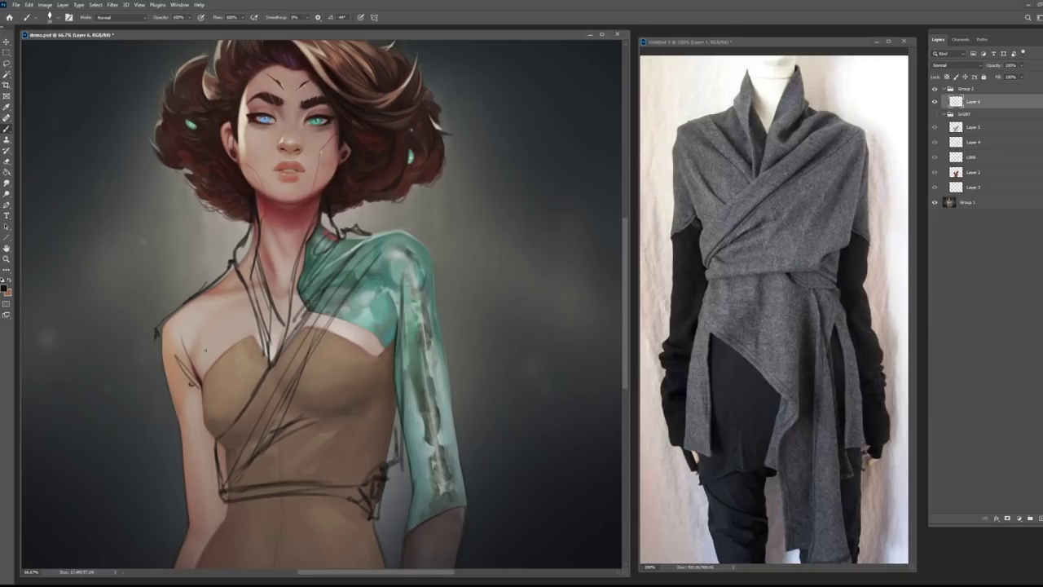
# Sketch folds from the bare arm's shoulder and armpit down to the diagonal overlap, with the garment's outer edge.
pyautogui.moveTo(192, 319); pyautogui.dragTo(243, 394)
pyautogui.moveTo(204, 340); pyautogui.dragTo(247, 396)
pyautogui.moveTo(181, 347); pyautogui.dragTo(215, 438)
pyautogui.moveTo(192, 338)
pyautogui.mouseDown()
pyautogui.moveTo(243, 394)
pyautogui.moveTo(254, 393)
pyautogui.mouseUp()
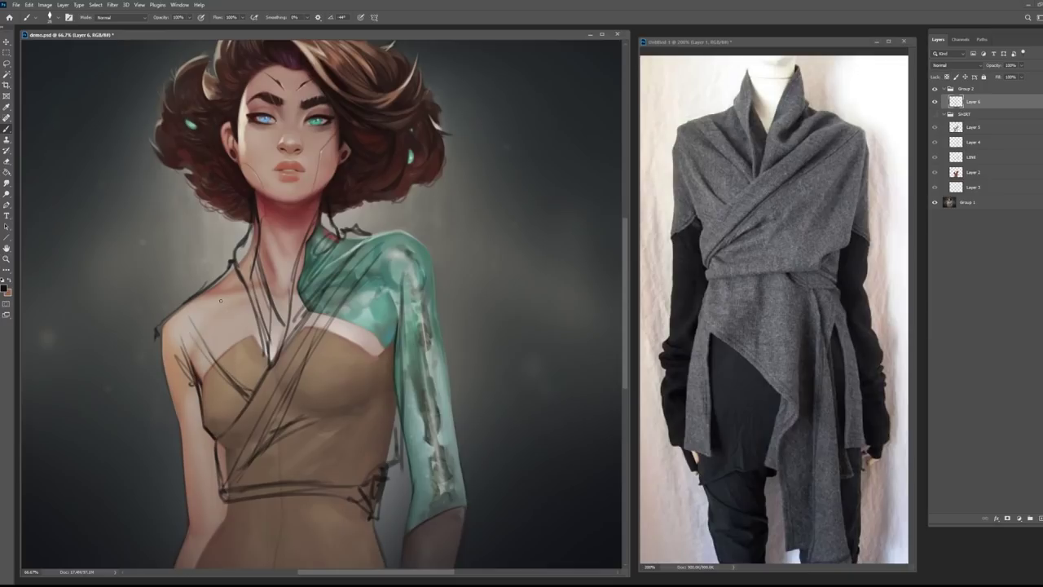
# Sketch folds across the bare shoulder and chest, and outline short sleeve edges with cuffs on both upper arms.
pyautogui.moveTo(213, 290)
pyautogui.mouseDown()
pyautogui.moveTo(264, 350)
pyautogui.moveTo(259, 334)
pyautogui.mouseUp()
pyautogui.moveTo(199, 304)
pyautogui.mouseDown()
pyautogui.moveTo(267, 373)
pyautogui.moveTo(326, 346)
pyautogui.moveTo(411, 249)
pyautogui.mouseUp()
pyautogui.moveTo(358, 229)
pyautogui.mouseDown()
pyautogui.moveTo(413, 233)
pyautogui.moveTo(434, 302)
pyautogui.mouseUp()
pyautogui.moveTo(428, 251); pyautogui.dragTo(446, 372)
pyautogui.moveTo(401, 321); pyautogui.dragTo(448, 375)
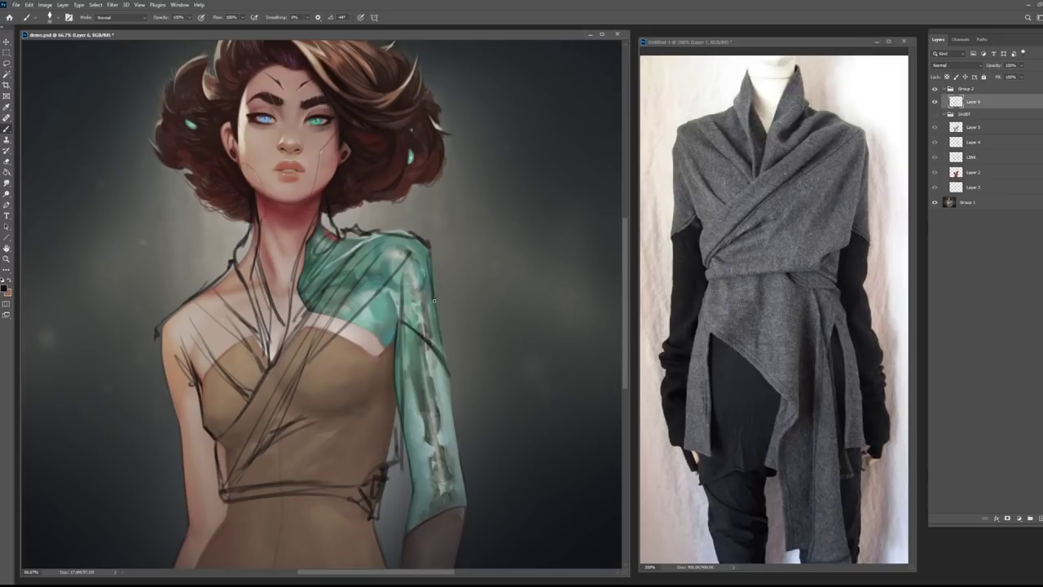
pyautogui.moveTo(434, 278); pyautogui.dragTo(455, 374)
pyautogui.moveTo(440, 334); pyautogui.dragTo(455, 376)
pyautogui.moveTo(158, 352)
pyautogui.mouseDown()
pyautogui.moveTo(177, 443)
pyautogui.moveTo(199, 410)
pyautogui.mouseUp()
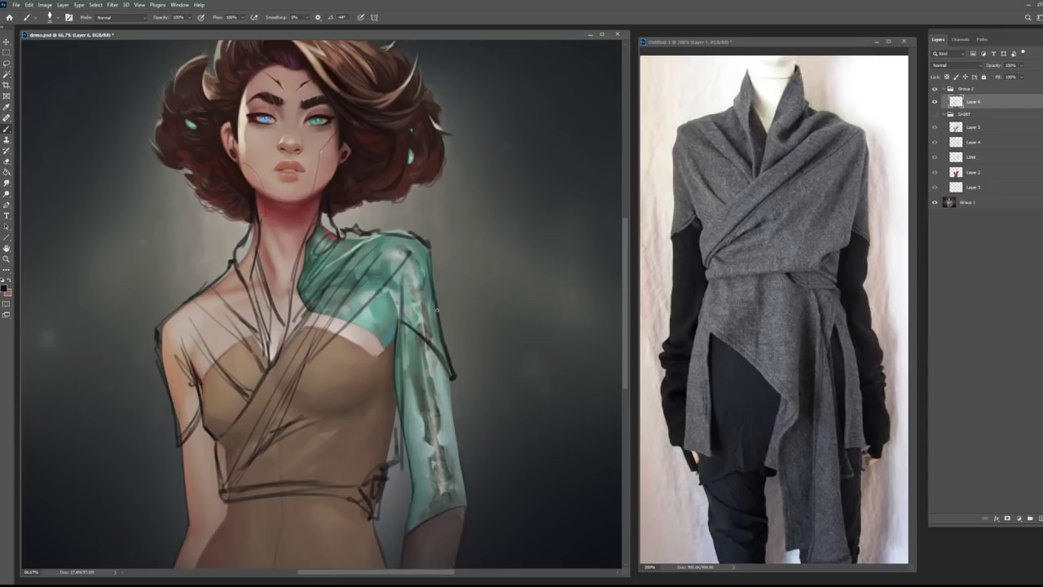
pyautogui.moveTo(425, 334); pyautogui.dragTo(443, 352)
# Sketch the wrap's lower part beneath the waistband: the flap under the knot, the hip edge and the diagonal hem.
pyautogui.moveTo(316, 493); pyautogui.dragTo(379, 546)
pyautogui.moveTo(372, 508); pyautogui.dragTo(377, 540)
pyautogui.moveTo(434, 469); pyautogui.dragTo(445, 357)
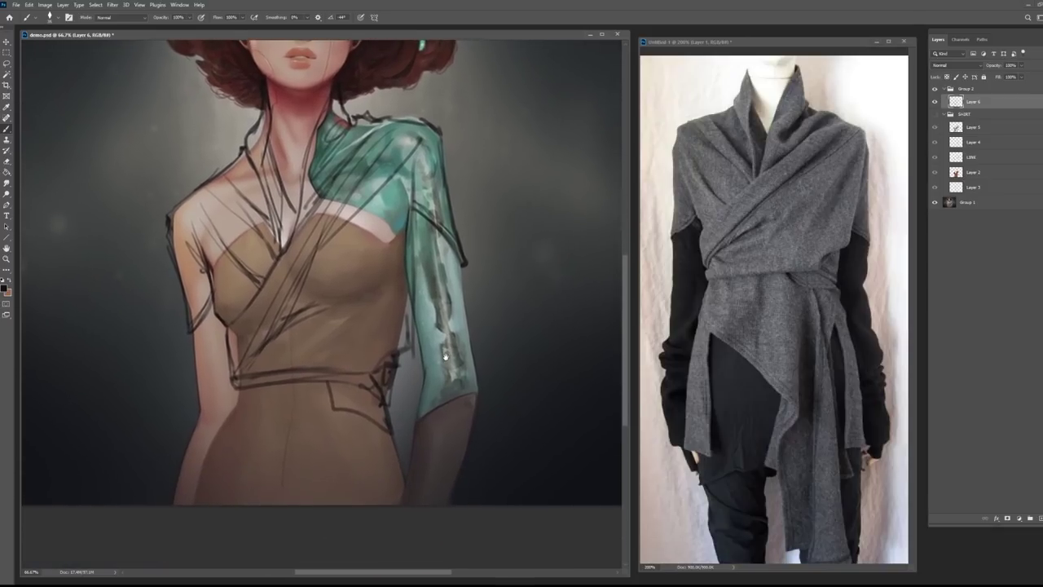
pyautogui.moveTo(236, 400)
pyautogui.mouseDown()
pyautogui.moveTo(205, 450)
pyautogui.moveTo(255, 504)
pyautogui.mouseUp()
pyautogui.moveTo(202, 451); pyautogui.dragTo(250, 505)
pyautogui.moveTo(207, 445)
pyautogui.mouseDown()
pyautogui.moveTo(275, 503)
pyautogui.moveTo(294, 504)
pyautogui.mouseUp()
pyautogui.moveTo(363, 414)
pyautogui.mouseDown()
pyautogui.moveTo(379, 510)
pyautogui.moveTo(372, 428)
pyautogui.moveTo(386, 504)
pyautogui.mouseUp()
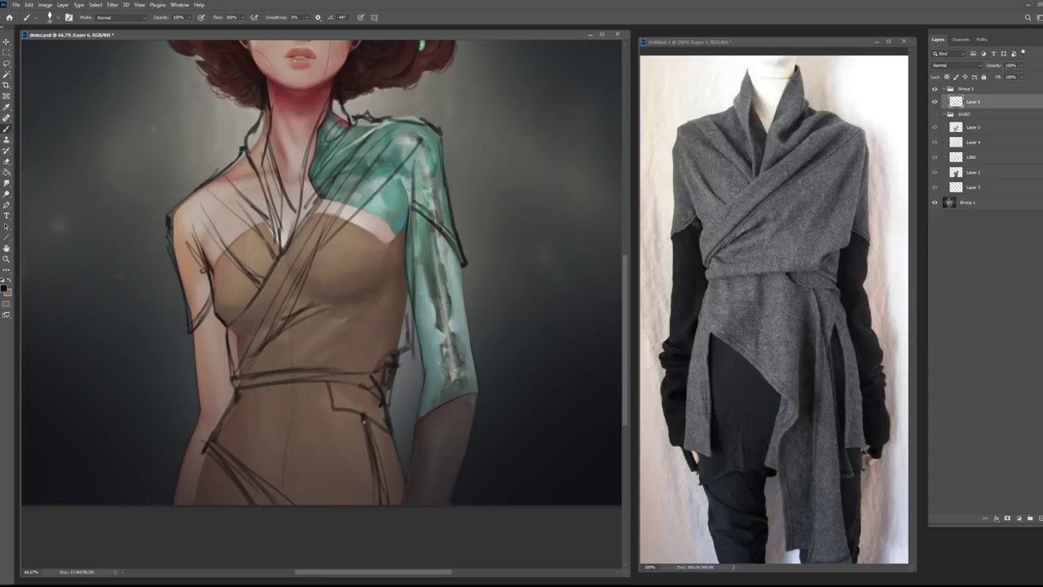
# Sketch the hanging tail's edges below the knot and add vertical folds beneath the waistband.
pyautogui.moveTo(382, 430); pyautogui.dragTo(393, 501)
pyautogui.moveTo(390, 453)
pyautogui.mouseDown()
pyautogui.moveTo(397, 505)
pyautogui.moveTo(401, 468)
pyautogui.mouseUp()
pyautogui.moveTo(397, 455); pyautogui.dragTo(407, 474)
pyautogui.moveTo(288, 386)
pyautogui.mouseDown()
pyautogui.moveTo(287, 505)
pyautogui.moveTo(306, 388)
pyautogui.moveTo(292, 381)
pyautogui.moveTo(300, 436)
pyautogui.moveTo(306, 383)
pyautogui.moveTo(313, 470)
pyautogui.moveTo(343, 419)
pyautogui.moveTo(353, 426)
pyautogui.moveTo(345, 435)
pyautogui.moveTo(351, 484)
pyautogui.mouseUp()
pyautogui.moveTo(352, 446); pyautogui.dragTo(360, 505)
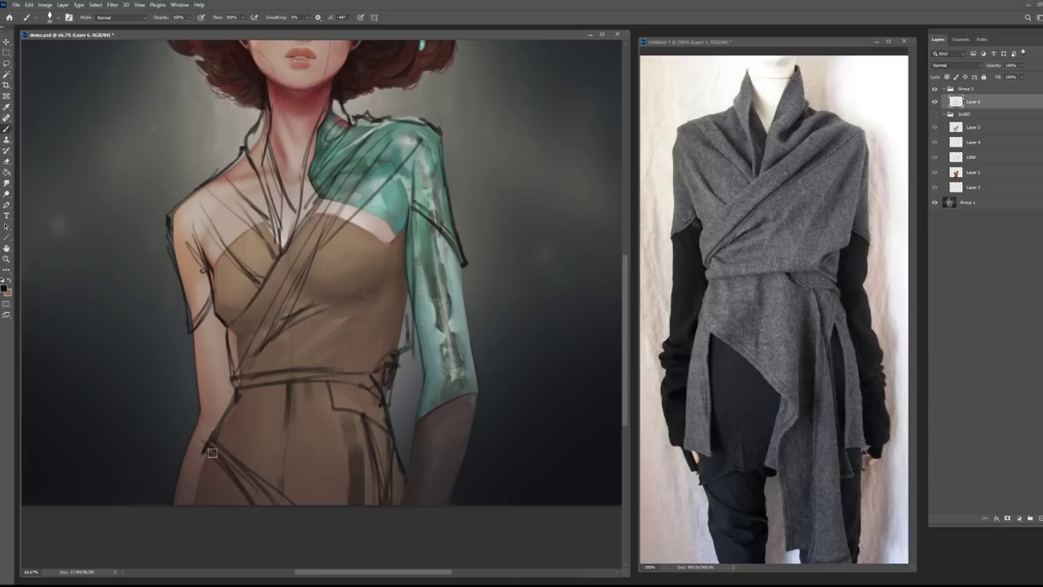
# Outline the long undersleeve on the bare arm down past the elbow, with creases at the elbow.
pyautogui.moveTo(204, 454); pyautogui.dragTo(192, 504)
pyautogui.moveTo(191, 340)
pyautogui.mouseDown()
pyautogui.moveTo(197, 409)
pyautogui.moveTo(226, 404)
pyautogui.mouseUp()
pyautogui.moveTo(185, 446); pyautogui.dragTo(176, 482)
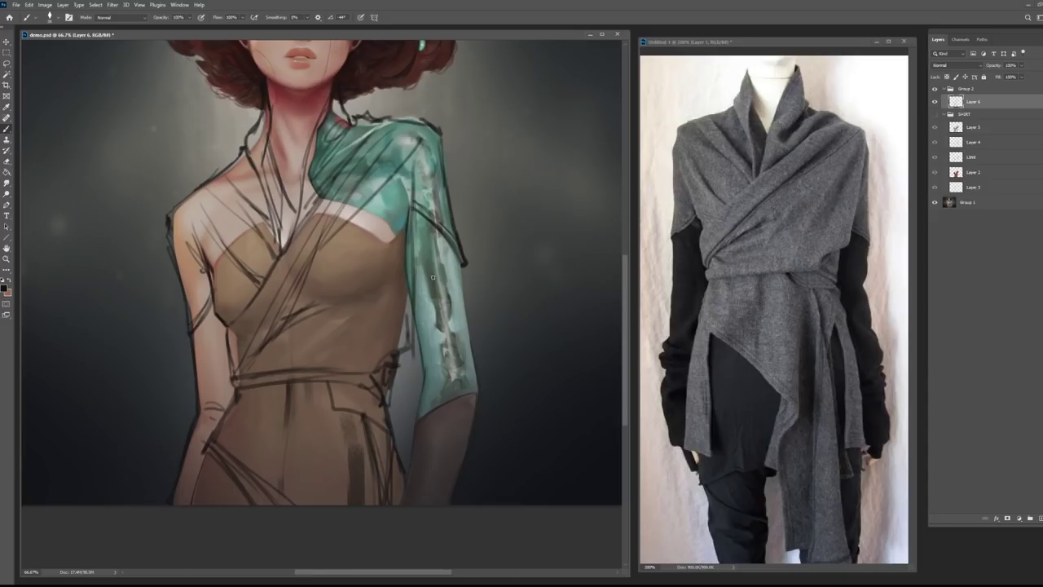
# Sketch the side edge and long folds below the teal armpit, a few waist creases and the inner neckline.
pyautogui.moveTo(411, 205); pyautogui.dragTo(409, 347)
pyautogui.moveTo(404, 189)
pyautogui.mouseDown()
pyautogui.moveTo(351, 340)
pyautogui.moveTo(389, 208)
pyautogui.mouseUp()
pyautogui.moveTo(393, 199); pyautogui.dragTo(336, 324)
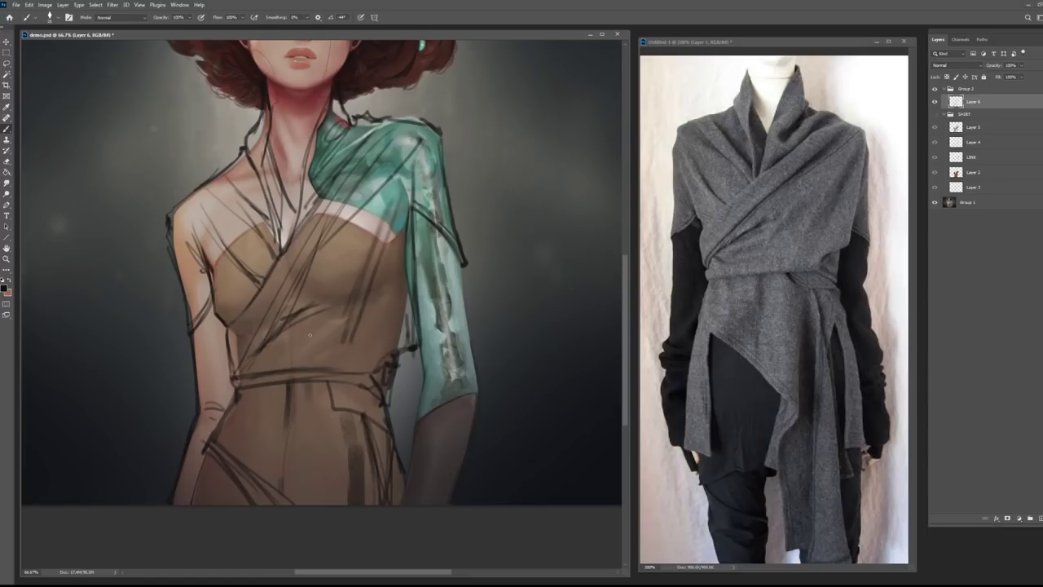
pyautogui.moveTo(276, 341); pyautogui.dragTo(319, 333)
pyautogui.moveTo(370, 287); pyautogui.dragTo(359, 356)
pyautogui.scroll(2, 287, 229)
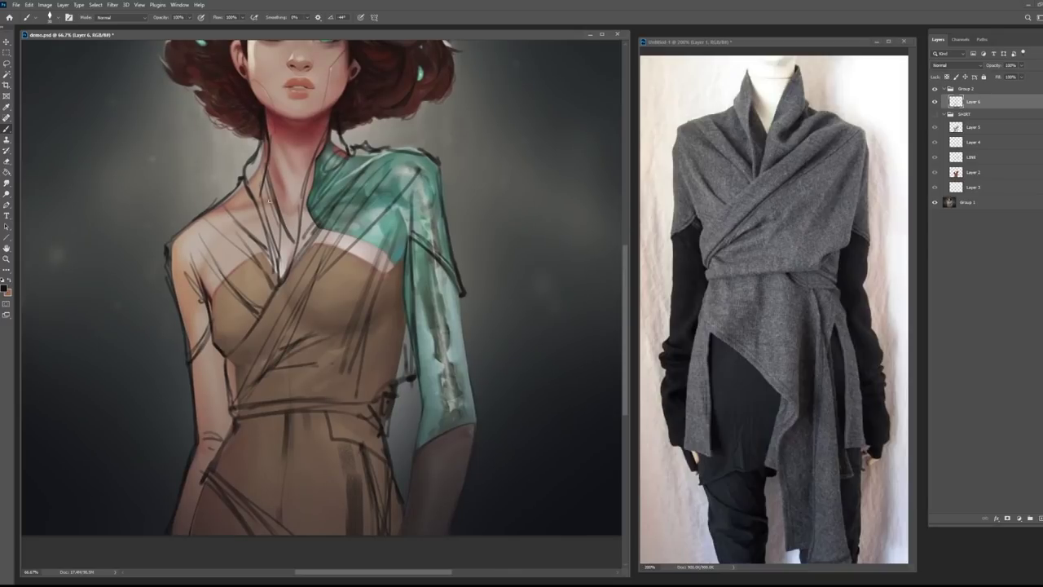
pyautogui.moveTo(280, 210); pyautogui.dragTo(298, 232)
pyautogui.scroll(2, 355, 162)
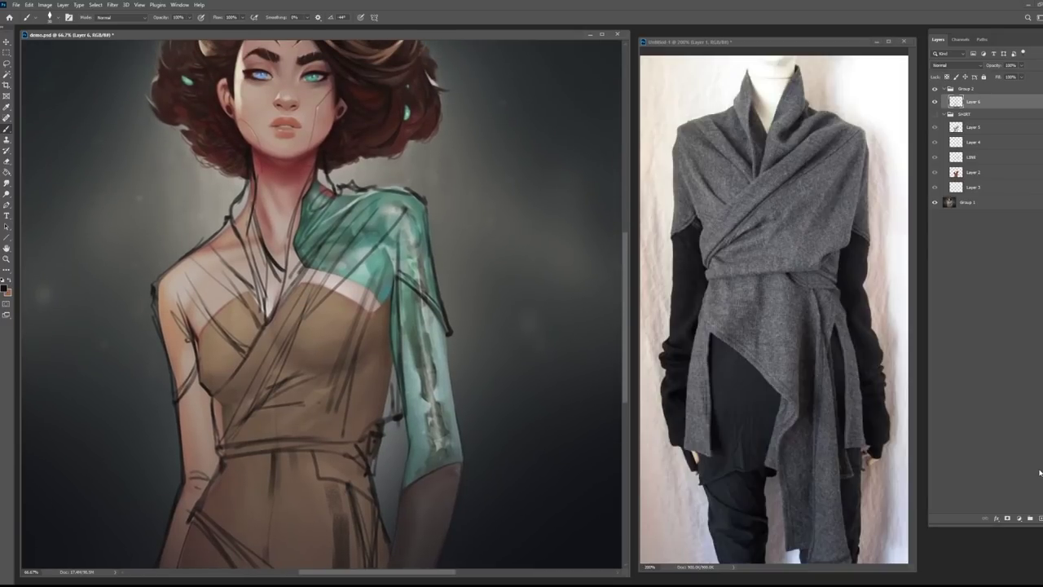
# Add a new layer beneath the wrap sketch layer and choose the DG_PureSolid brush.
pyautogui.click(1040, 518)
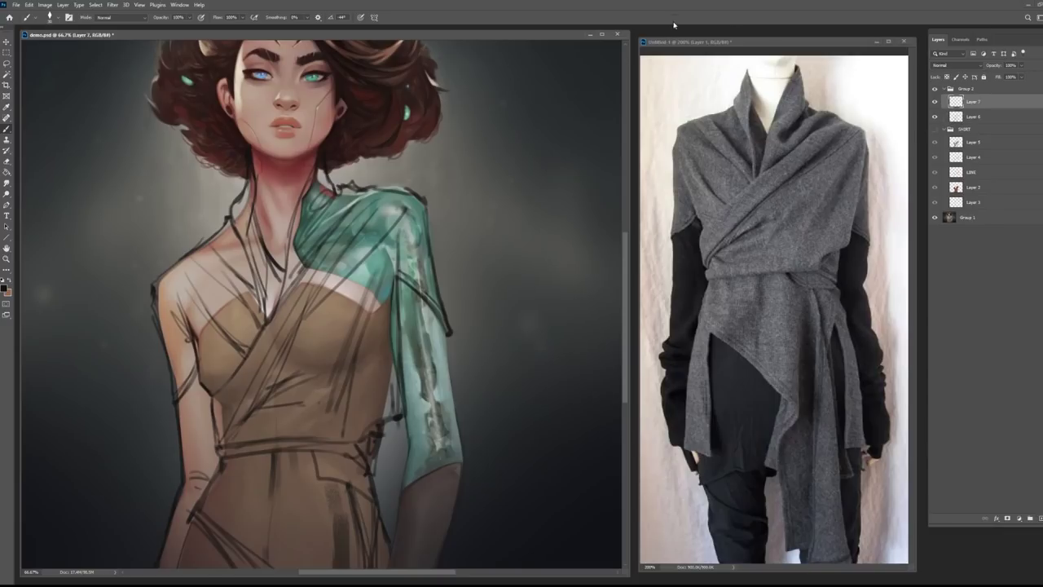
pyautogui.moveTo(960, 99); pyautogui.dragTo(969, 125)
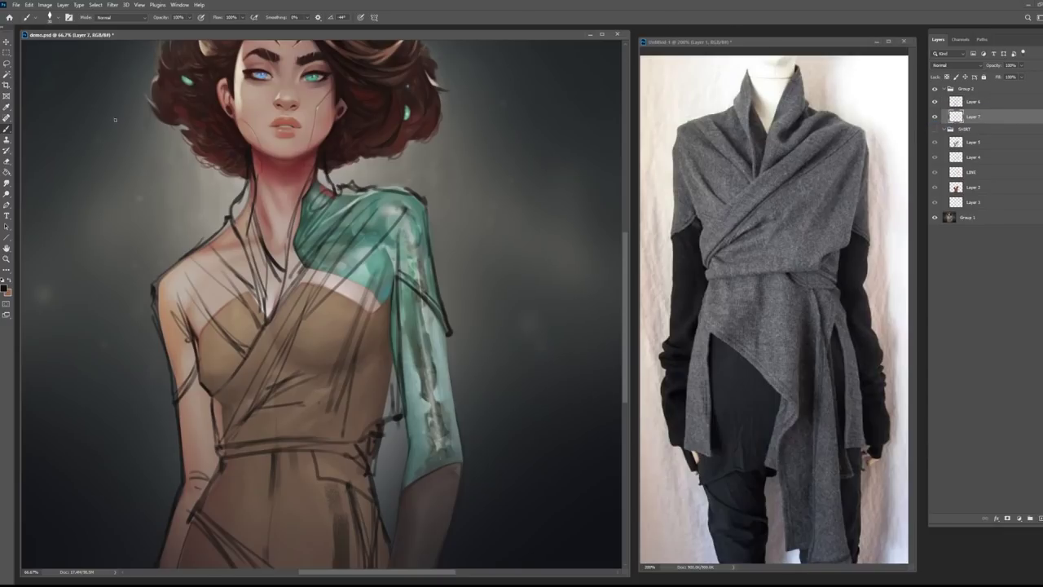
pyautogui.click(56, 17)
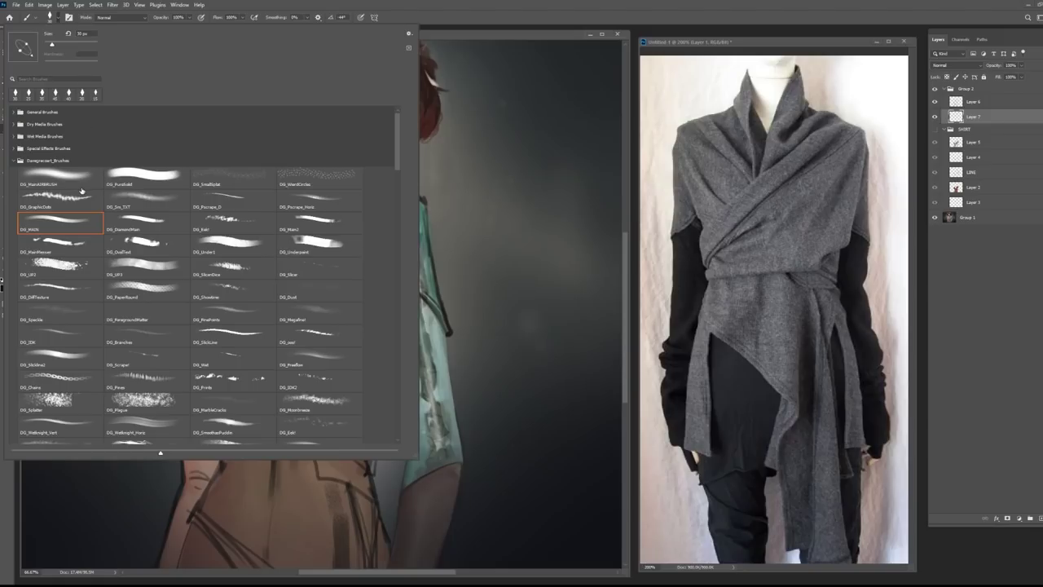
pyautogui.doubleClick(126, 175)
# Set the foreground colour to the dark blue-grey #393c40.
pyautogui.click(5, 289)
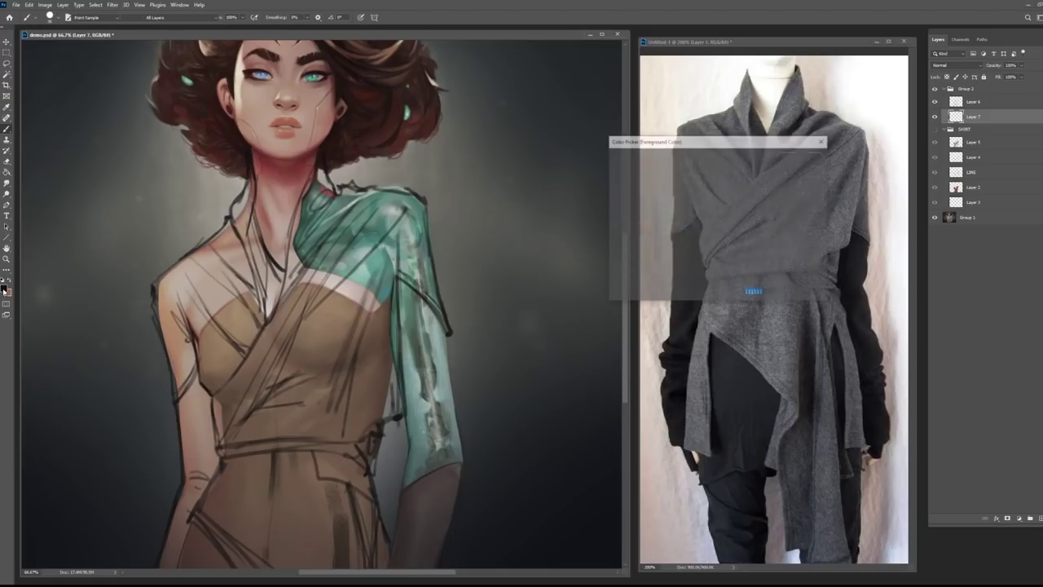
pyautogui.moveTo(730, 236); pyautogui.dragTo(730, 205)
pyautogui.click(633, 234)
pyautogui.moveTo(626, 237); pyautogui.dragTo(622, 240)
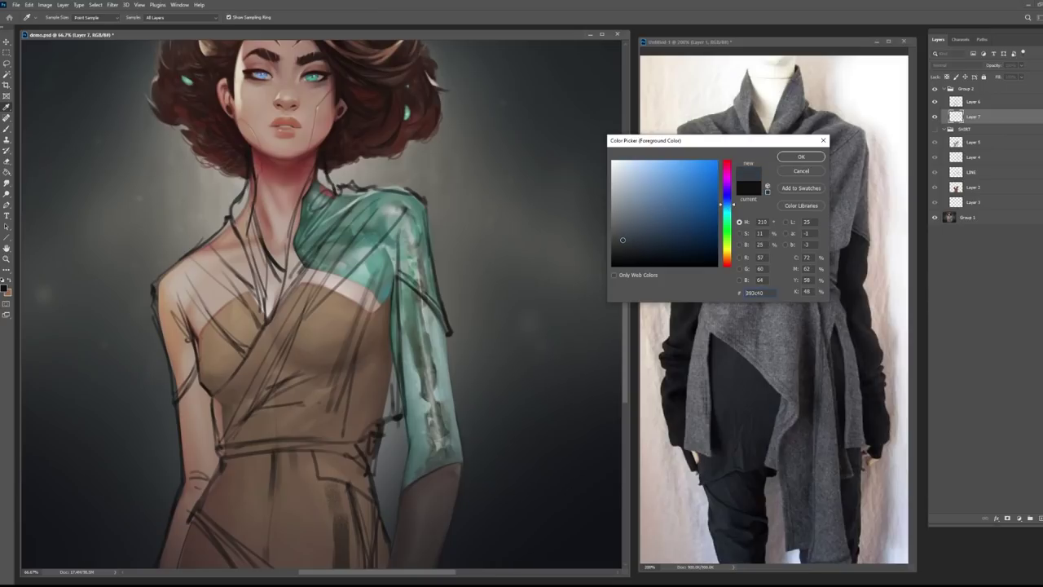
pyautogui.click(801, 156)
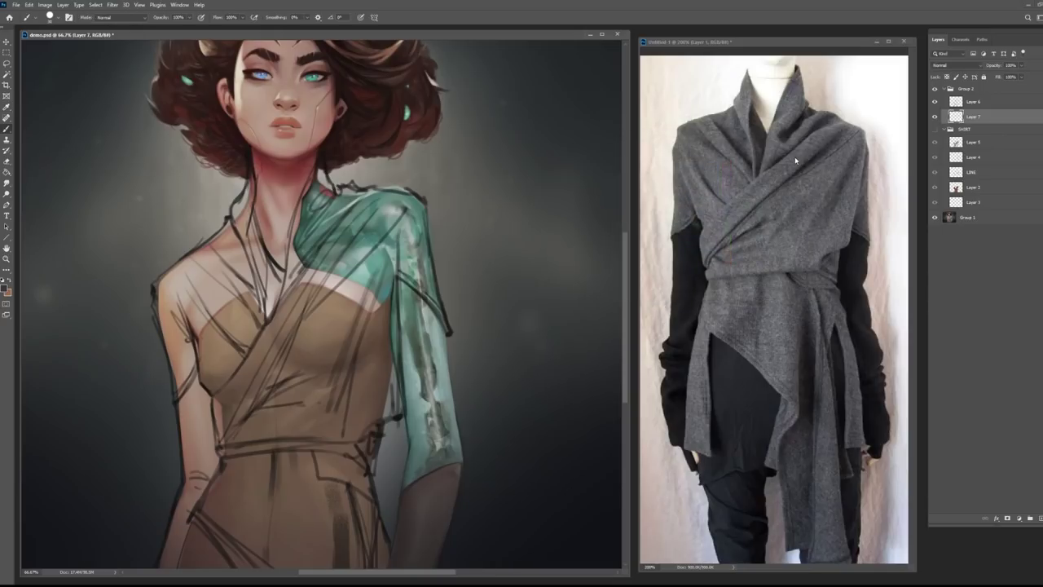
# Fill the whole wrap silhouette with flat dark grey, from the collar and short sleeves down over the waist and hips.
pyautogui.press('[')
pyautogui.press('[')
pyautogui.press('[')
pyautogui.press('[')
pyautogui.moveTo(251, 173)
pyautogui.mouseDown()
pyautogui.moveTo(237, 220)
pyautogui.moveTo(251, 251)
pyautogui.moveTo(253, 197)
pyautogui.moveTo(256, 243)
pyautogui.moveTo(282, 283)
pyautogui.moveTo(264, 261)
pyautogui.moveTo(277, 326)
pyautogui.moveTo(290, 286)
pyautogui.mouseUp()
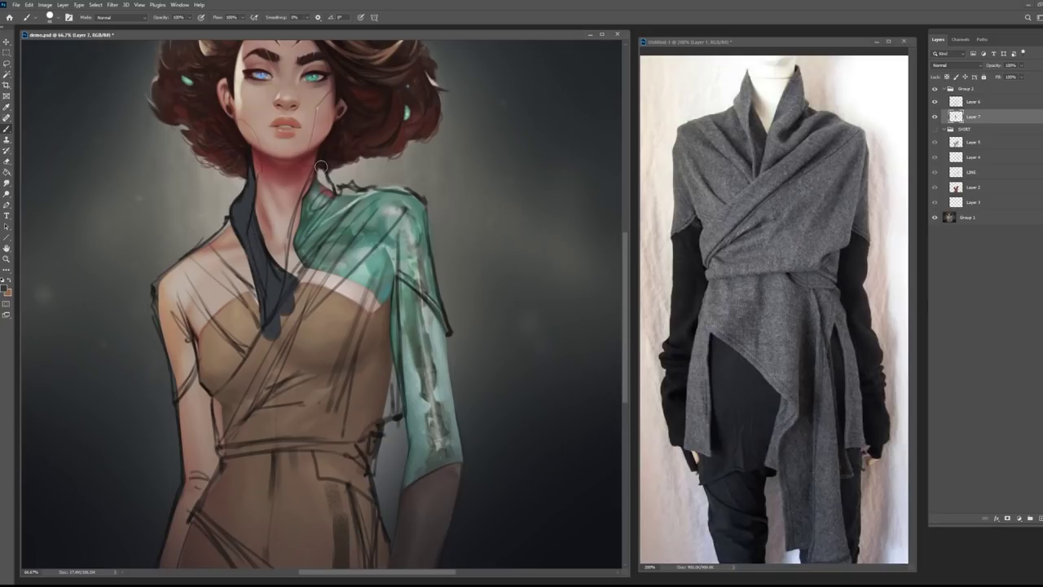
pyautogui.moveTo(319, 167)
pyautogui.mouseDown()
pyautogui.moveTo(297, 248)
pyautogui.moveTo(314, 188)
pyautogui.moveTo(329, 194)
pyautogui.moveTo(305, 253)
pyautogui.moveTo(338, 200)
pyautogui.moveTo(356, 194)
pyautogui.mouseUp()
pyautogui.moveTo(243, 218)
pyautogui.mouseDown()
pyautogui.moveTo(155, 289)
pyautogui.moveTo(178, 398)
pyautogui.moveTo(197, 355)
pyautogui.mouseUp()
pyautogui.moveTo(187, 295)
pyautogui.mouseDown()
pyautogui.moveTo(186, 381)
pyautogui.moveTo(184, 281)
pyautogui.moveTo(181, 315)
pyautogui.moveTo(255, 293)
pyautogui.moveTo(196, 334)
pyautogui.moveTo(220, 415)
pyautogui.moveTo(225, 347)
pyautogui.moveTo(236, 383)
pyautogui.moveTo(257, 371)
pyautogui.moveTo(351, 201)
pyautogui.moveTo(400, 195)
pyautogui.moveTo(345, 242)
pyautogui.moveTo(383, 260)
pyautogui.moveTo(379, 333)
pyautogui.moveTo(407, 269)
pyautogui.moveTo(415, 277)
pyautogui.moveTo(391, 236)
pyautogui.moveTo(416, 207)
pyautogui.moveTo(411, 196)
pyautogui.moveTo(430, 294)
pyautogui.mouseUp()
pyautogui.moveTo(400, 260)
pyautogui.mouseDown()
pyautogui.moveTo(419, 241)
pyautogui.moveTo(438, 314)
pyautogui.moveTo(387, 328)
pyautogui.moveTo(391, 356)
pyautogui.moveTo(363, 425)
pyautogui.mouseUp()
pyautogui.moveTo(261, 350)
pyautogui.mouseDown()
pyautogui.moveTo(340, 466)
pyautogui.moveTo(245, 489)
pyautogui.moveTo(213, 539)
pyautogui.moveTo(216, 558)
pyautogui.moveTo(304, 562)
pyautogui.moveTo(350, 540)
pyautogui.moveTo(364, 552)
pyautogui.moveTo(373, 484)
pyautogui.moveTo(361, 466)
pyautogui.mouseUp()
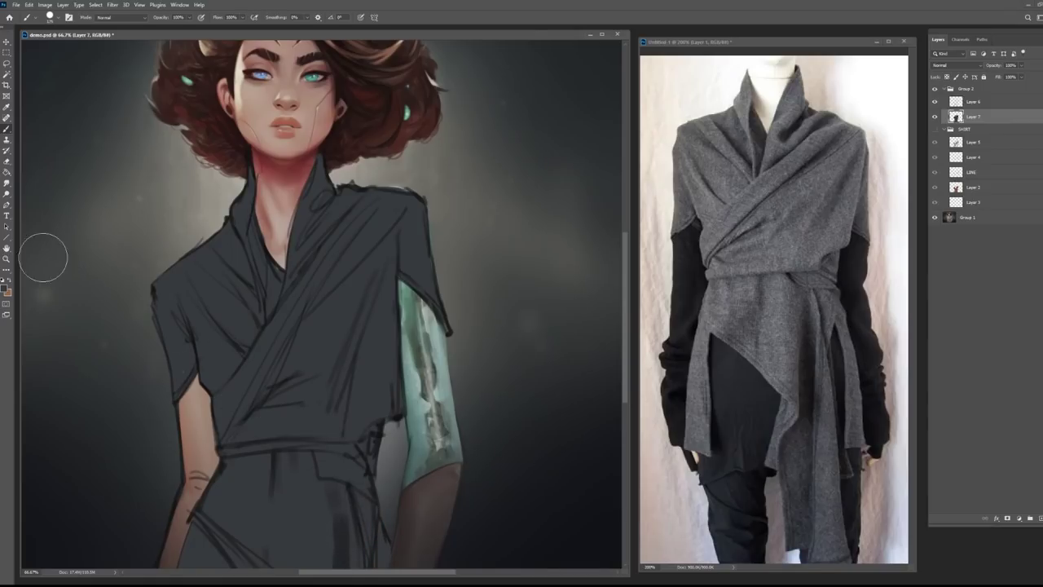
# Pick a darker blue-grey and paint the long undersleeve over the bare arm.
pyautogui.click(6, 288)
pyautogui.click(632, 247)
pyautogui.click(801, 157)
pyautogui.moveTo(184, 399)
pyautogui.mouseDown()
pyautogui.moveTo(190, 472)
pyautogui.moveTo(196, 378)
pyautogui.moveTo(208, 390)
pyautogui.moveTo(196, 425)
pyautogui.moveTo(203, 394)
pyautogui.moveTo(205, 448)
pyautogui.moveTo(189, 440)
pyautogui.moveTo(210, 438)
pyautogui.moveTo(167, 571)
pyautogui.moveTo(205, 473)
pyautogui.mouseUp()
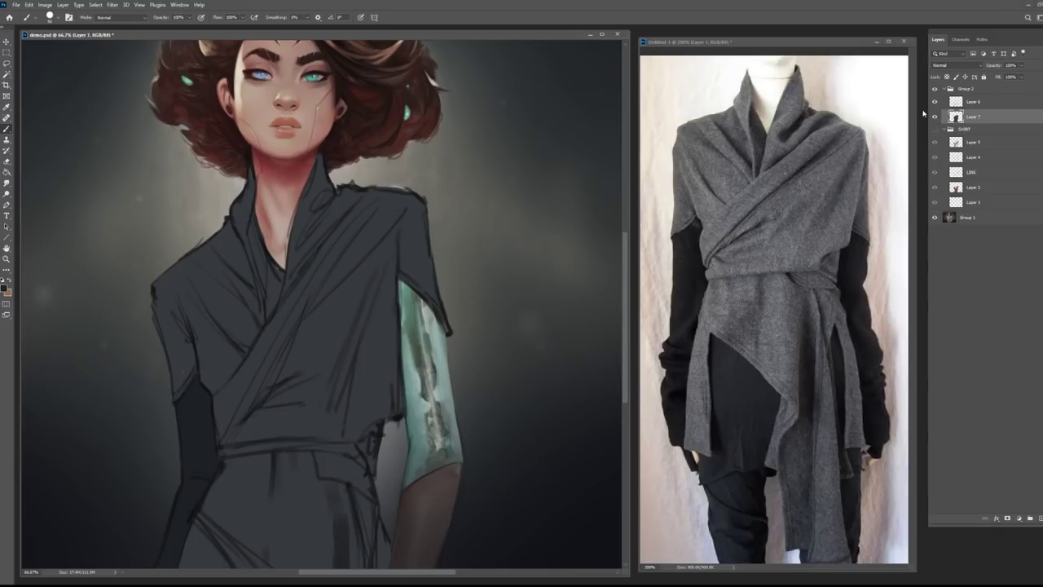
# Erase the grey fill and the sketched side lines along the torso's edge beneath the teal armpit.
pyautogui.click(8, 161)
pyautogui.moveTo(396, 296)
pyautogui.mouseDown()
pyautogui.moveTo(396, 282)
pyautogui.moveTo(397, 399)
pyautogui.moveTo(393, 326)
pyautogui.moveTo(385, 382)
pyautogui.moveTo(392, 265)
pyautogui.mouseUp()
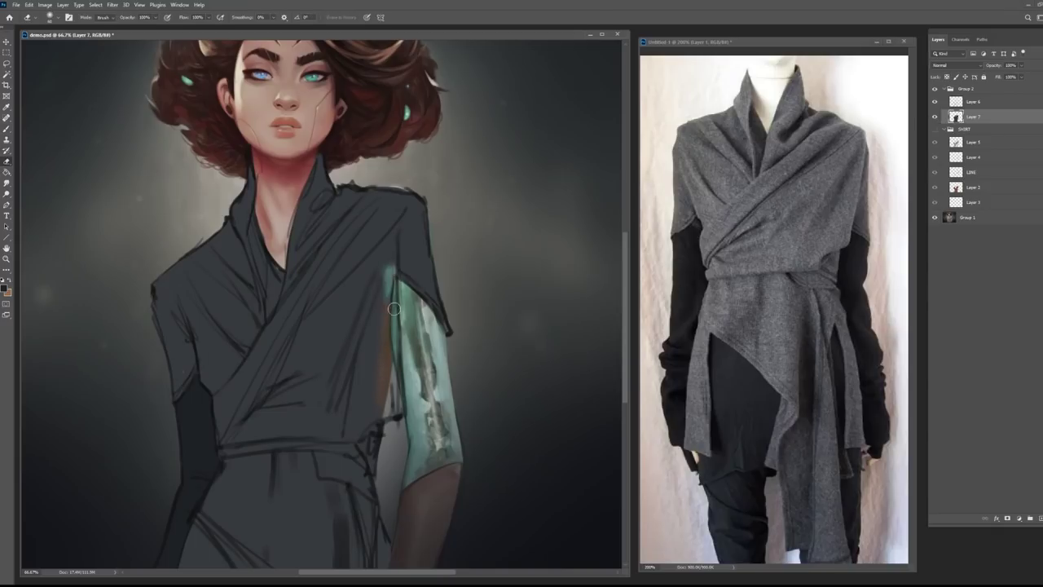
pyautogui.moveTo(396, 326); pyautogui.dragTo(390, 390)
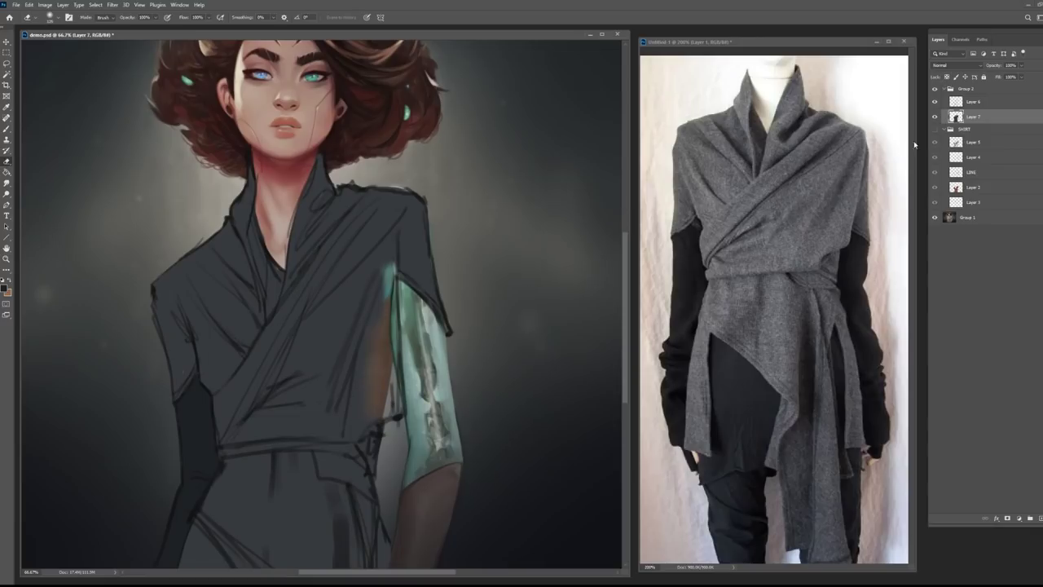
pyautogui.click(965, 101)
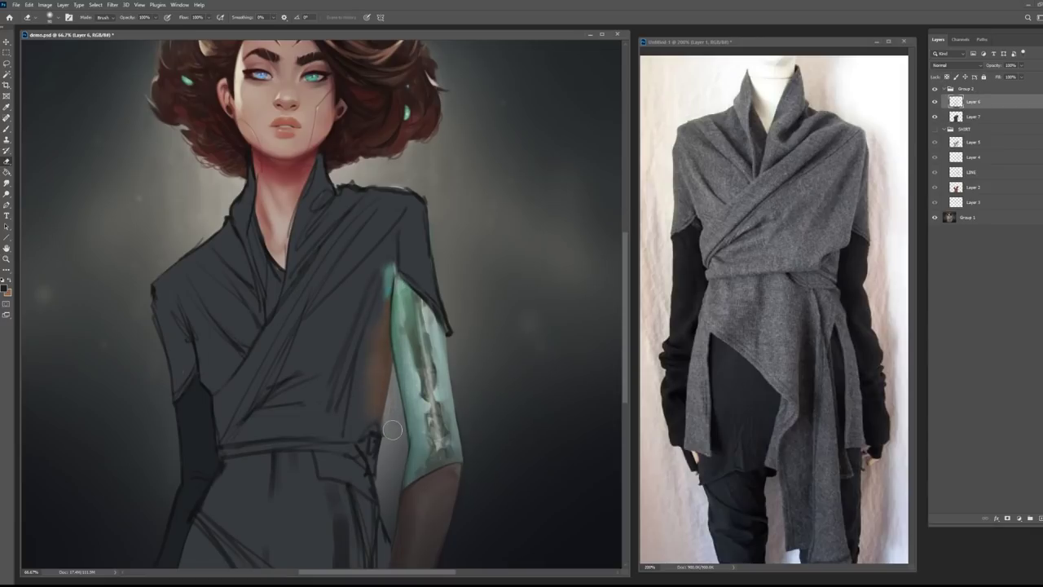
# Redraw the wrap's side edge from the teal armpit to the waist and refill the erased area on Layer 7.
pyautogui.press('b')
pyautogui.keyDown('alt'); pyautogui.click(400, 261); pyautogui.keyUp('alt')
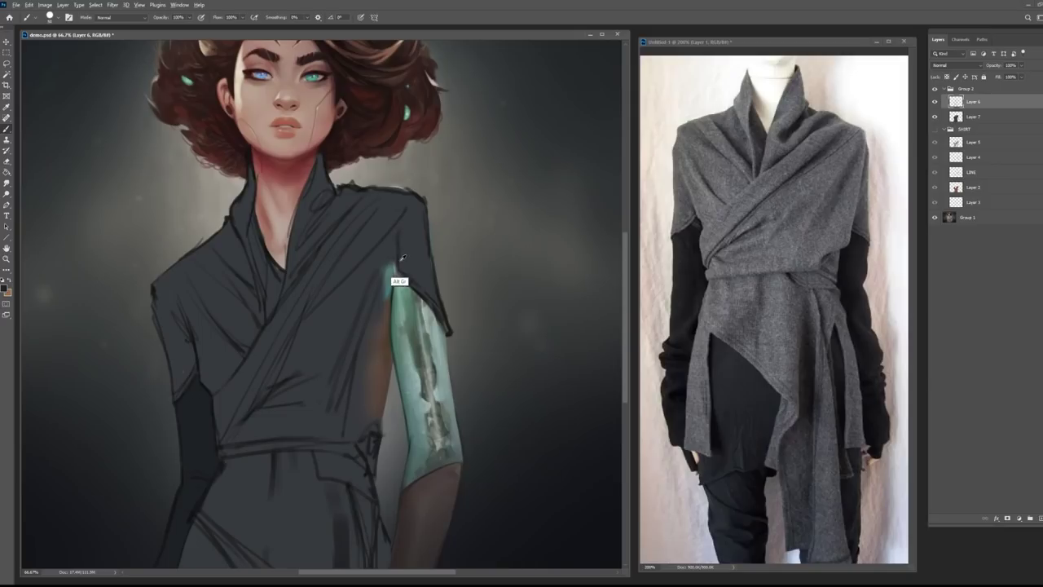
pyautogui.press('[')
pyautogui.press('[')
pyautogui.press('[')
pyautogui.press('[')
pyautogui.press('[')
pyautogui.moveTo(403, 236); pyautogui.dragTo(391, 331)
pyautogui.press('[')
pyautogui.moveTo(401, 281); pyautogui.dragTo(385, 362)
pyautogui.moveTo(391, 368); pyautogui.dragTo(380, 431)
pyautogui.press(']')
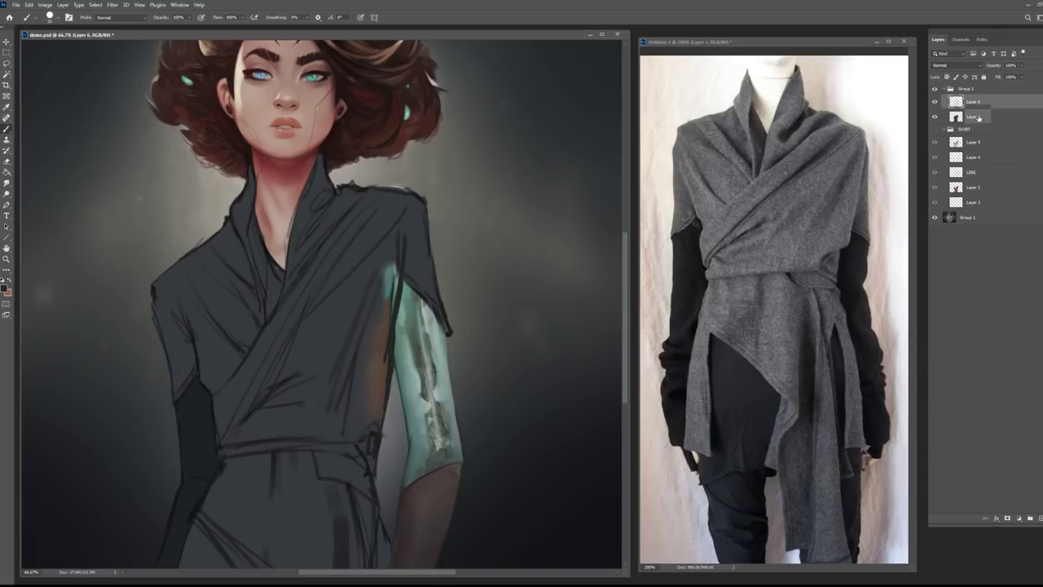
pyautogui.hotkey('alt', '[')
pyautogui.moveTo(389, 262); pyautogui.dragTo(371, 425)
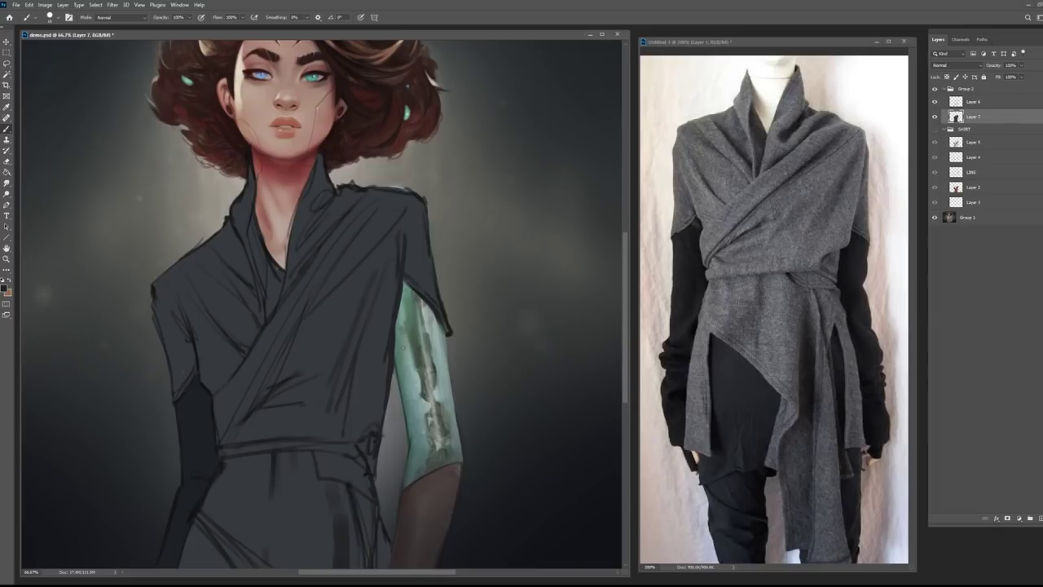
pyautogui.moveTo(398, 364); pyautogui.dragTo(434, 318)
pyautogui.moveTo(401, 288)
pyautogui.mouseDown()
pyautogui.moveTo(425, 309)
pyautogui.moveTo(398, 340)
pyautogui.moveTo(397, 364)
pyautogui.moveTo(417, 322)
pyautogui.moveTo(411, 295)
pyautogui.moveTo(422, 321)
pyautogui.moveTo(432, 309)
pyautogui.mouseUp()
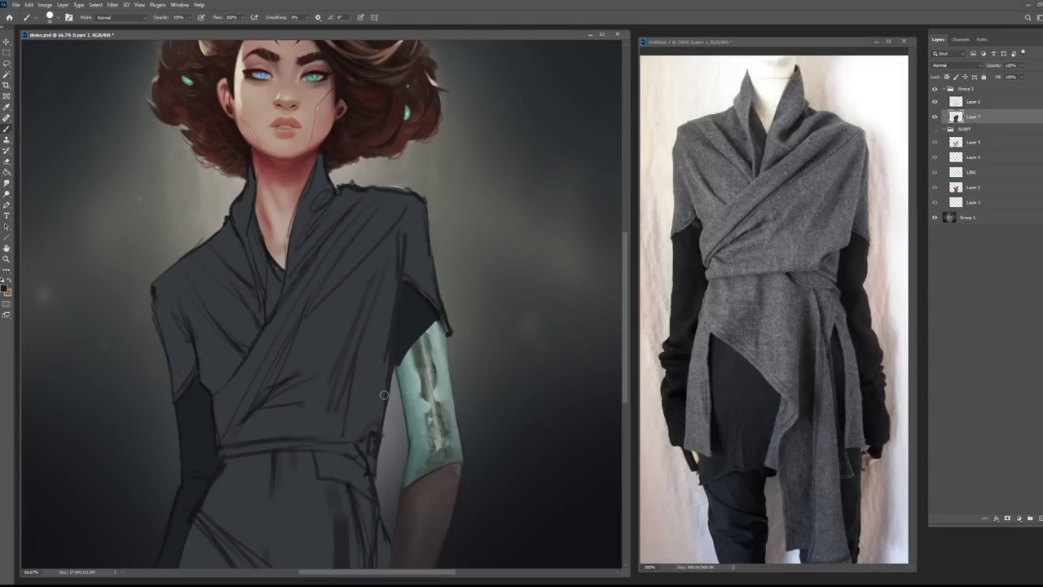
pyautogui.hotkey('ctrl', 'z')
pyautogui.hotkey('ctrl', 'z')
pyautogui.hotkey('ctrl', 'z')
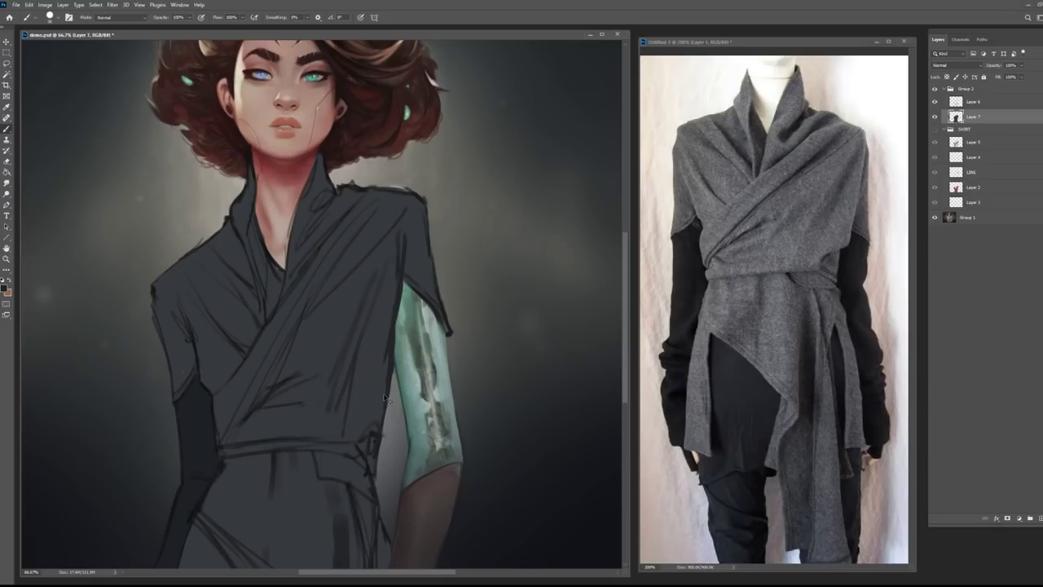
pyautogui.moveTo(401, 310)
pyautogui.mouseDown()
pyautogui.moveTo(435, 297)
pyautogui.moveTo(403, 291)
pyautogui.moveTo(401, 301)
pyautogui.moveTo(431, 321)
pyautogui.mouseUp()
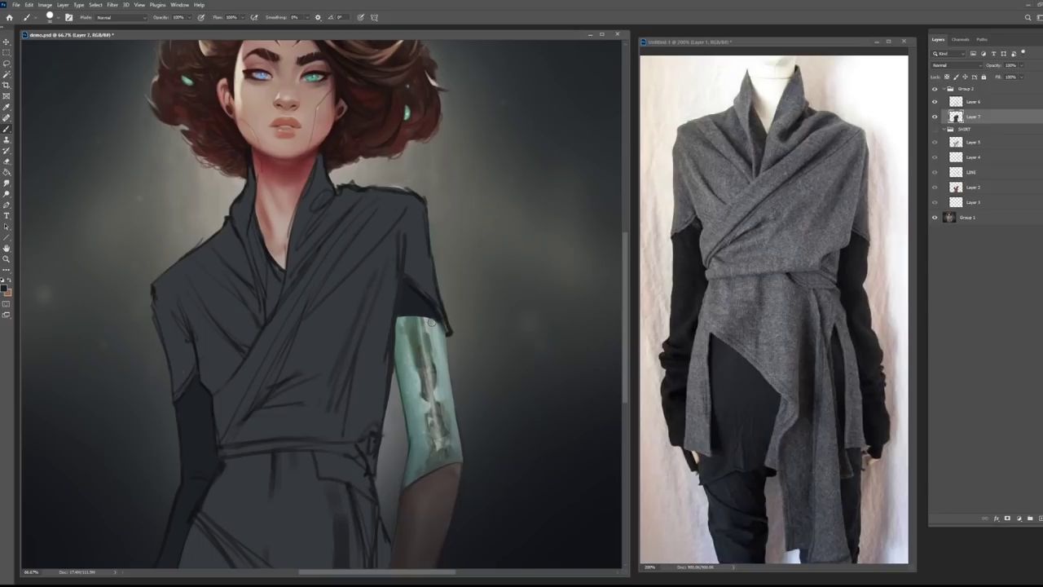
pyautogui.hotkey('ctrl', 'z')
pyautogui.hotkey('ctrl', 'z')
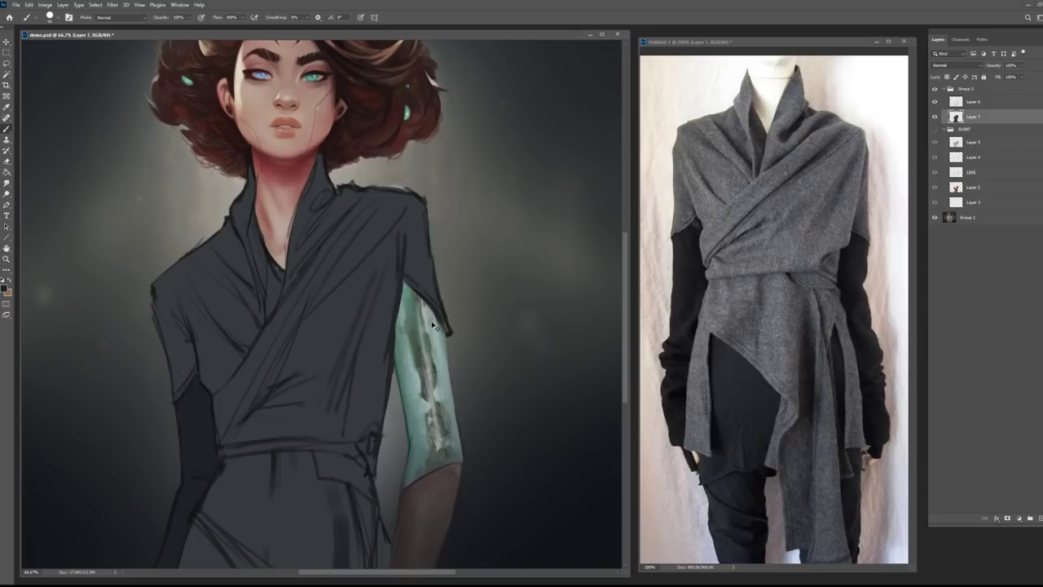
# Paint the forearm below the teal section with the dark undersleeve colour.
pyautogui.moveTo(408, 489); pyautogui.dragTo(454, 466)
pyautogui.moveTo(408, 498)
pyautogui.mouseDown()
pyautogui.moveTo(397, 556)
pyautogui.moveTo(410, 513)
pyautogui.moveTo(451, 472)
pyautogui.moveTo(430, 554)
pyautogui.moveTo(456, 468)
pyautogui.moveTo(426, 571)
pyautogui.moveTo(427, 528)
pyautogui.moveTo(389, 564)
pyautogui.mouseUp()
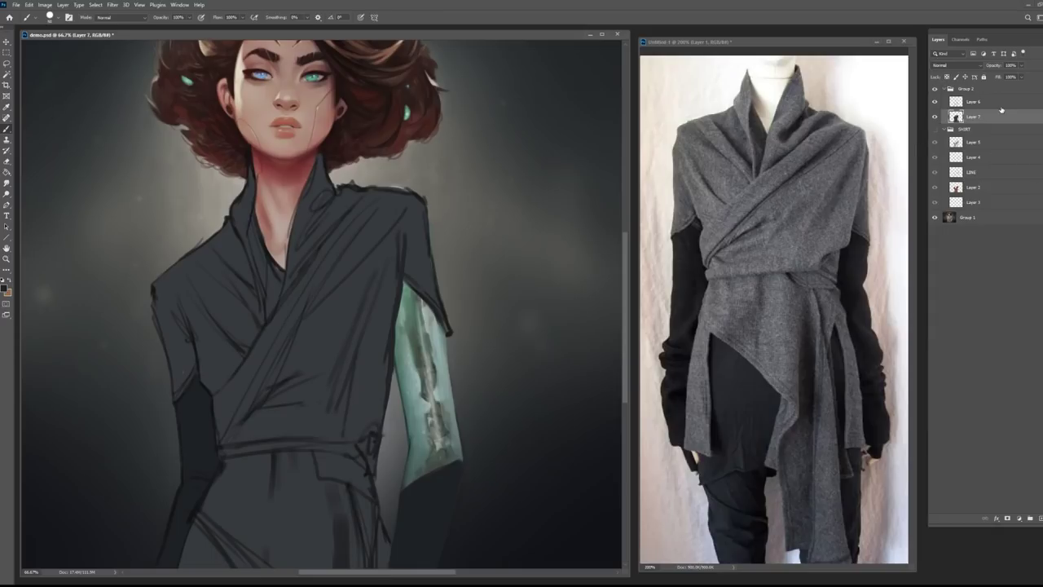
# Add a new layer above the wrap sketch layer and choose the DG_MAIN brush.
pyautogui.click(997, 107)
pyautogui.click(1040, 519)
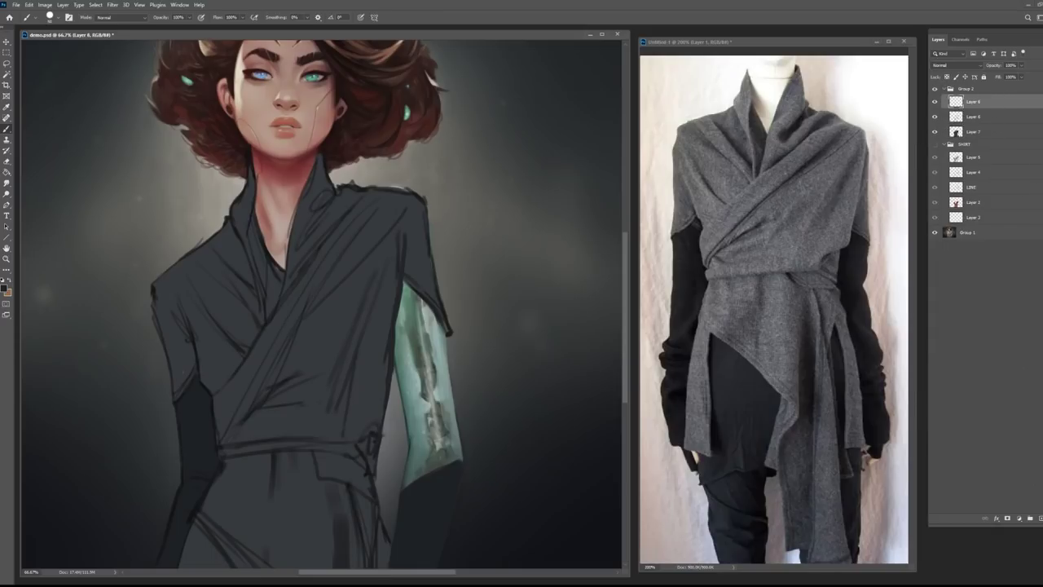
pyautogui.click(57, 19)
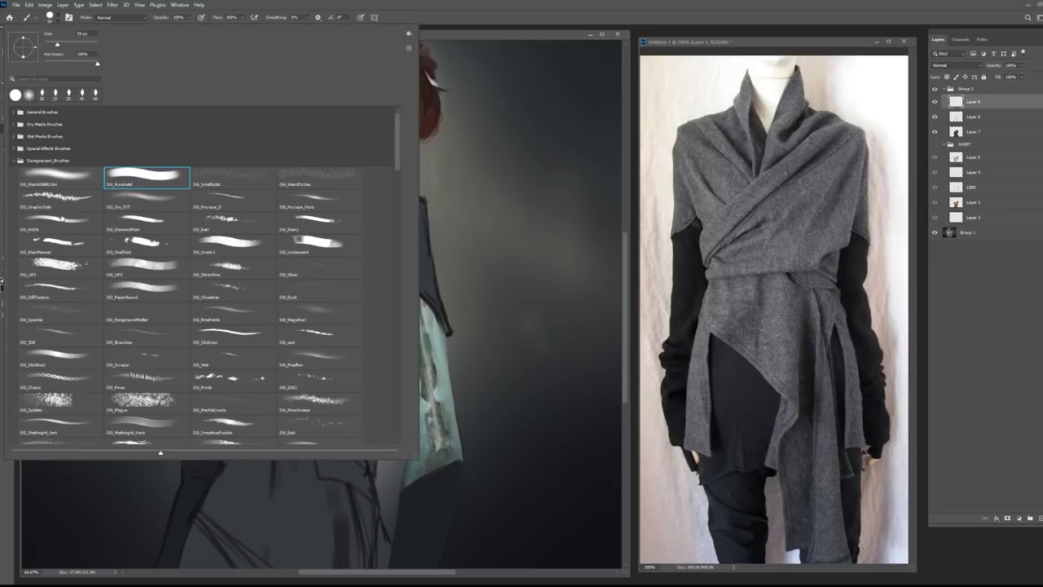
pyautogui.click(61, 218)
pyautogui.click(398, 4)
pyautogui.click(307, 332)
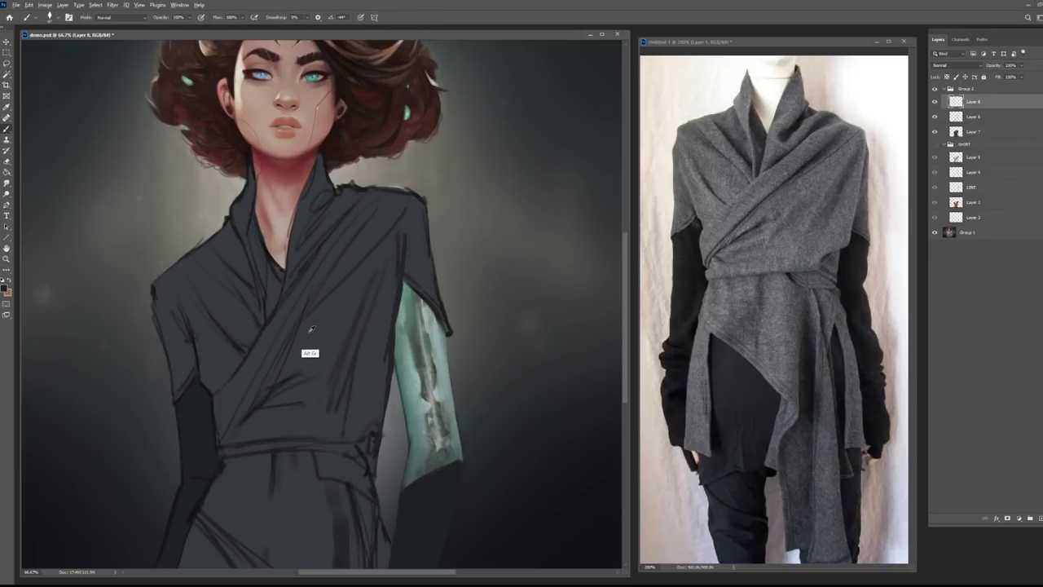
# Pick a lighter blue-grey and paint over the sketch lines along the wrap's diagonal overlap band, sampling nearby greys.
pyautogui.click(5, 289)
pyautogui.click(627, 235)
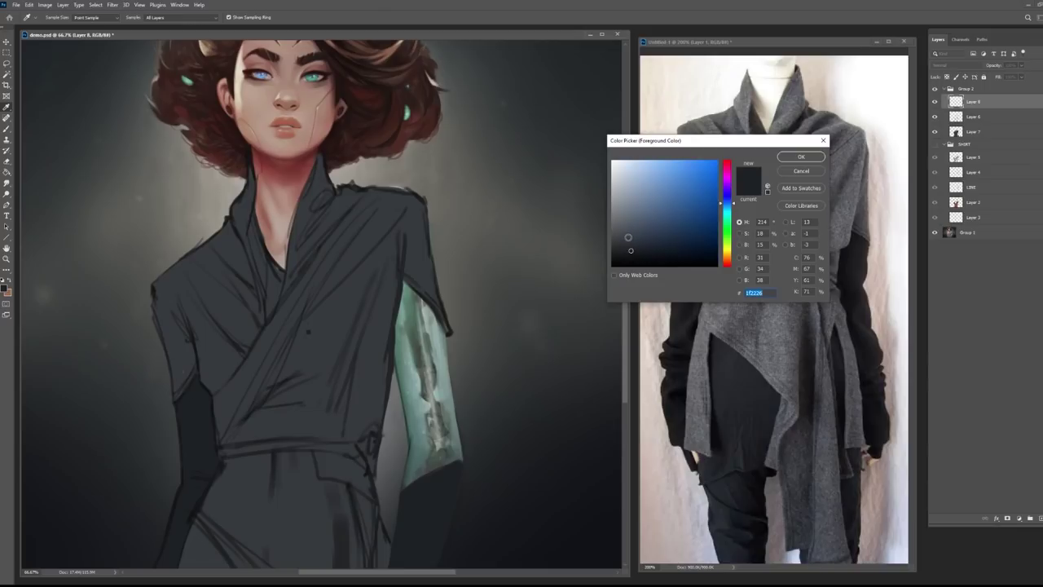
pyautogui.click(800, 157)
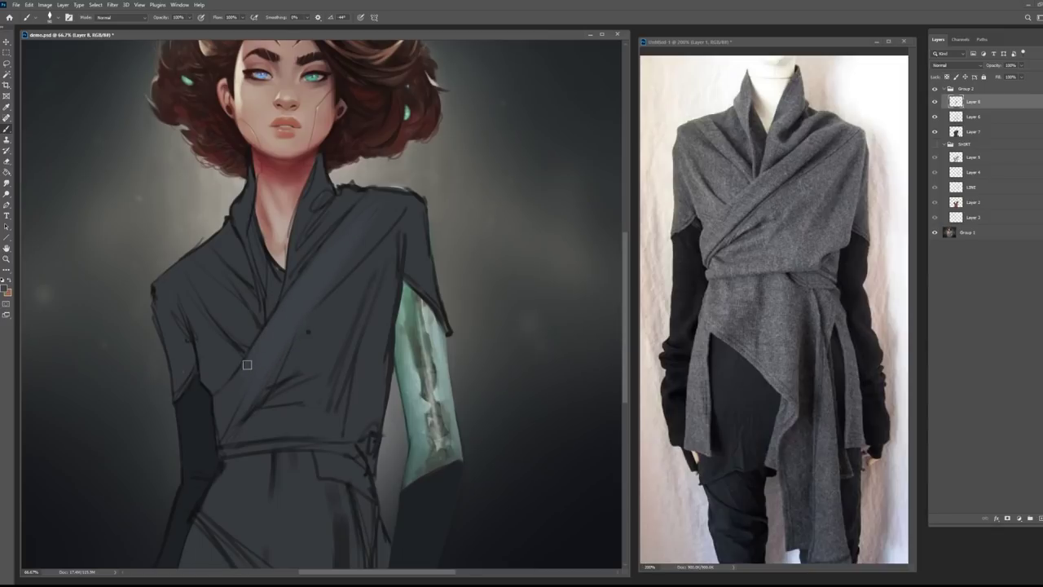
pyautogui.keyDown('alt'); pyautogui.click(275, 310); pyautogui.keyUp('alt')
pyautogui.keyDown('alt'); pyautogui.click(255, 353); pyautogui.keyUp('alt')
pyautogui.press('alt')
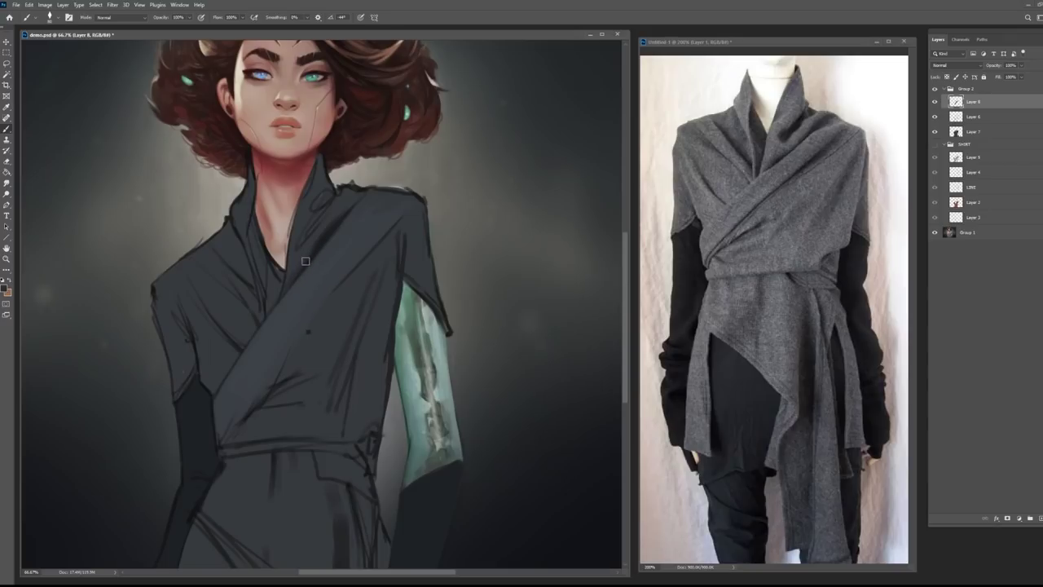
# Paint over the sketch lines on the collar lapel above the diagonal band, using dark greys sampled from it.
pyautogui.keyDown('alt'); pyautogui.click(302, 256); pyautogui.keyUp('alt')
pyautogui.keyDown('alt'); pyautogui.click(307, 217); pyautogui.keyUp('alt')
pyautogui.keyDown('alt'); pyautogui.click(295, 241); pyautogui.keyUp('alt')
pyautogui.keyDown('alt'); pyautogui.click(306, 240); pyautogui.keyUp('alt')
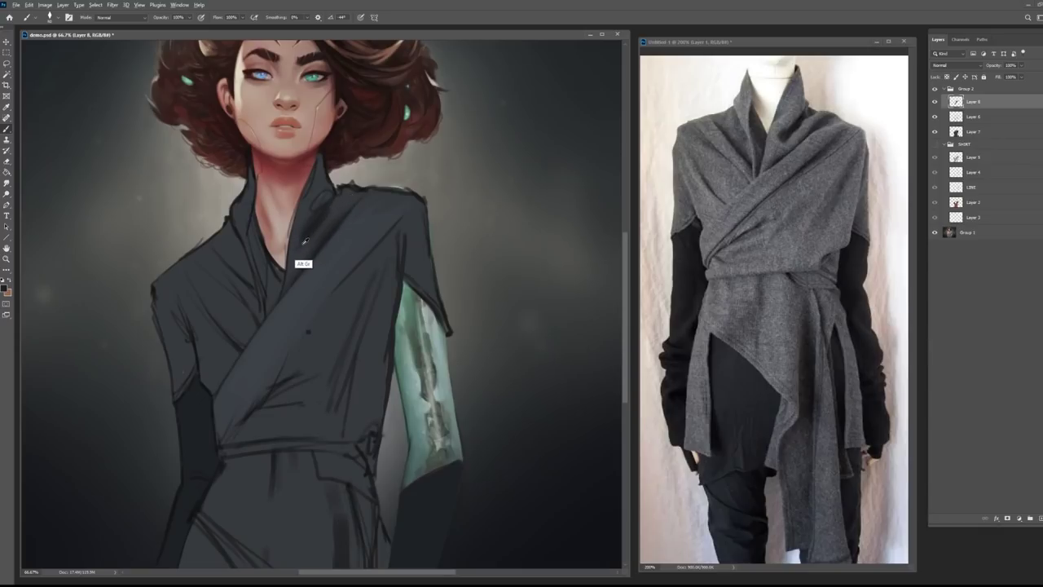
pyautogui.press('alt')
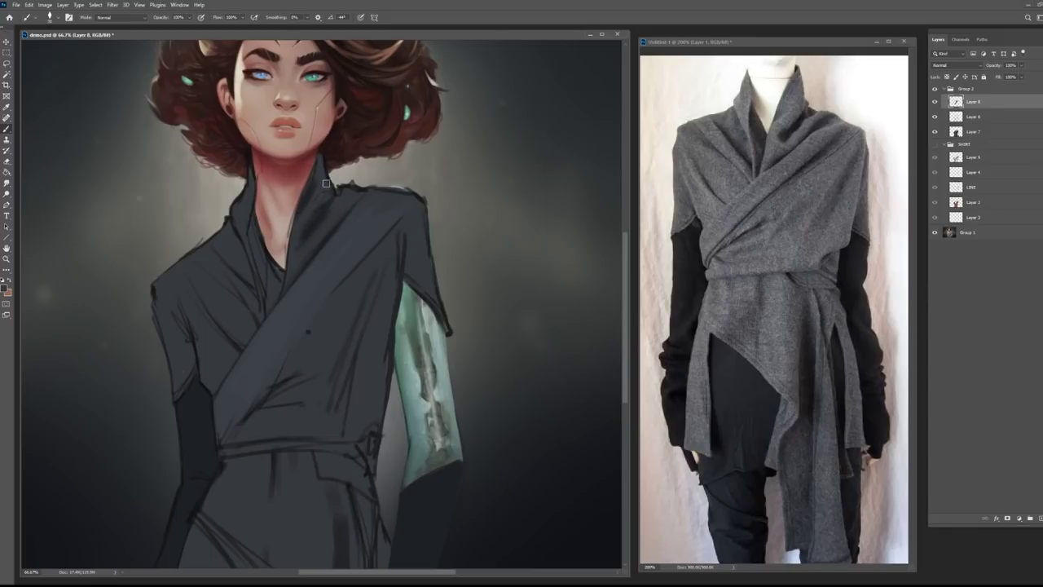
# Refine the collar's inner edges on both sides of the neck and darken the neckline with sampled tones.
pyautogui.press('alt')
pyautogui.moveTo(289, 238); pyautogui.dragTo(295, 212)
pyautogui.keyDown('alt'); pyautogui.click(313, 183); pyautogui.keyUp('alt')
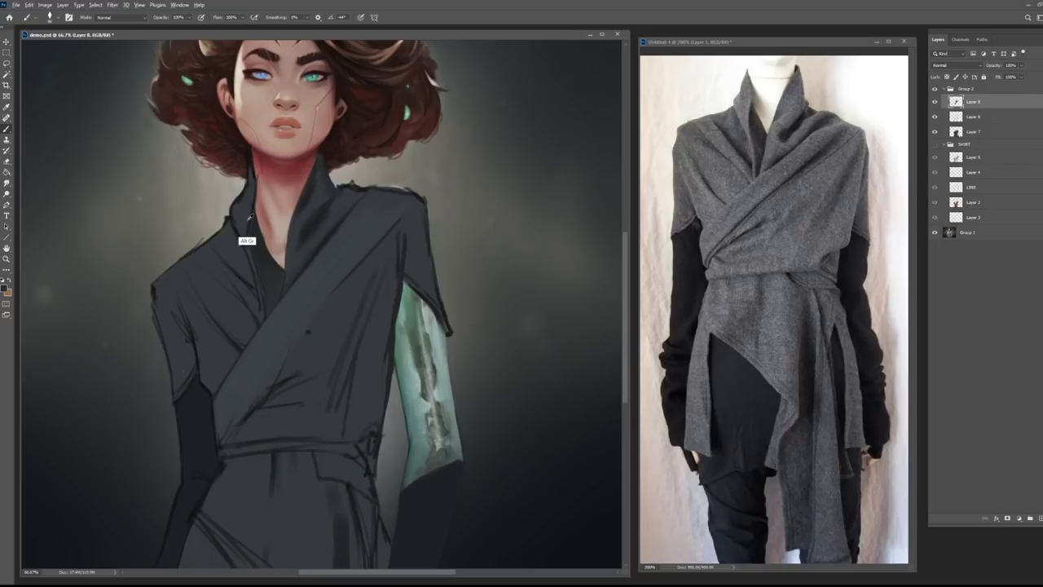
pyautogui.keyDown('alt'); pyautogui.click(243, 195); pyautogui.keyUp('alt')
pyautogui.keyDown('alt'); pyautogui.click(265, 237); pyautogui.keyUp('alt')
pyautogui.keyDown('alt'); pyautogui.click(277, 203); pyautogui.keyUp('alt')
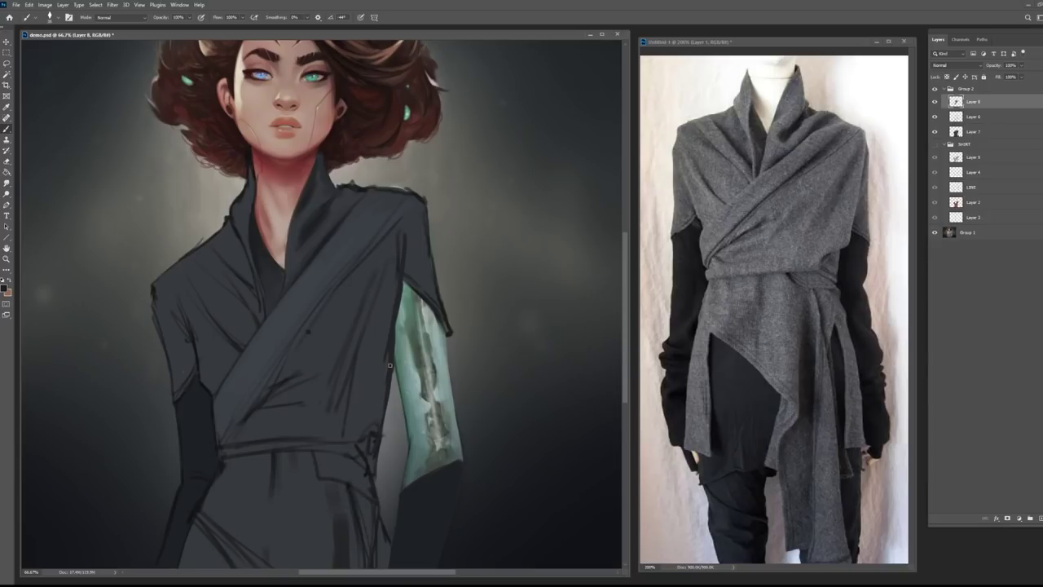
# Extend the wrap's side edge below the teal arm down to the waist and soften the fold lines above the belt.
pyautogui.moveTo(391, 378); pyautogui.dragTo(385, 430)
pyautogui.moveTo(390, 391)
pyautogui.mouseDown()
pyautogui.moveTo(383, 435)
pyautogui.moveTo(378, 410)
pyautogui.moveTo(385, 397)
pyautogui.moveTo(386, 433)
pyautogui.mouseUp()
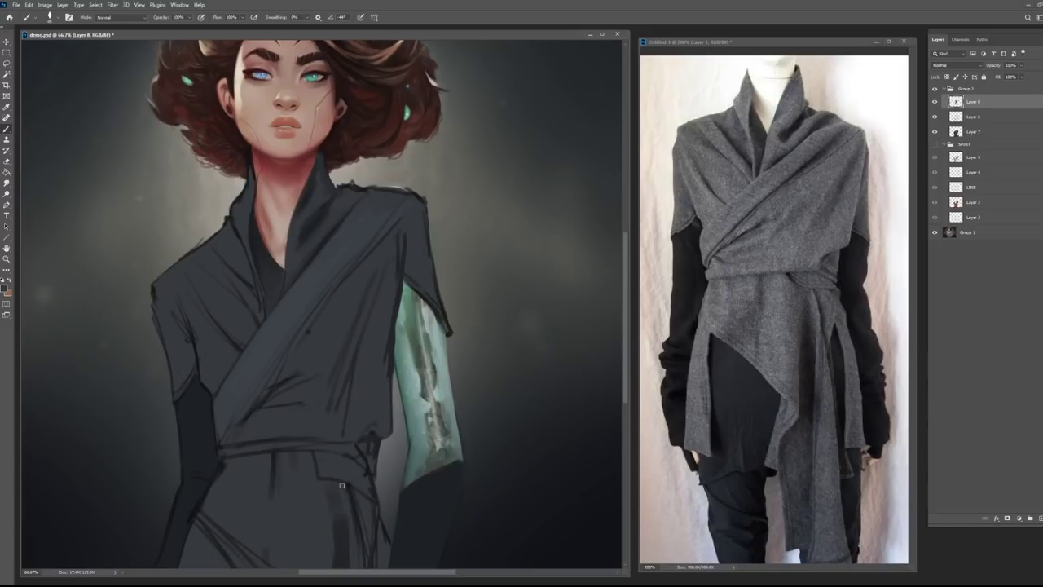
pyautogui.click(395, 253)
pyautogui.click(275, 391)
pyautogui.keyDown('alt'); pyautogui.click(299, 370); pyautogui.keyUp('alt')
pyautogui.keyDown('alt'); pyautogui.click(279, 397); pyautogui.keyUp('alt')
pyautogui.press('alt')
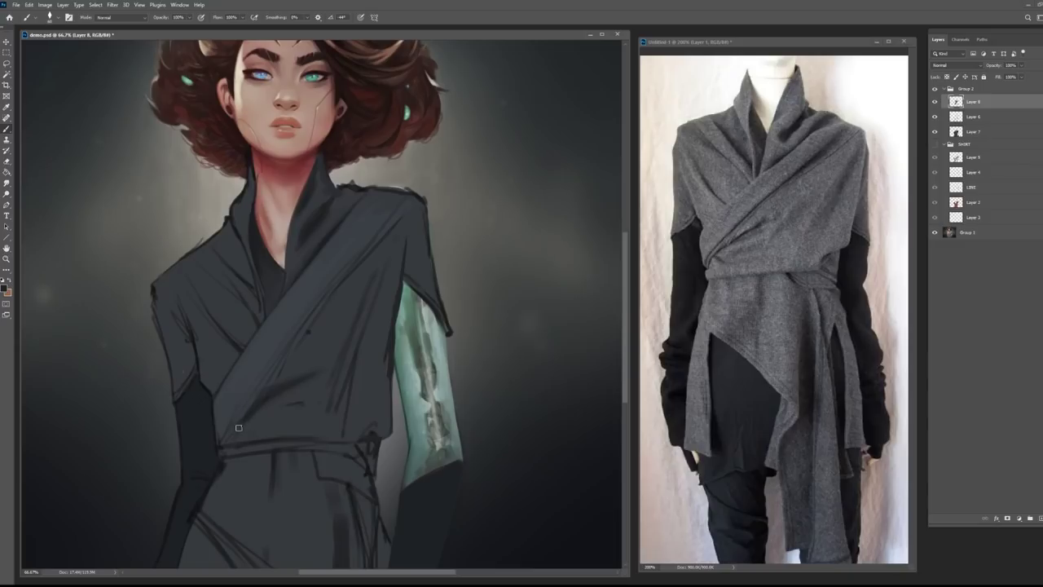
# Cover the dark dot on the torso and blend the sketched folds on the panel below the diagonal band into soft shading.
pyautogui.keyDown('alt'); pyautogui.click(318, 333); pyautogui.keyUp('alt')
pyautogui.keyDown('alt'); pyautogui.click(305, 335); pyautogui.keyUp('alt')
pyautogui.click(307, 334)
pyautogui.press(']')
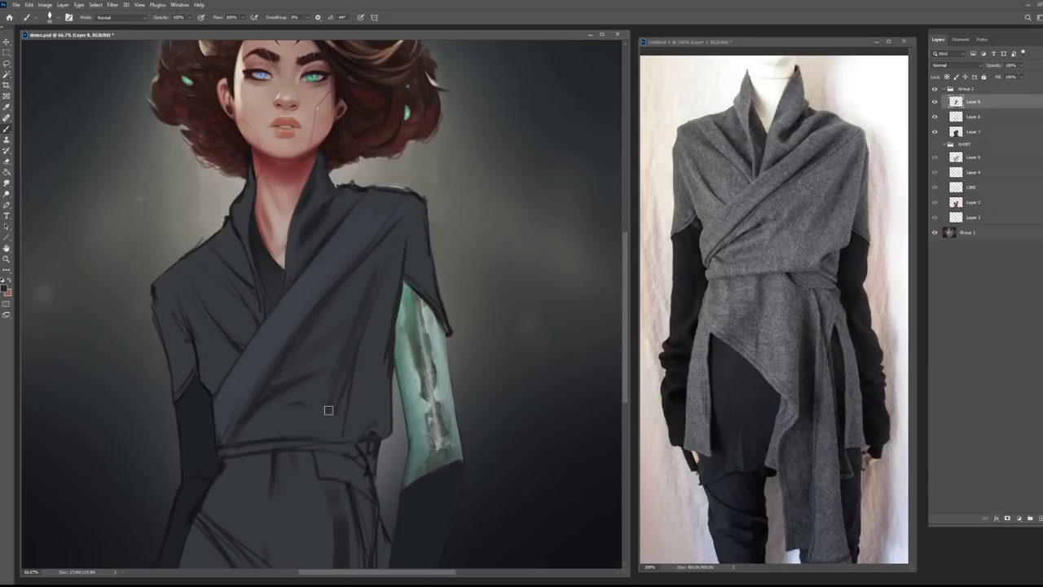
pyautogui.press('alt')
pyautogui.press('alt')
pyautogui.press('alt')
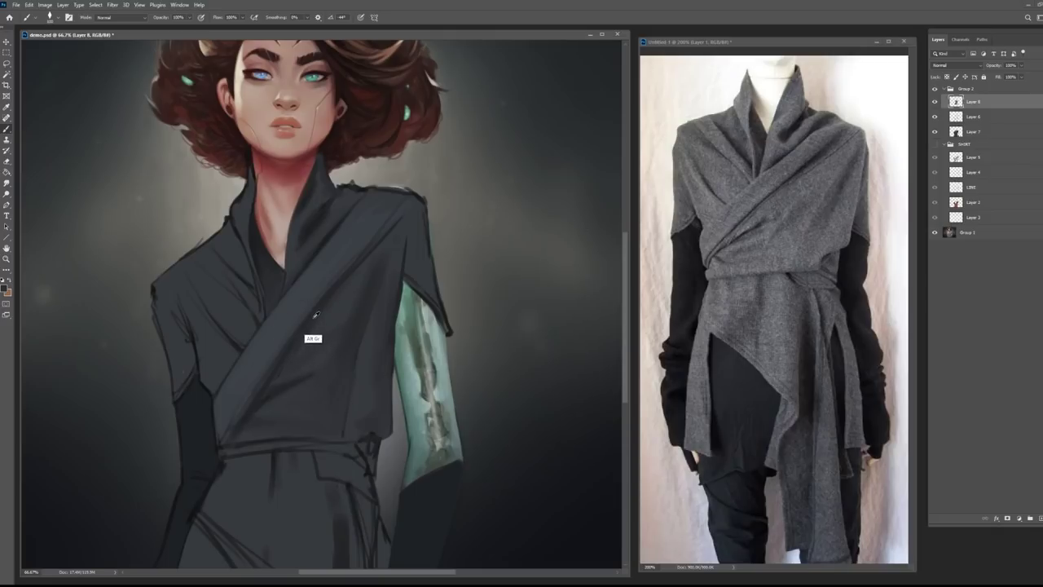
# Shade the diagonal band and the adjoining shoulder drape with sampled blue-greys to form long folds.
pyautogui.click(757, 177)
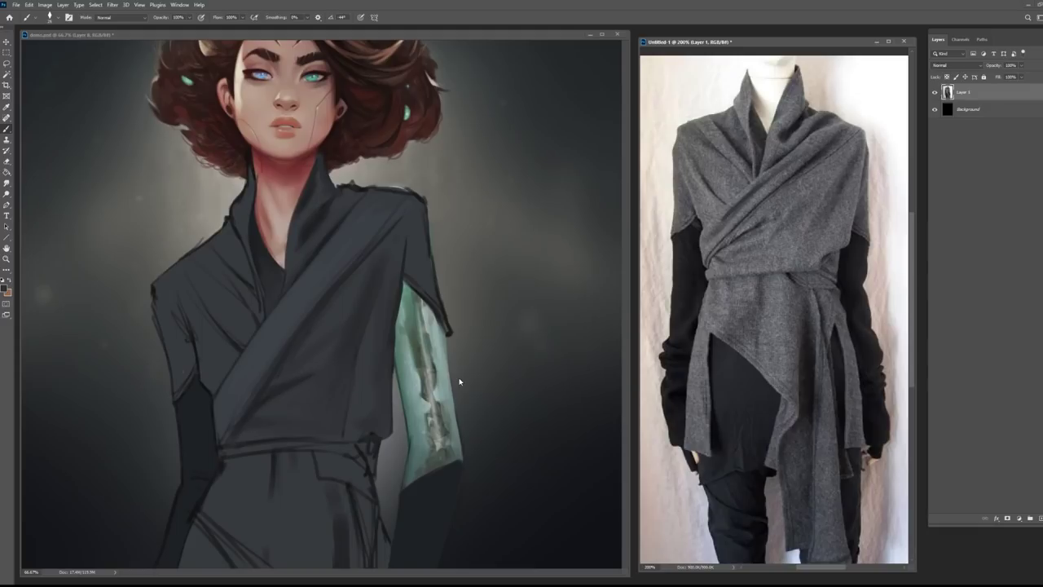
pyautogui.click(250, 361)
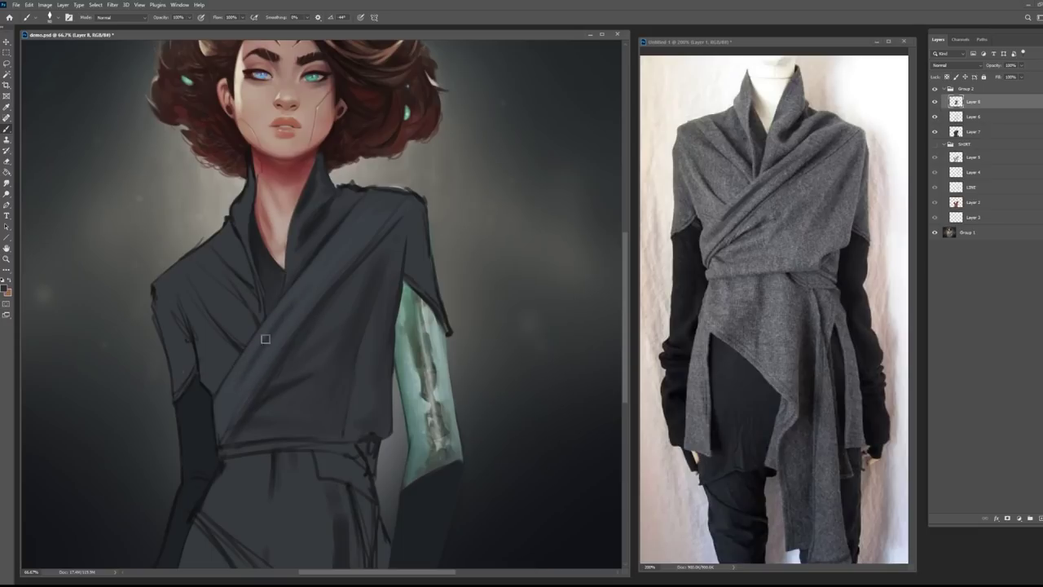
pyautogui.press('alt')
pyautogui.keyDown('alt'); pyautogui.click(252, 359); pyautogui.keyUp('alt')
pyautogui.keyDown('alt'); pyautogui.click(261, 349); pyautogui.keyUp('alt')
pyautogui.keyDown('alt'); pyautogui.click(271, 371); pyautogui.keyUp('alt')
pyautogui.keyDown('alt'); pyautogui.click(326, 298); pyautogui.keyUp('alt')
pyautogui.keyDown('alt'); pyautogui.click(375, 230); pyautogui.keyUp('alt')
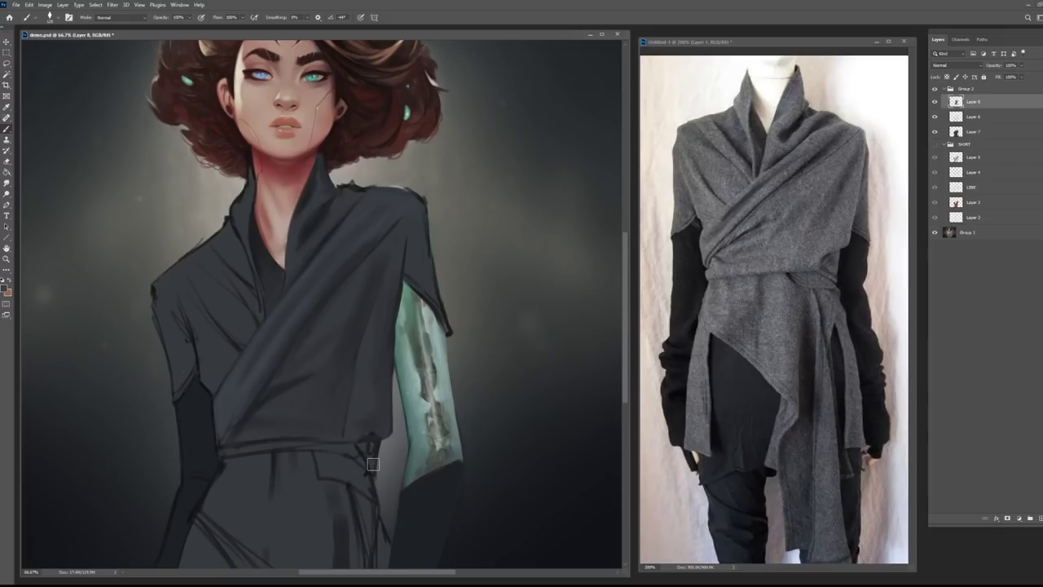
# Paint the armpit crease and the chest folds beside the dark-sleeved arm with sampled greys, varying the brush size.
pyautogui.keyDown('alt'); pyautogui.click(191, 337); pyautogui.keyUp('alt')
pyautogui.press('[')
pyautogui.press('[')
pyautogui.moveTo(185, 320); pyautogui.dragTo(202, 365)
pyautogui.keyDown('alt'); pyautogui.click(183, 311); pyautogui.keyUp('alt')
pyautogui.press(']')
pyautogui.press(']')
pyautogui.keyDown('alt'); pyautogui.click(199, 319); pyautogui.keyUp('alt')
pyautogui.keyDown('alt'); pyautogui.click(226, 333); pyautogui.keyUp('alt')
pyautogui.keyDown('alt'); pyautogui.click(214, 319); pyautogui.keyUp('alt')
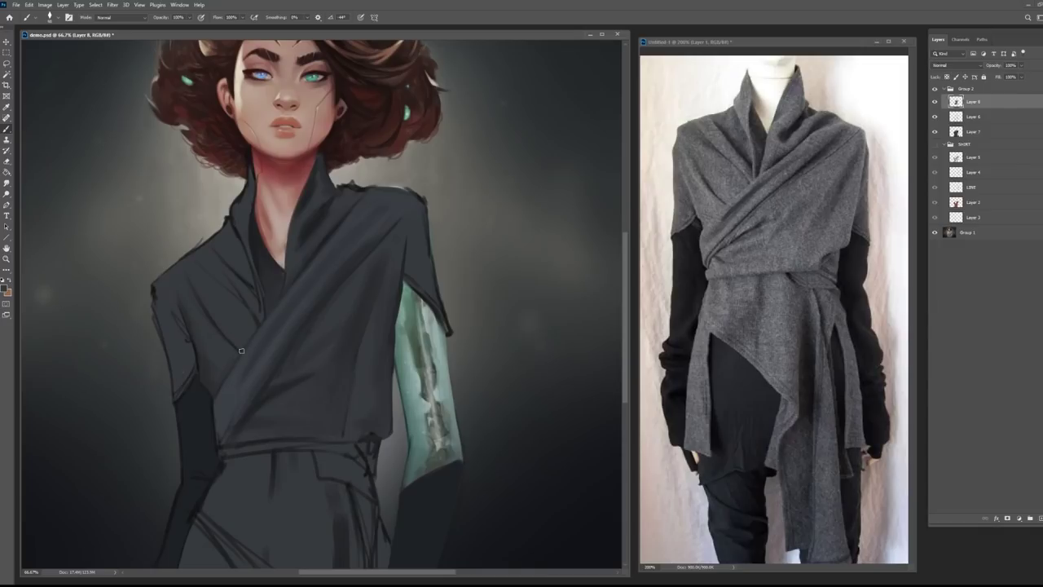
# Shade the short wrap sleeve over the dark undersleeve and soften its outer shoulder edge.
pyautogui.keyDown('alt'); pyautogui.click(184, 333); pyautogui.keyUp('alt')
pyautogui.moveTo(159, 304)
pyautogui.mouseDown()
pyautogui.moveTo(179, 377)
pyautogui.moveTo(158, 307)
pyautogui.mouseUp()
pyautogui.keyDown('alt'); pyautogui.click(186, 330); pyautogui.keyUp('alt')
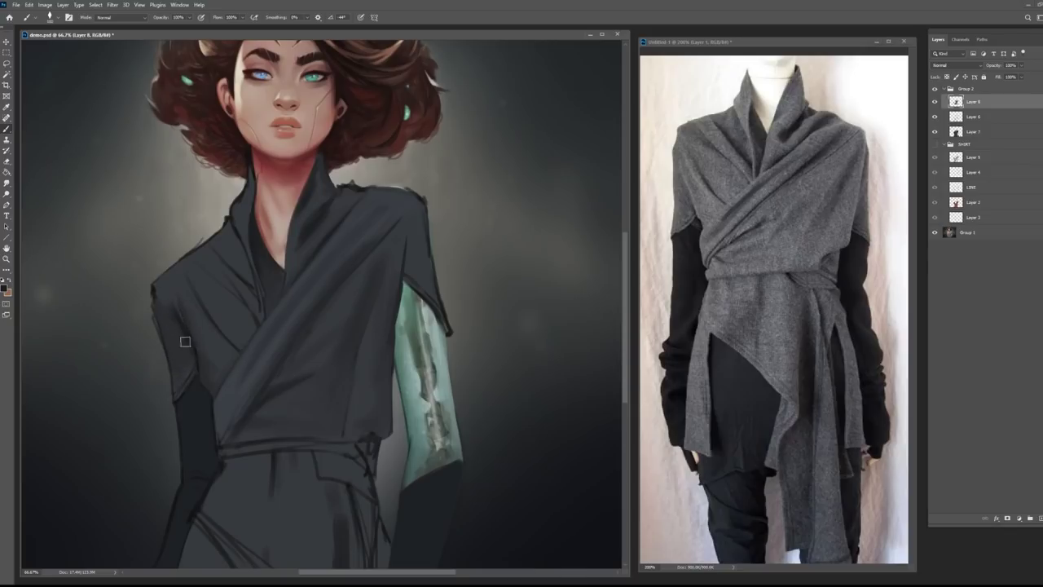
pyautogui.keyDown('alt'); pyautogui.click(183, 346); pyautogui.keyUp('alt')
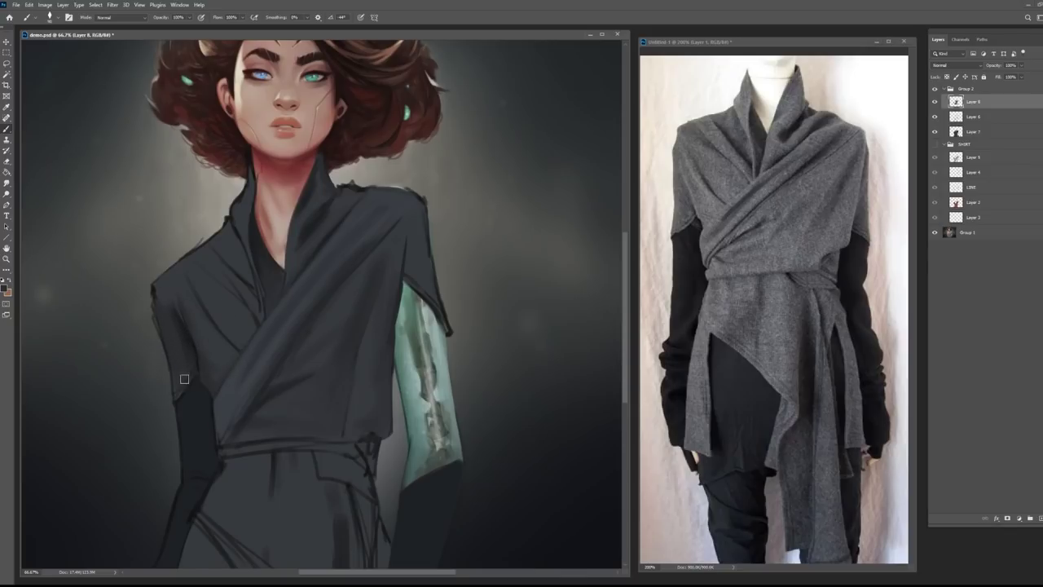
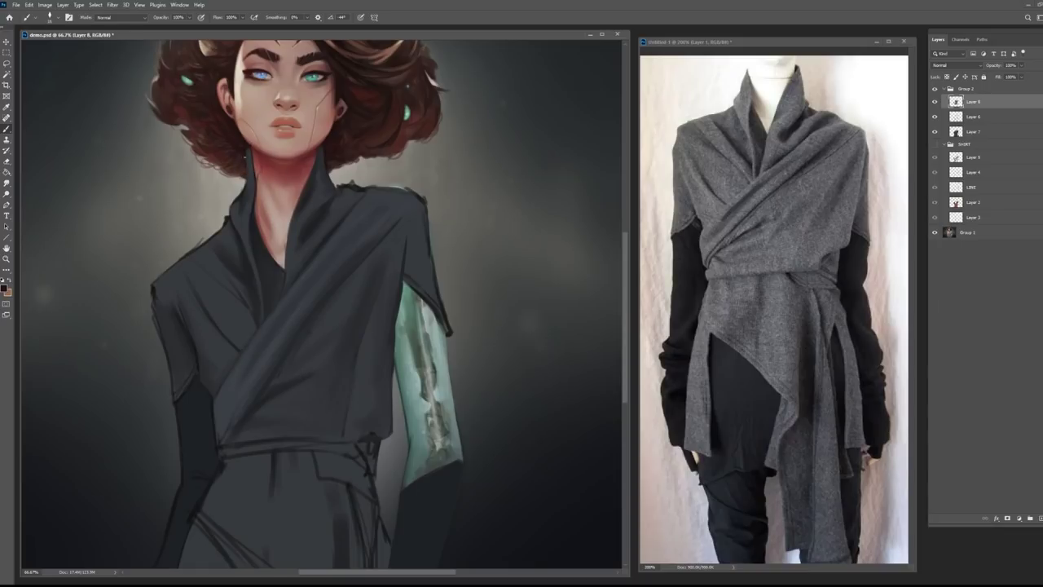
# Paint out the sketch outline along the collar and both shoulder tops with sampled greys and background tones.
pyautogui.keyDown('alt'); pyautogui.click(244, 182); pyautogui.keyUp('alt')
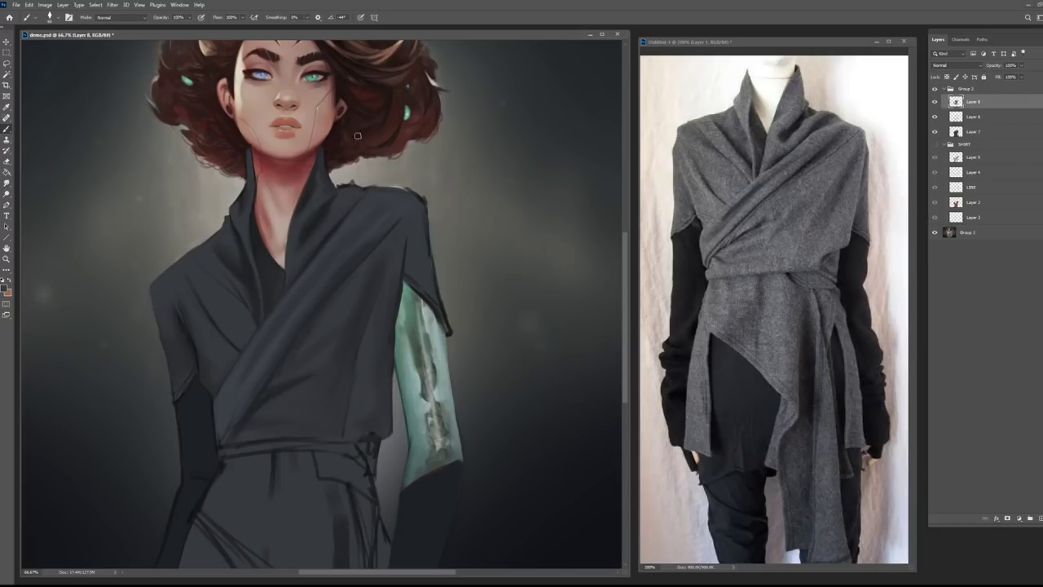
pyautogui.keyDown('alt'); pyautogui.click(349, 181); pyautogui.keyUp('alt')
pyautogui.keyDown('alt'); pyautogui.click(355, 194); pyautogui.keyUp('alt')
pyautogui.keyDown('alt'); pyautogui.click(328, 203); pyautogui.keyUp('alt')
pyautogui.press('alt')
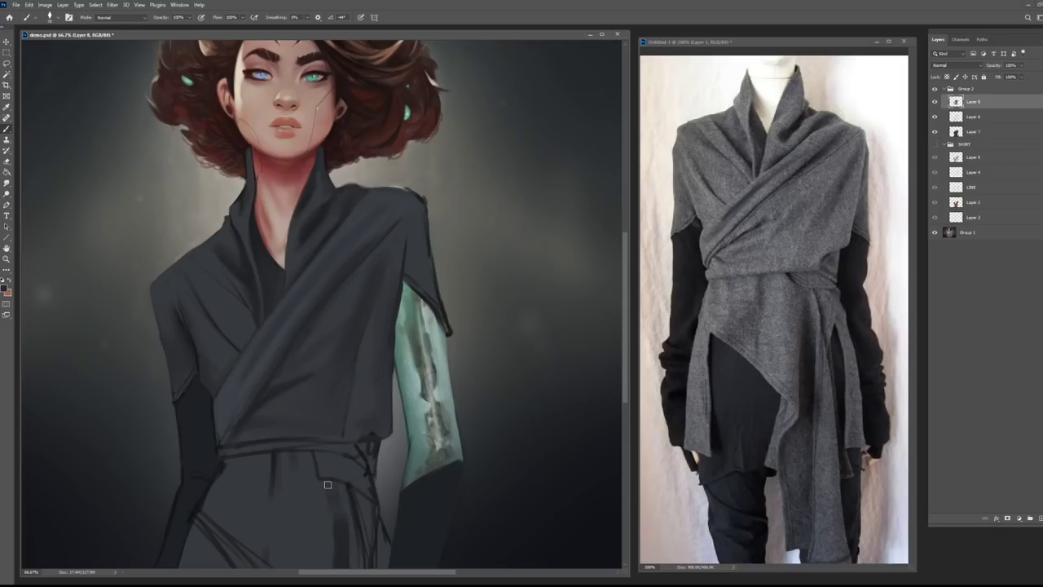
# Set the foreground colour to grey-blue 5b646e and paint highlights and shadows into the lapel fold beside the neck.
pyautogui.press('alt')
pyautogui.click(6, 287)
pyautogui.click(629, 220)
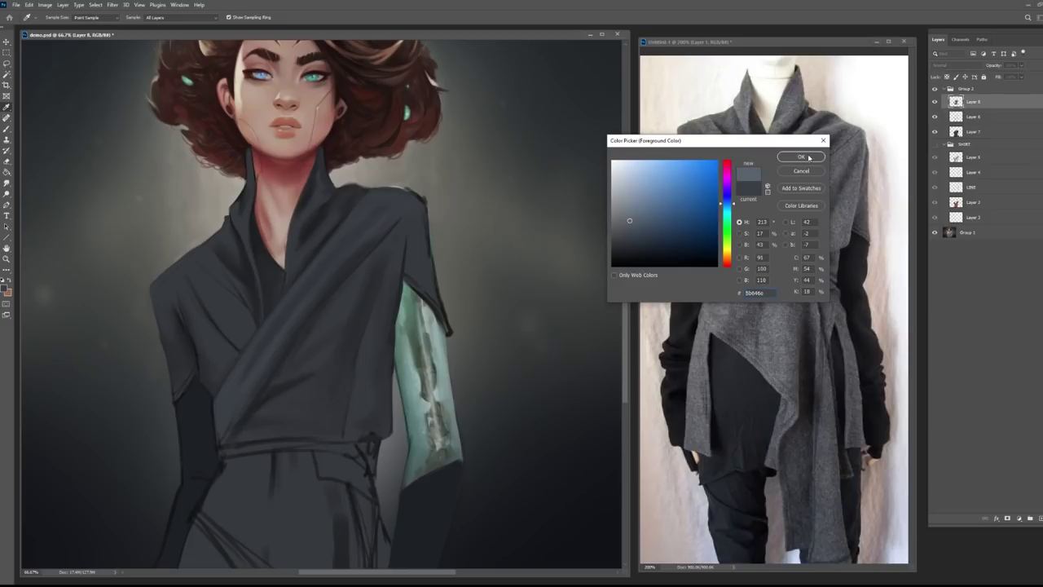
pyautogui.click(801, 156)
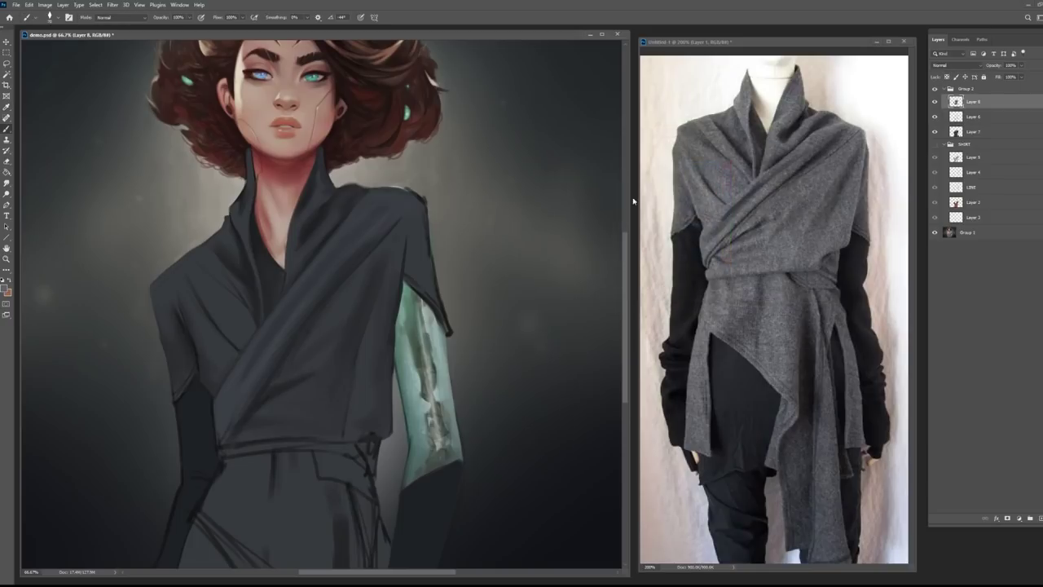
pyautogui.keyDown('alt'); pyautogui.click(310, 210); pyautogui.keyUp('alt')
pyautogui.keyDown('alt'); pyautogui.click(301, 219); pyautogui.keyUp('alt')
pyautogui.keyDown('alt'); pyautogui.click(305, 240); pyautogui.keyUp('alt')
pyautogui.keyDown('alt'); pyautogui.click(297, 229); pyautogui.keyUp('alt')
pyautogui.keyDown('alt'); pyautogui.click(297, 248); pyautogui.keyUp('alt')
pyautogui.keyDown('alt'); pyautogui.click(305, 221); pyautogui.keyUp('alt')
pyautogui.keyDown('alt'); pyautogui.click(313, 210); pyautogui.keyUp('alt')
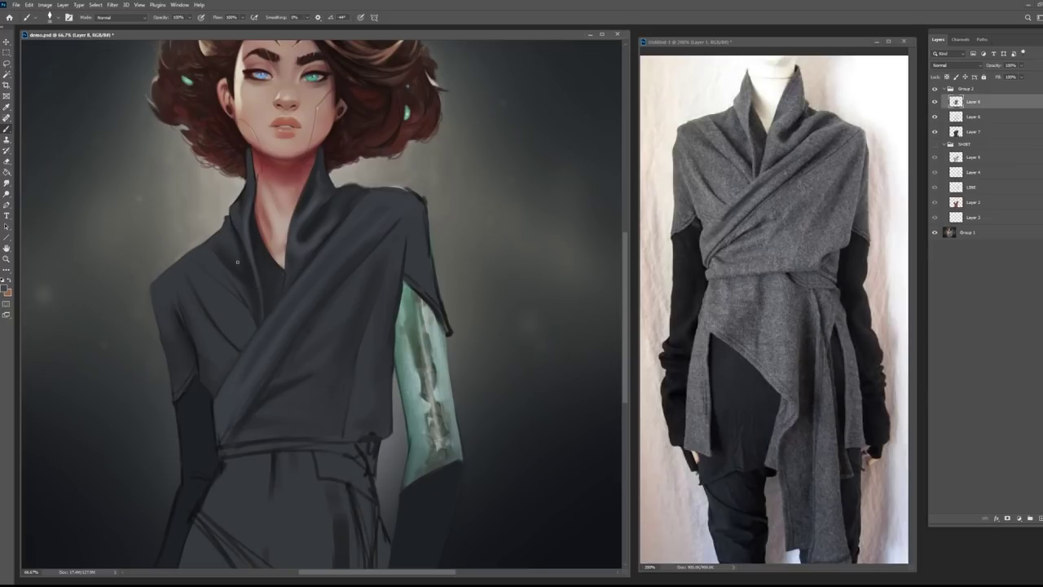
# Paint lighter folds across the chest panel and shoulder beside the dark-sleeved arm with sampled greys, adjusting the brush size.
pyautogui.press(']')
pyautogui.press(']')
pyautogui.press(']')
pyautogui.press(']')
pyautogui.press('[')
pyautogui.press('[')
pyautogui.press('[')
pyautogui.keyDown('alt'); pyautogui.click(237, 311); pyautogui.keyUp('alt')
pyautogui.keyDown('alt'); pyautogui.click(240, 314); pyautogui.keyUp('alt')
pyautogui.press('alt')
pyautogui.keyDown('alt'); pyautogui.click(189, 337); pyautogui.keyUp('alt')
pyautogui.keyDown('alt'); pyautogui.click(170, 301); pyautogui.keyUp('alt')
pyautogui.keyDown('alt'); pyautogui.click(218, 336); pyautogui.keyUp('alt')
pyautogui.keyDown('alt'); pyautogui.click(217, 337); pyautogui.keyUp('alt')
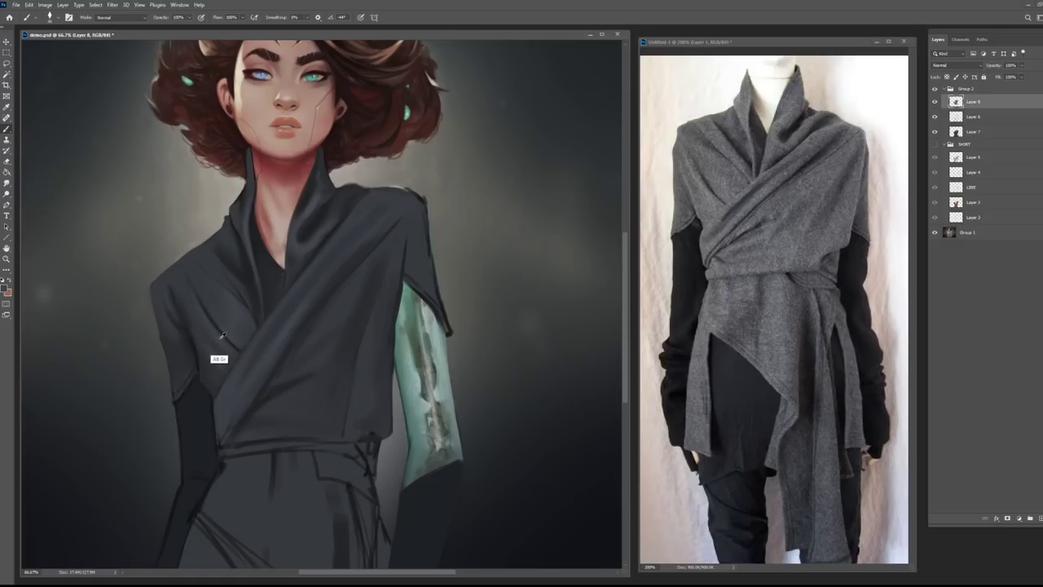
# Blend the short sleeve's folds and clean up the outline of the shoulder above the teal arm.
pyautogui.keyDown('alt'); pyautogui.click(162, 306); pyautogui.keyUp('alt')
pyautogui.keyDown('alt'); pyautogui.click(187, 346); pyautogui.keyUp('alt')
pyautogui.keyDown('alt'); pyautogui.click(392, 181); pyautogui.keyUp('alt')
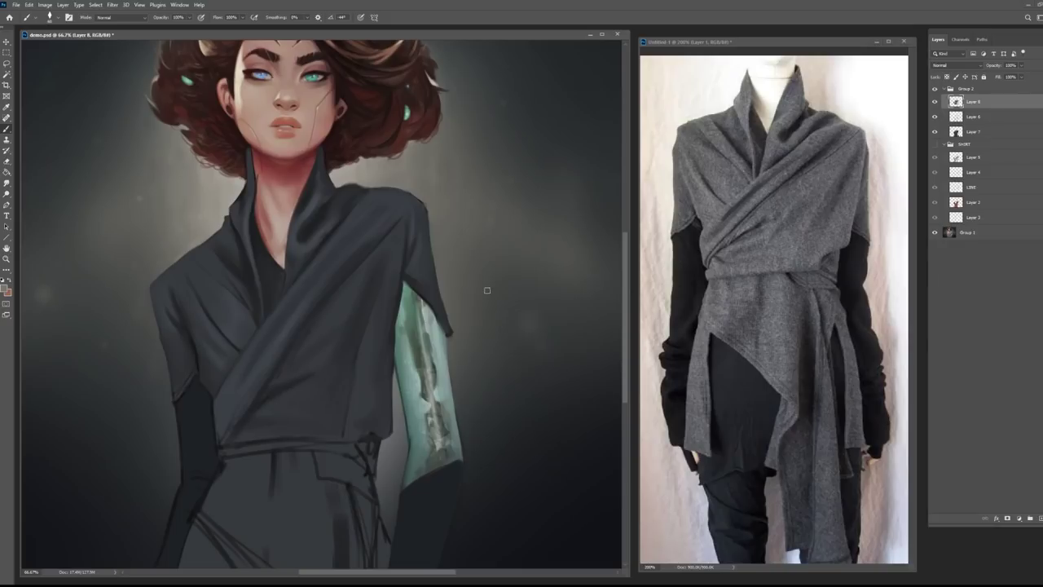
pyautogui.moveTo(376, 292); pyautogui.dragTo(364, 331)
pyautogui.hotkey('ctrl', 'z')
# Touch up the neck and inner collar edge with sampled colours and select the Eraser at a smaller size.
pyautogui.click(762, 102)
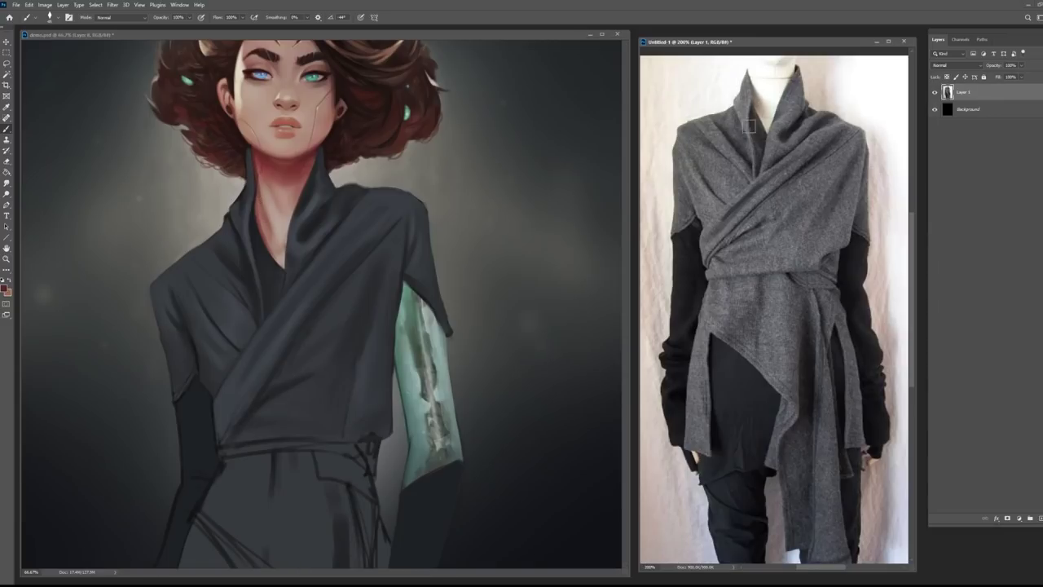
pyautogui.click(255, 170)
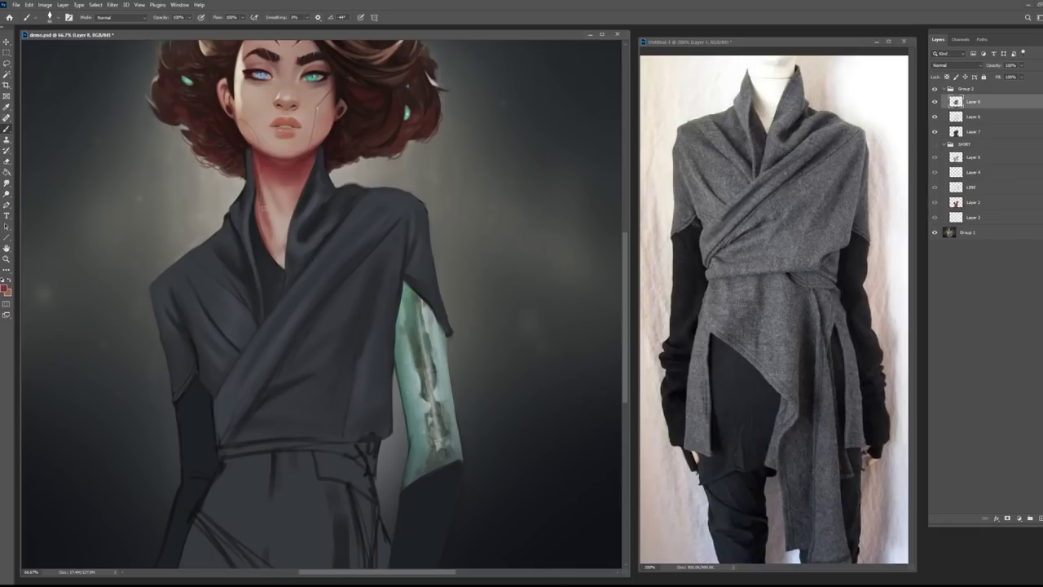
pyautogui.press('alt')
pyautogui.keyDown('alt'); pyautogui.click(272, 244); pyautogui.keyUp('alt')
pyautogui.keyDown('alt'); pyautogui.click(252, 196); pyautogui.keyUp('alt')
pyautogui.click(7, 161)
pyautogui.press('[')
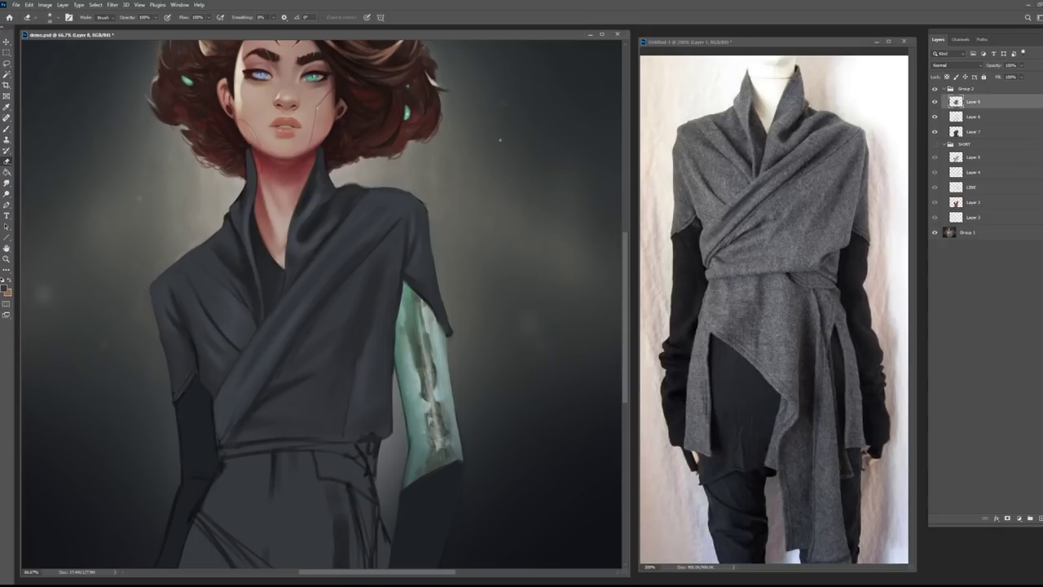
# Merge Layer 8, Layer 6 and Layer 7 in Group 2 into one layer and return to the Brush.
pyautogui.keyDown('shift'); pyautogui.click(971, 133); pyautogui.keyUp('shift')
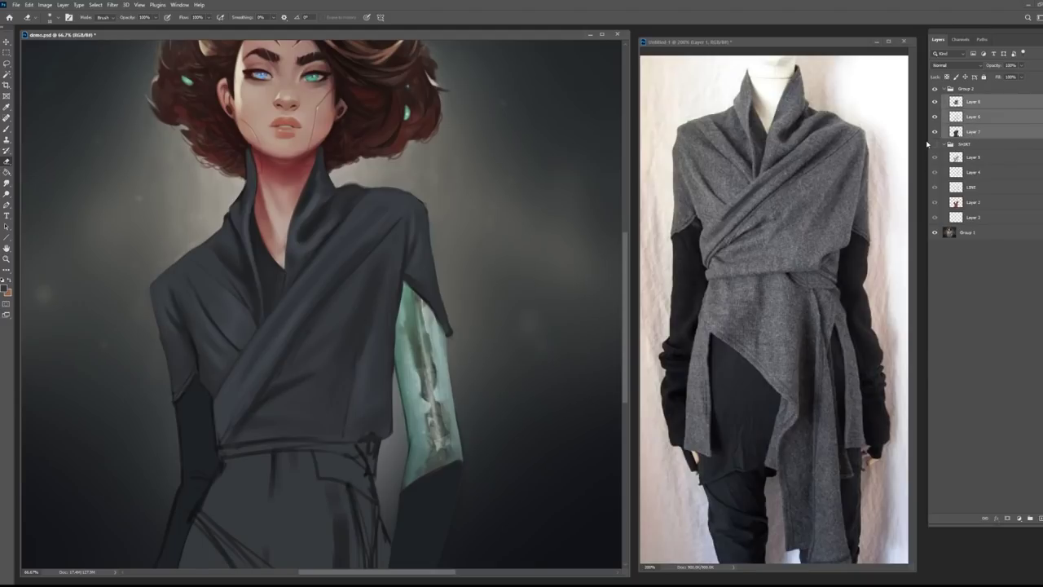
pyautogui.hotkey('ctrl', 'e')
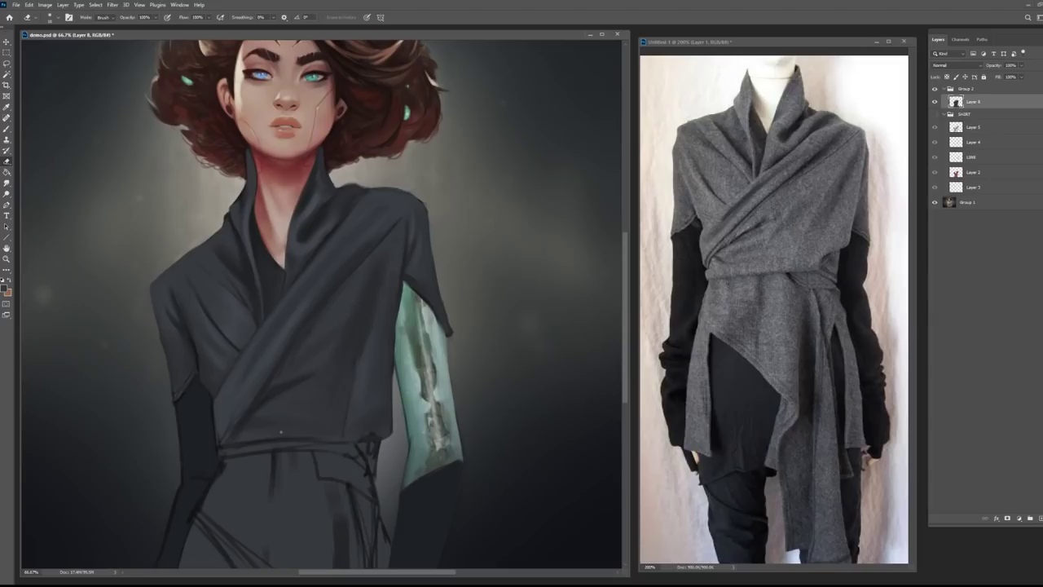
pyautogui.press('b')
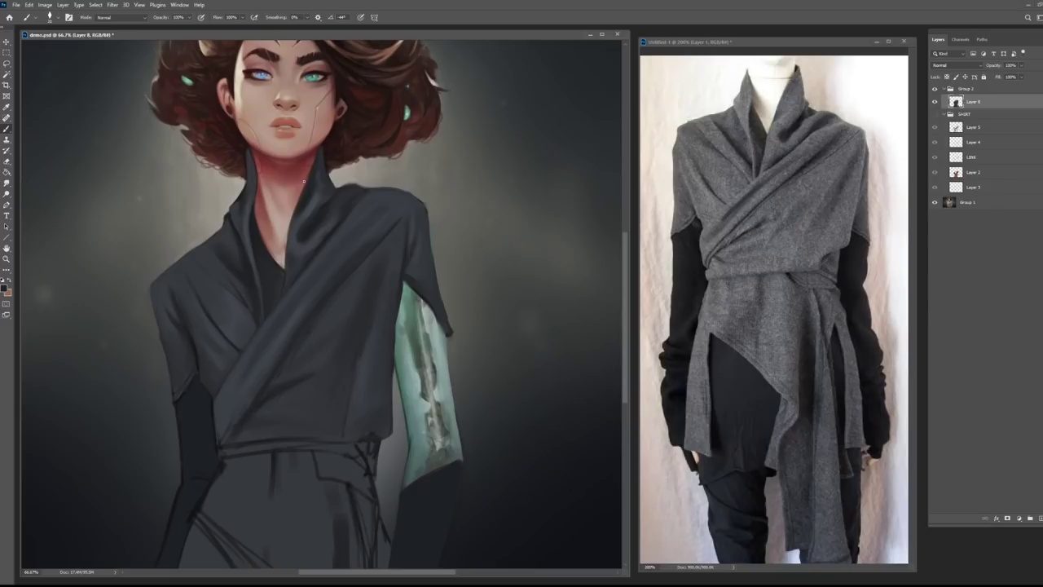
# Repaint the lapel's neck-side edge on the teal-arm side with long sampled strokes from the jaw down to the neckline.
pyautogui.moveTo(305, 181); pyautogui.dragTo(287, 239)
pyautogui.moveTo(306, 182)
pyautogui.mouseDown()
pyautogui.moveTo(290, 238)
pyautogui.moveTo(292, 225)
pyautogui.mouseUp()
pyautogui.keyDown('alt'); pyautogui.click(292, 228); pyautogui.keyUp('alt')
pyautogui.keyDown('alt'); pyautogui.click(296, 211); pyautogui.keyUp('alt')
pyautogui.moveTo(303, 189); pyautogui.dragTo(293, 229)
# Refine the collar on the dark-sleeved side with sampled strokes along its fold and its tip beside the neck.
pyautogui.keyDown('alt'); pyautogui.click(239, 200); pyautogui.keyUp('alt')
pyautogui.moveTo(241, 198); pyautogui.dragTo(245, 245)
pyautogui.keyDown('alt'); pyautogui.click(243, 218); pyautogui.keyUp('alt')
pyautogui.keyDown('alt'); pyautogui.click(244, 204); pyautogui.keyUp('alt')
pyautogui.keyDown('alt'); pyautogui.click(242, 216); pyautogui.keyUp('alt')
pyautogui.keyDown('alt'); pyautogui.click(243, 226); pyautogui.keyUp('alt')
pyautogui.keyDown('alt'); pyautogui.click(247, 207); pyautogui.keyUp('alt')
pyautogui.moveTo(248, 202); pyautogui.dragTo(242, 224)
pyautogui.keyDown('alt'); pyautogui.click(249, 183); pyautogui.keyUp('alt')
pyautogui.moveTo(249, 172); pyautogui.dragTo(247, 189)
# Open the foreground colour picker to choose a new paint colour.
pyautogui.click(5, 288)
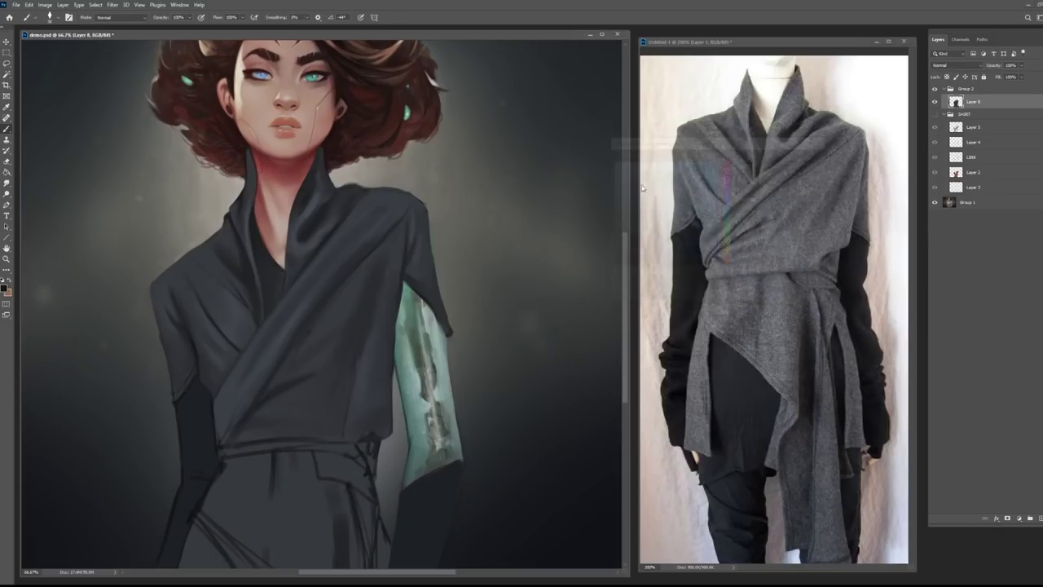